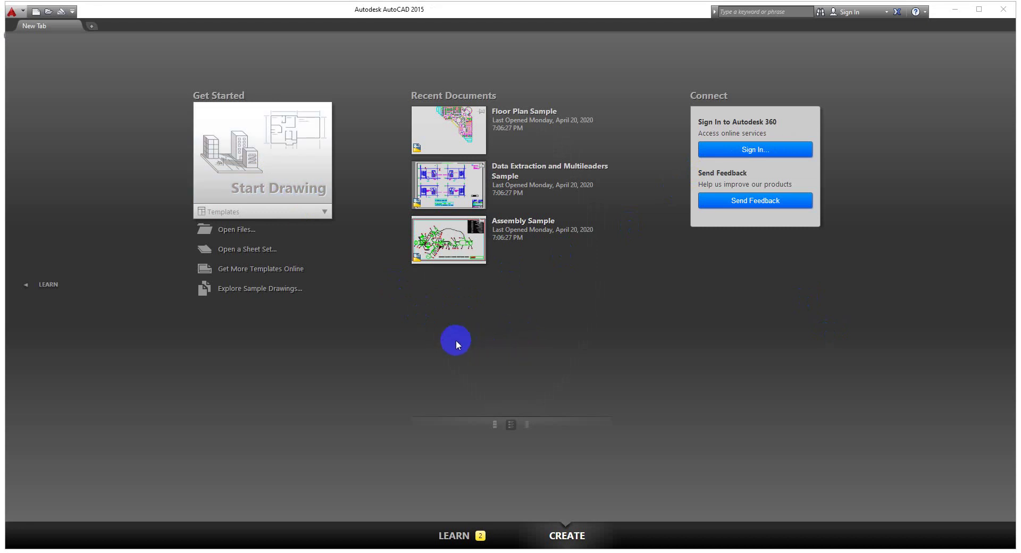
Create a new blank drawing, Drawing1, from the Start page.
click(433, 128)
click(810, 158)
click(806, 140)
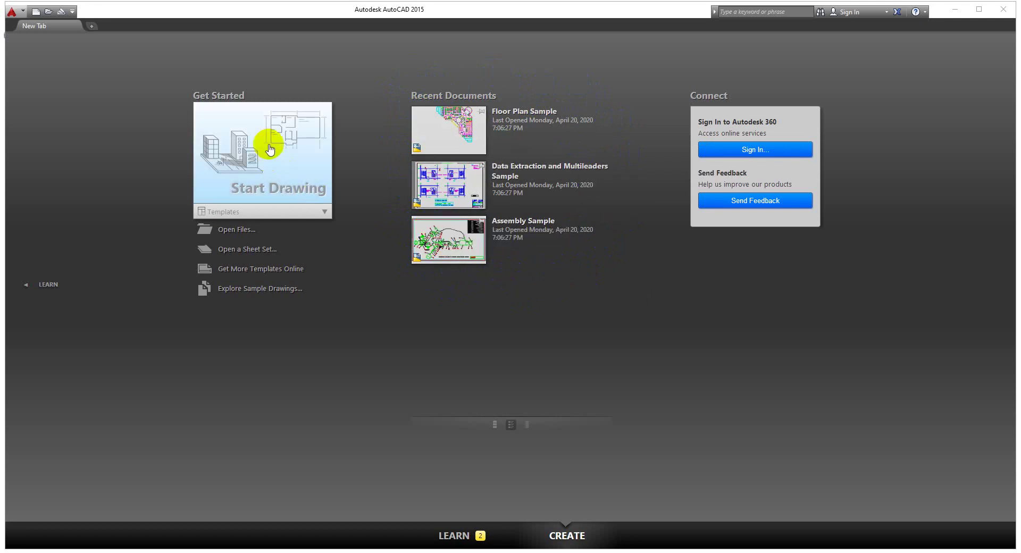
click(239, 155)
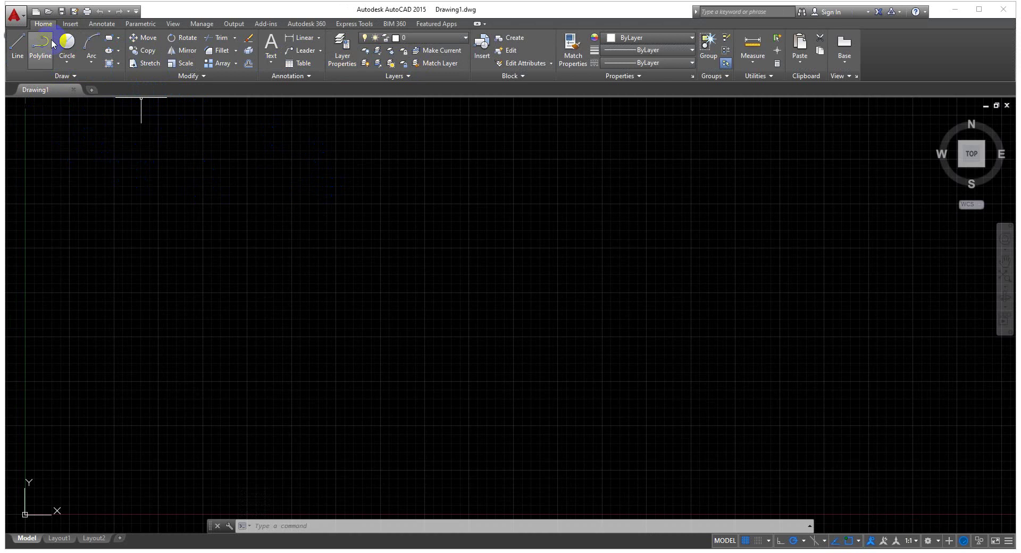
click(17, 42)
Switch to the Insert ribbon tab briefly, then return to the Home tab.
click(71, 24)
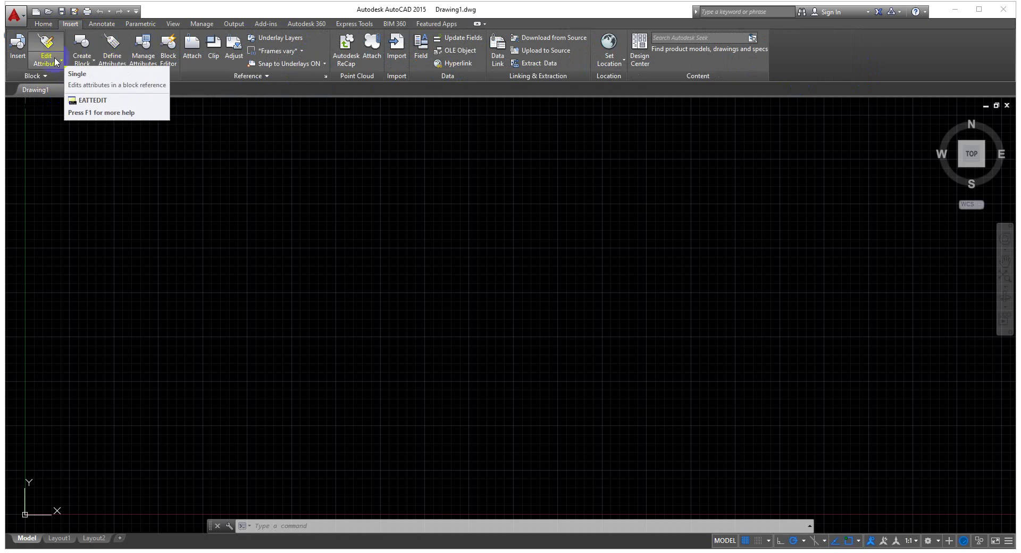
click(417, 77)
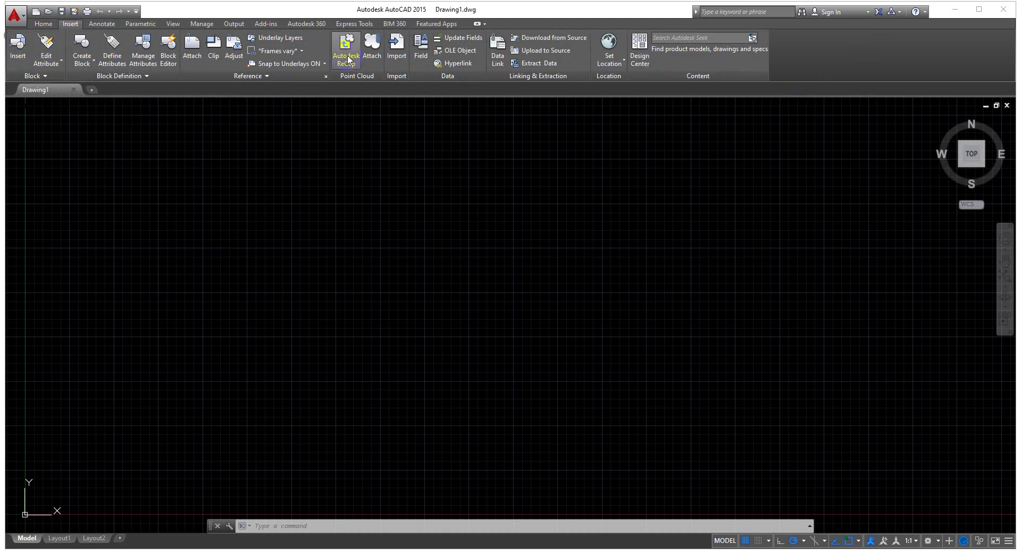
click(42, 25)
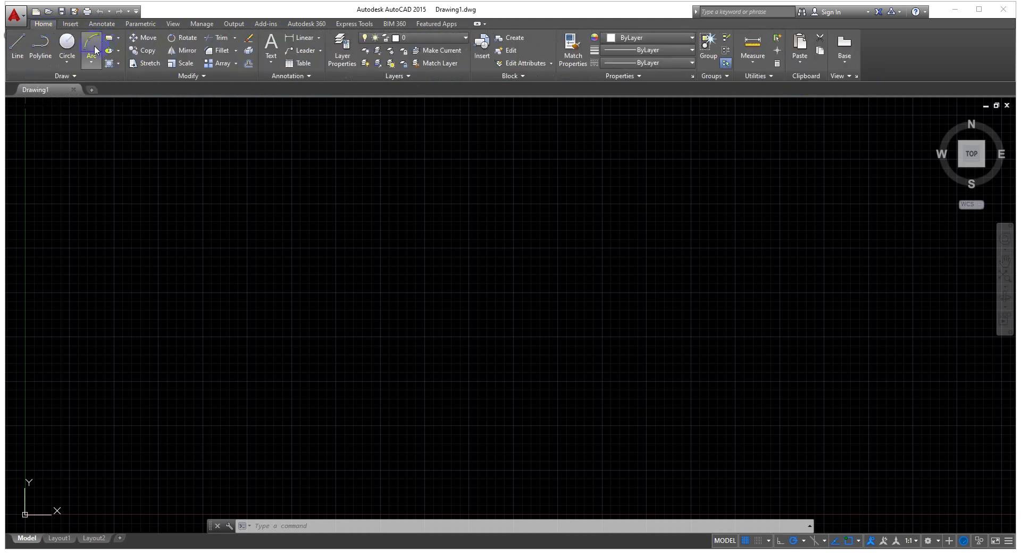
click(499, 217)
click(591, 263)
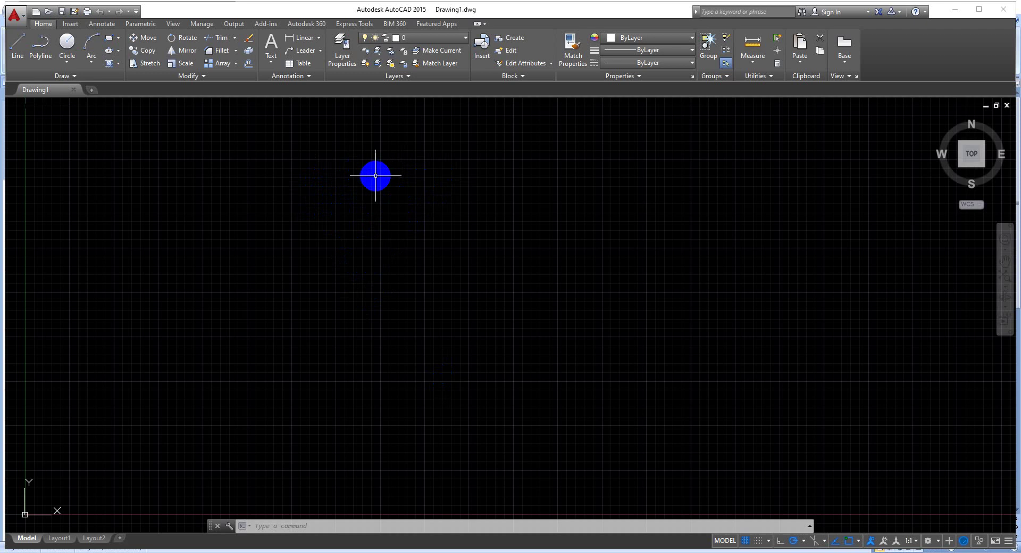
In Options > Display > Colors, set the 2D model space uniform background to White.
right_click(400, 188)
mouse_move(454, 318)
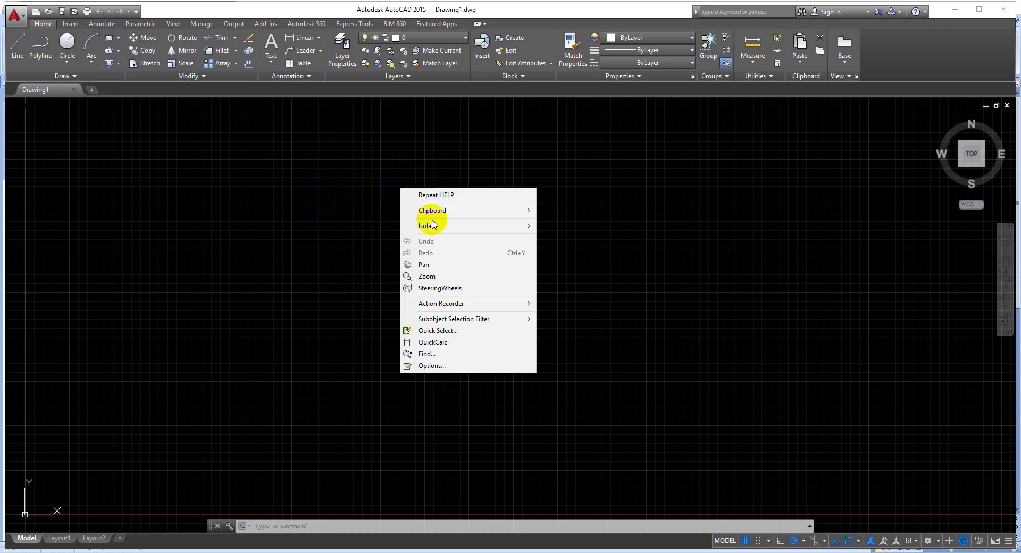
click(458, 367)
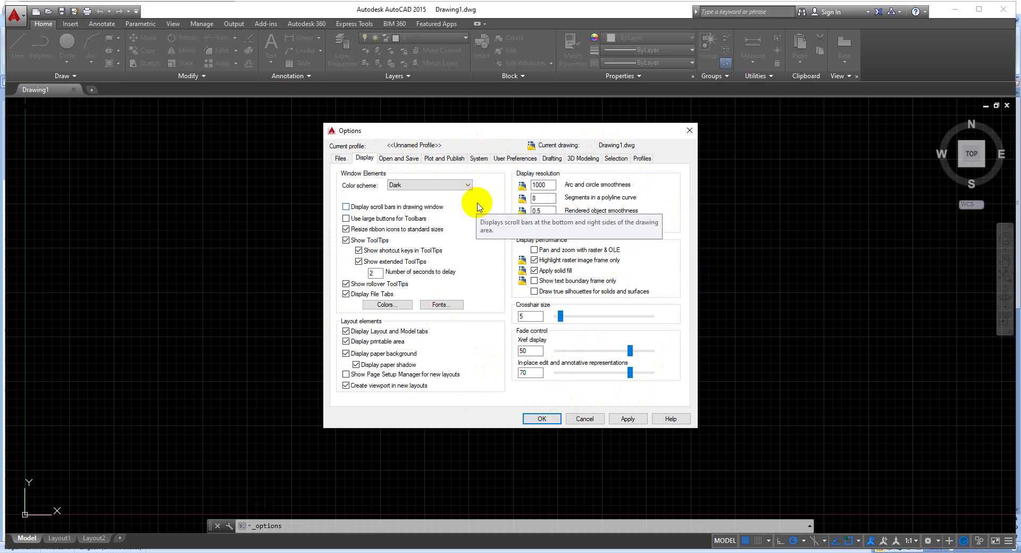
drag(833, 185, 859, 272)
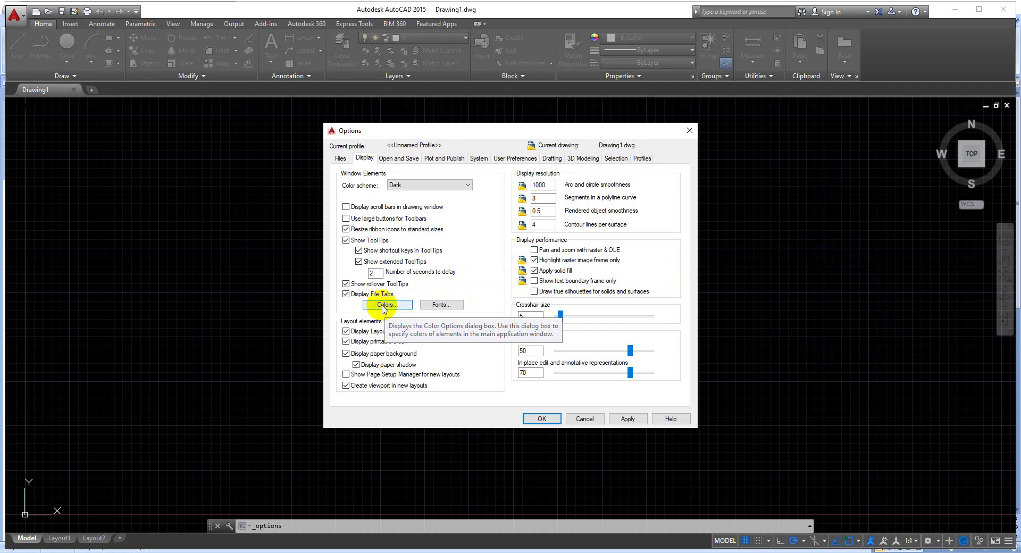
click(385, 305)
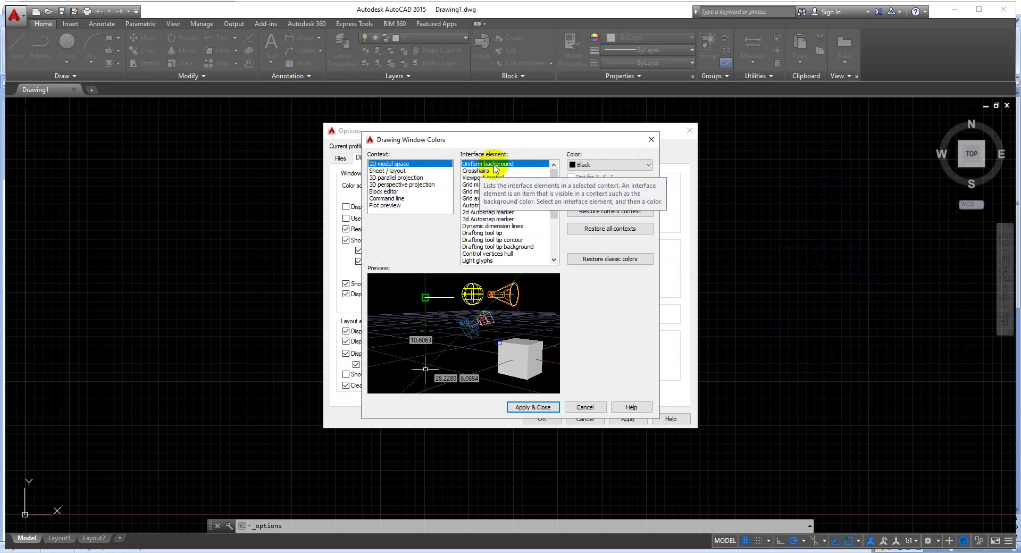
click(527, 311)
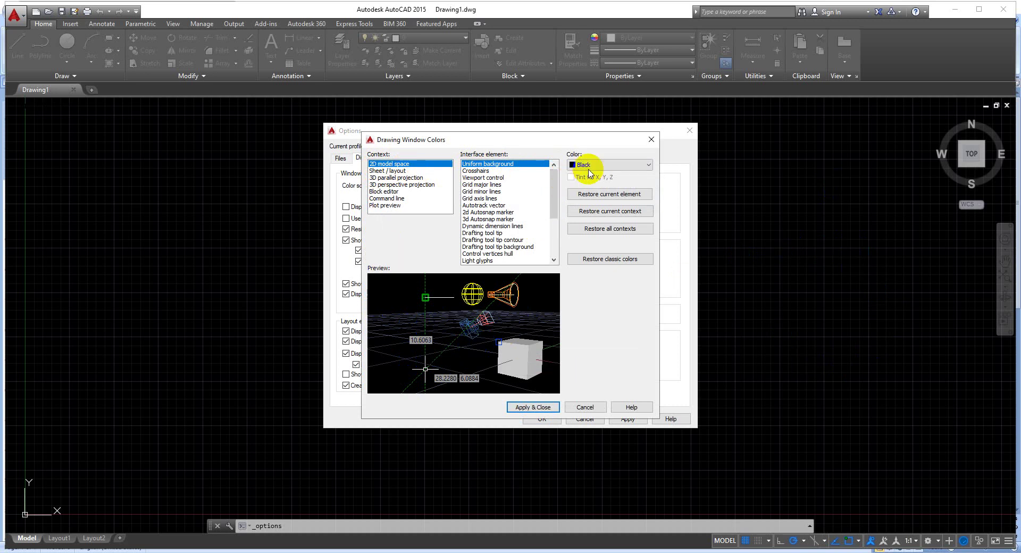
click(588, 166)
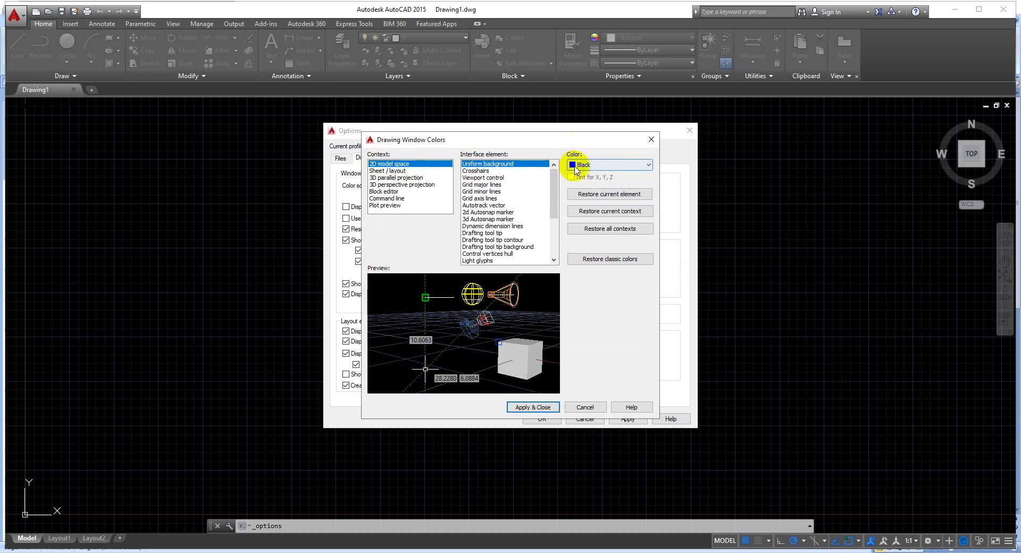
click(628, 168)
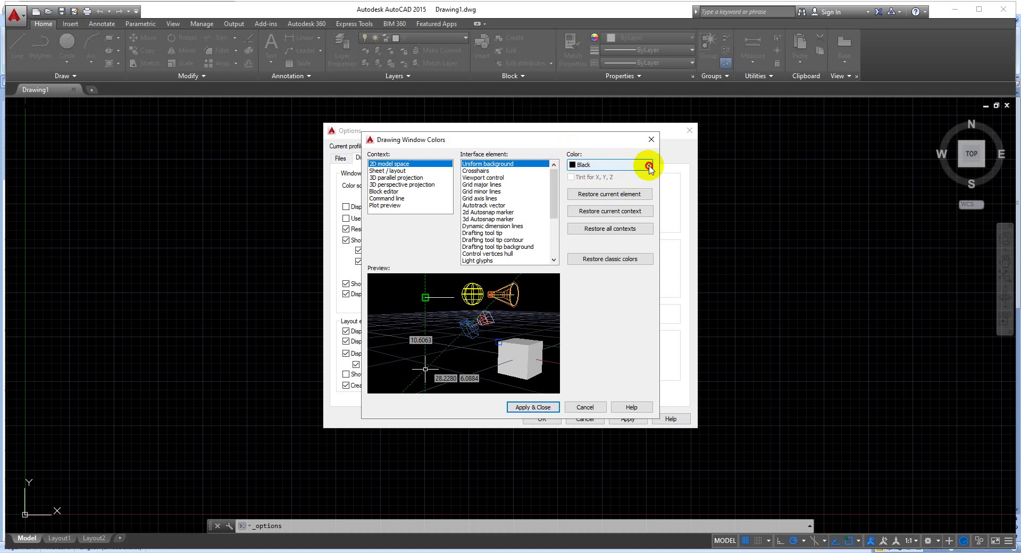
click(648, 165)
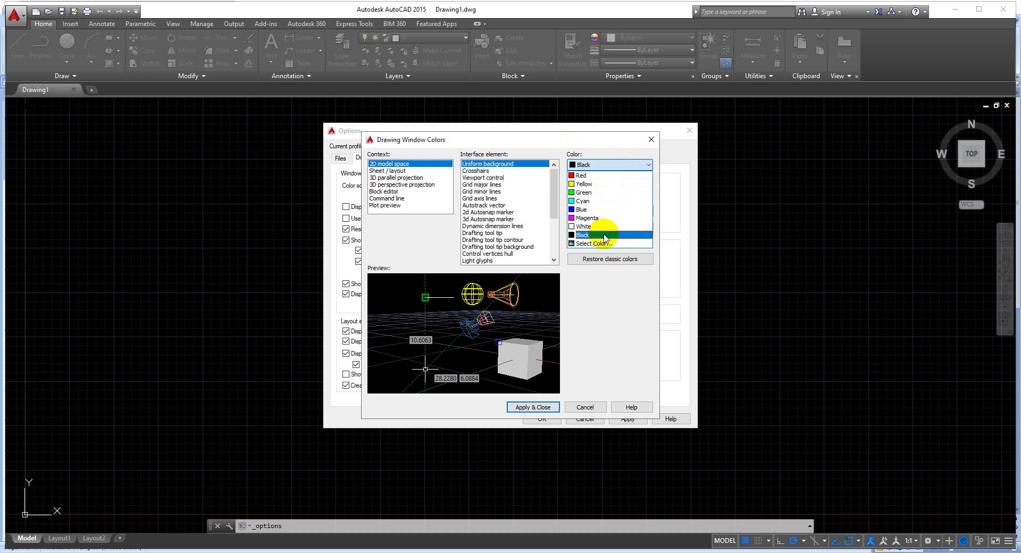
click(584, 226)
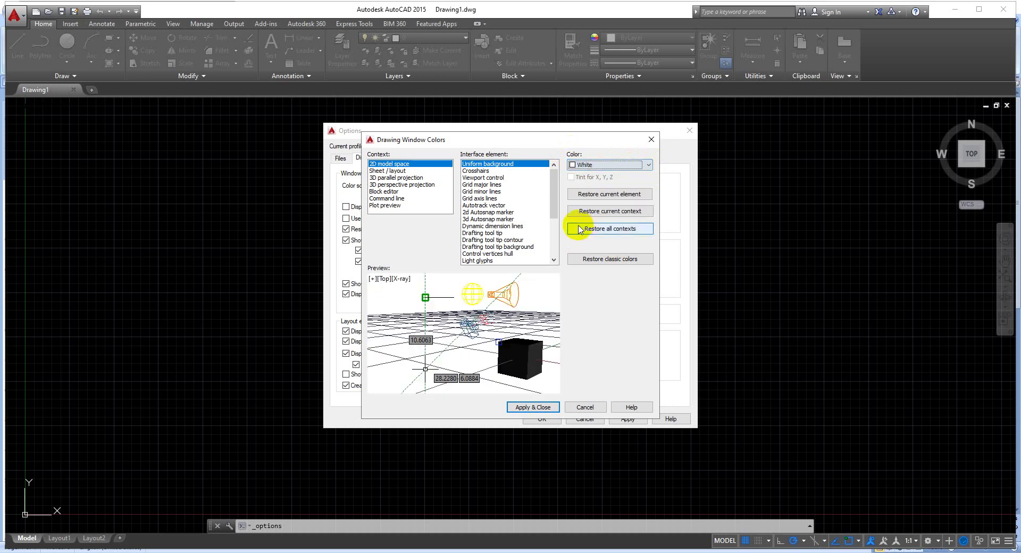
click(532, 407)
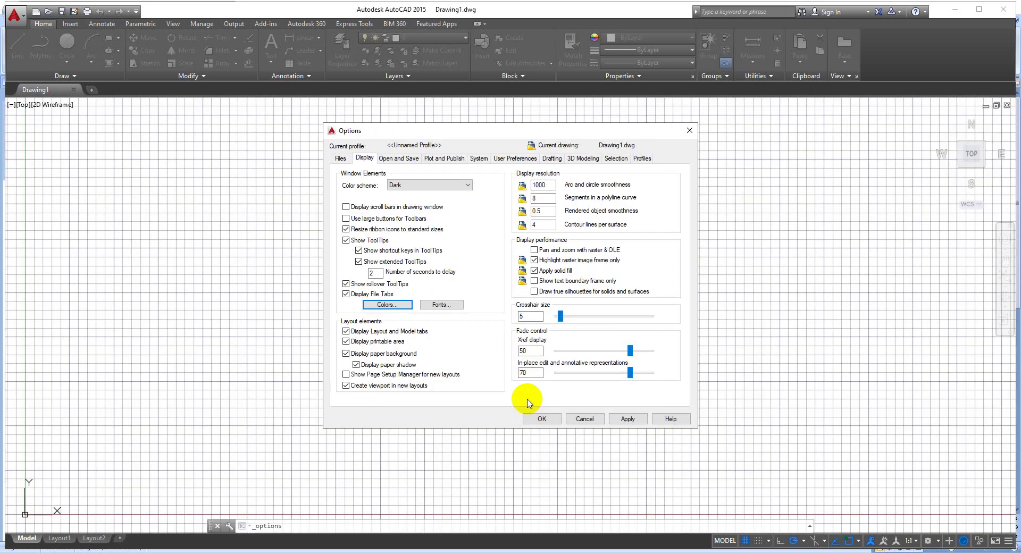
click(542, 418)
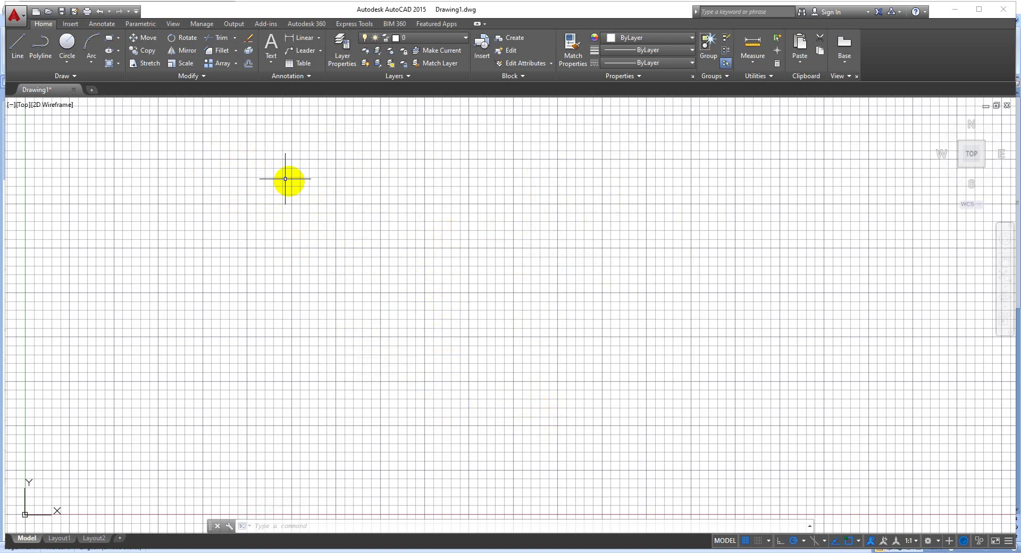
Drag a lasso selection across the empty canvas.
mouse_move(273, 174)
mouse_down()
mouse_move(510, 345)
mouse_move(644, 407)
mouse_up()
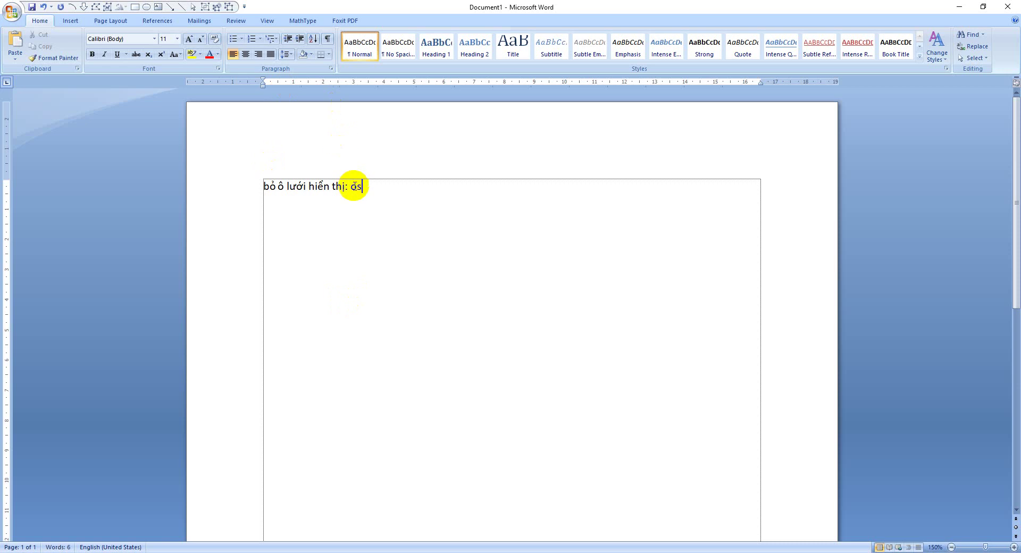
Select the word 'os' in the Word note, then return to the AutoCAD canvas.
drag(350, 187, 363, 189)
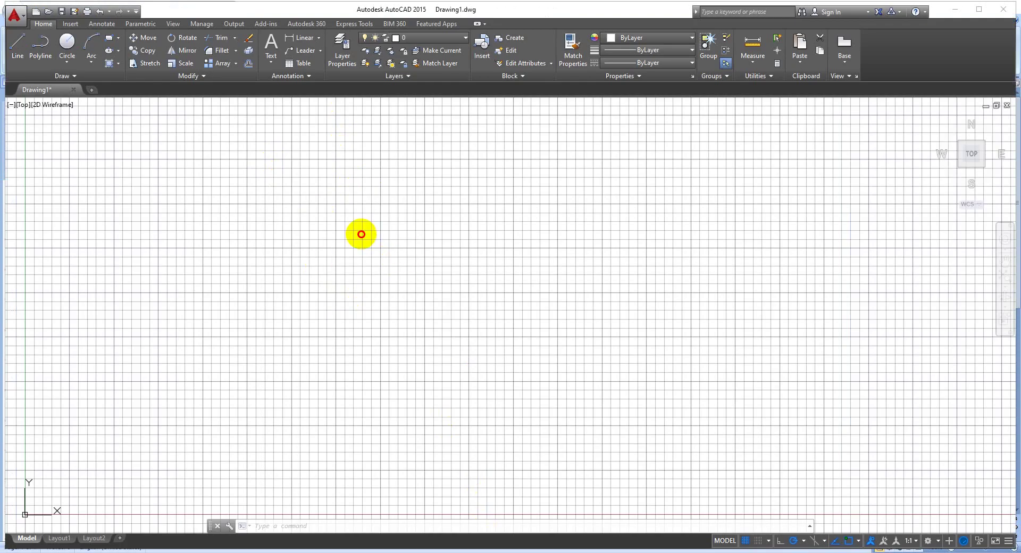
click(433, 263)
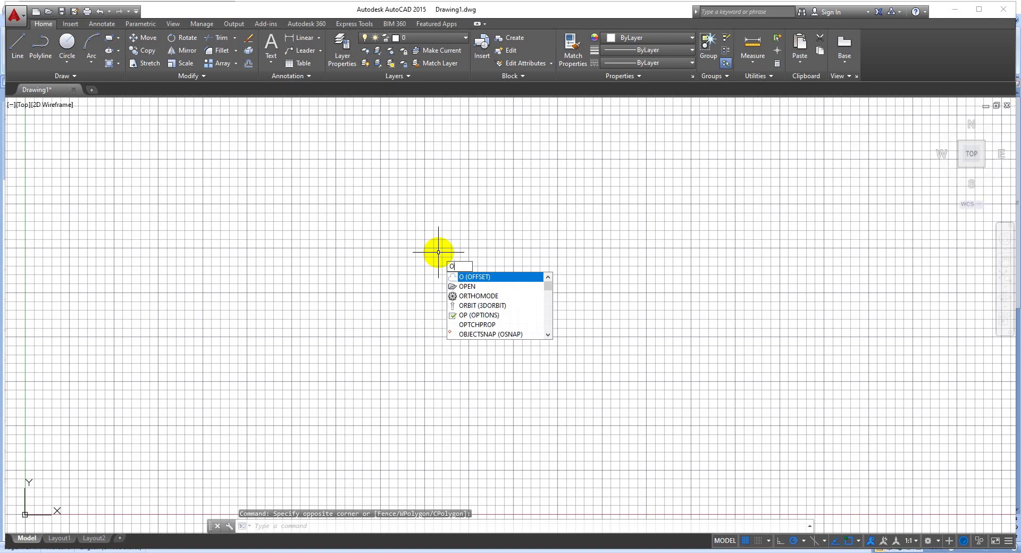
Enter the OS command to open Drafting Settings on the Object Snap tab.
key(BackSpace)
text(ó)
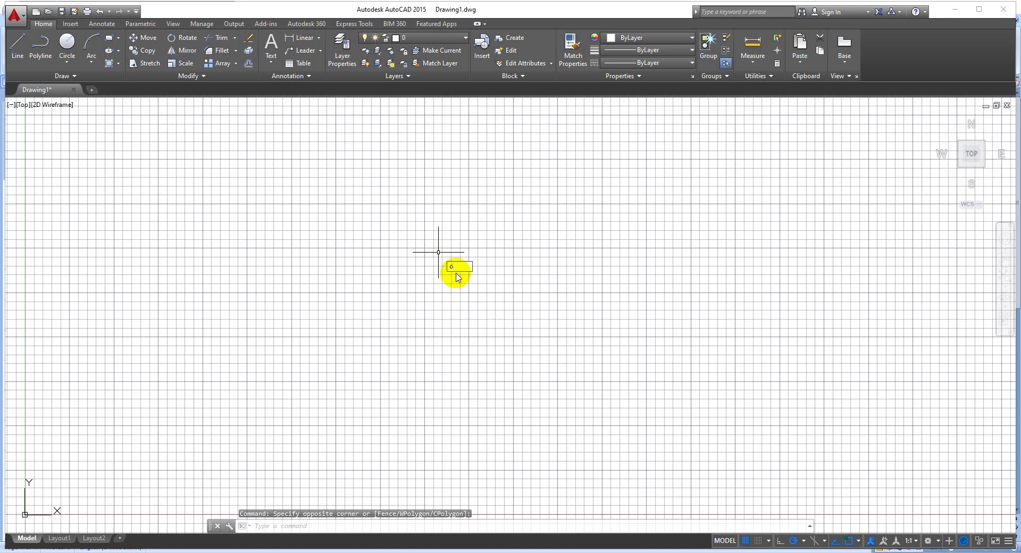
key(BackSpace)
text(OS)
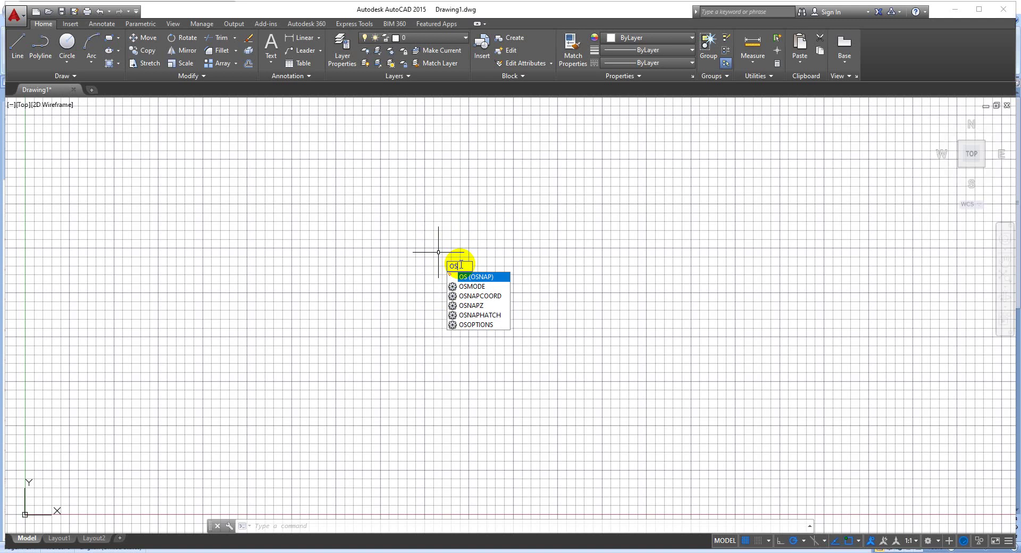
key(Return)
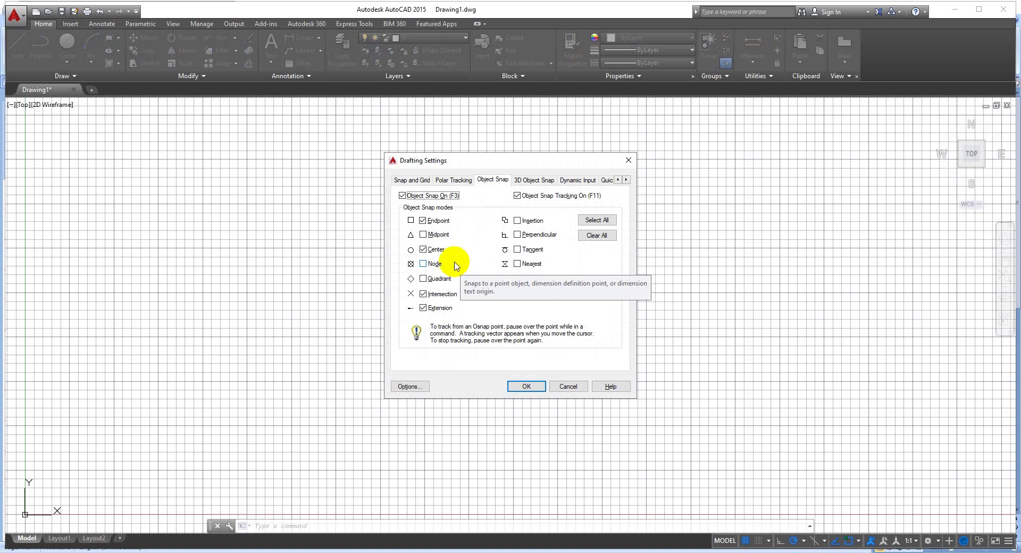
Uncheck Grid On in the Snap and Grid settings and confirm with OK.
click(423, 182)
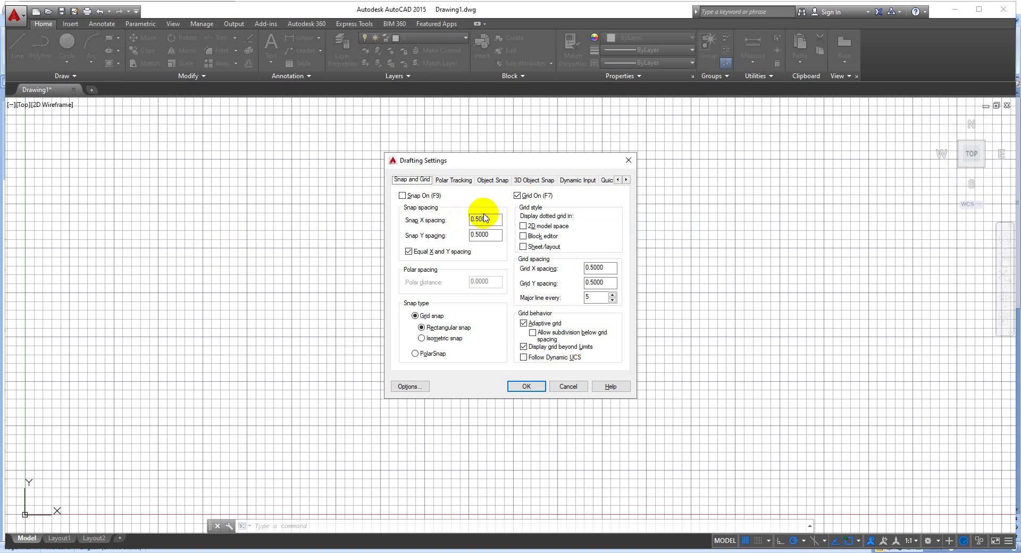
click(517, 197)
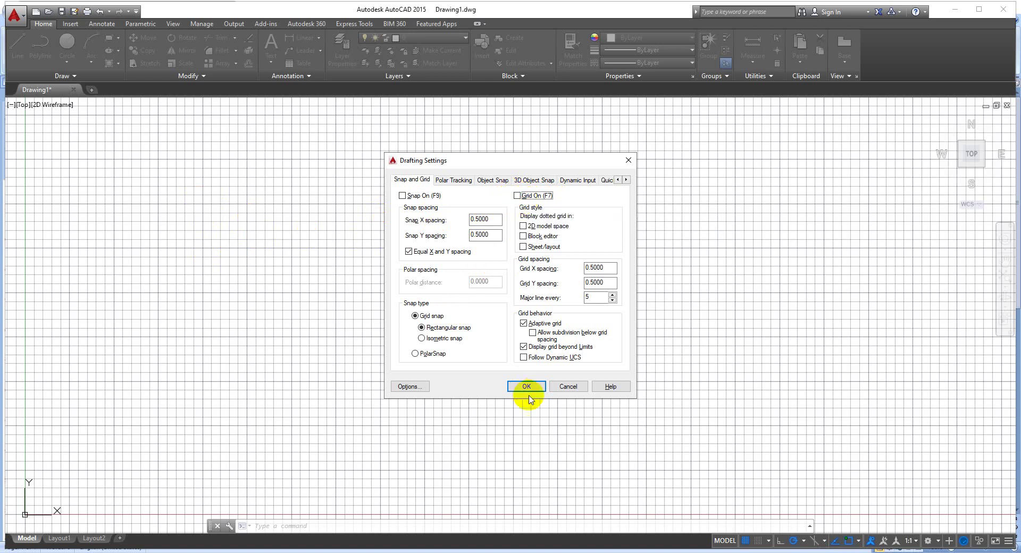
click(527, 387)
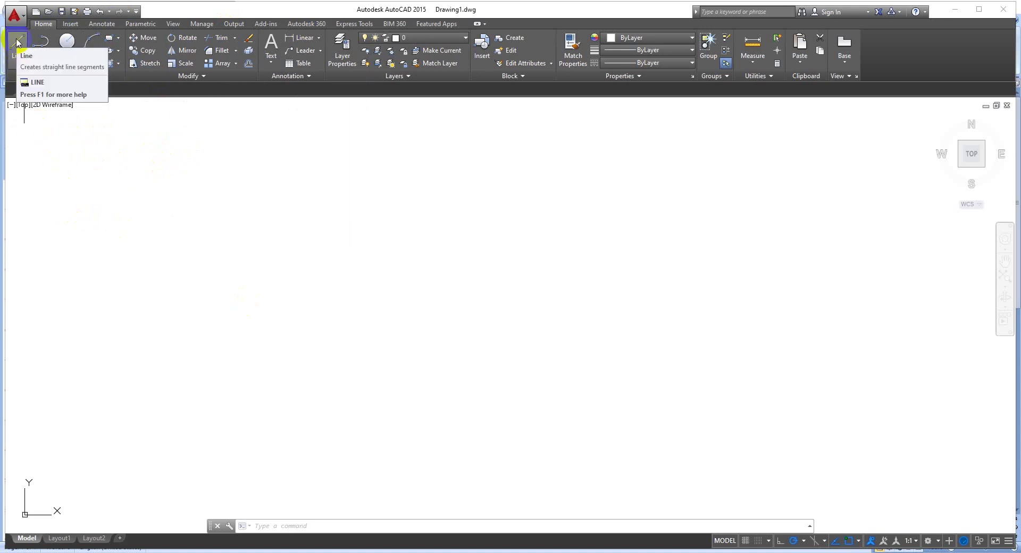
mouse_move(17, 44)
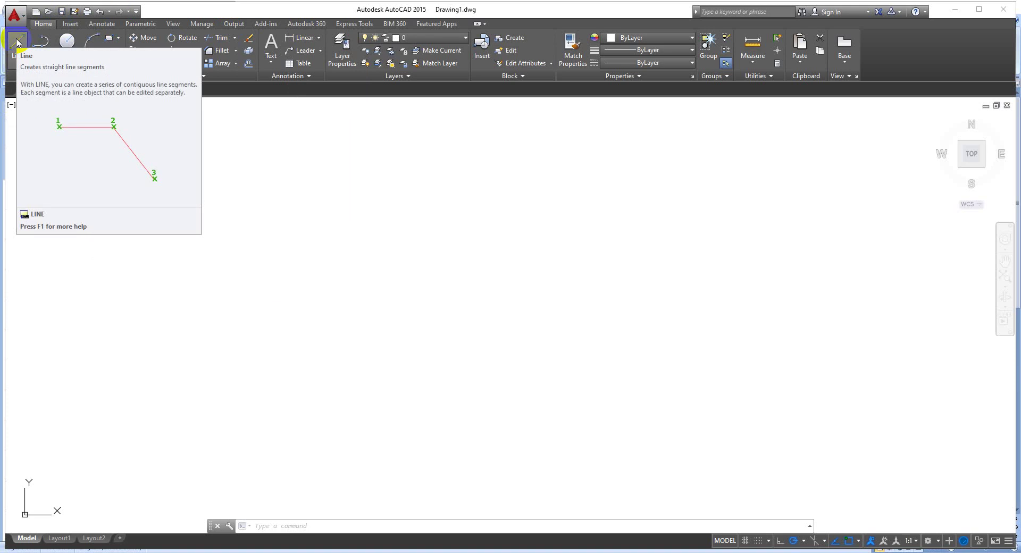
click(17, 42)
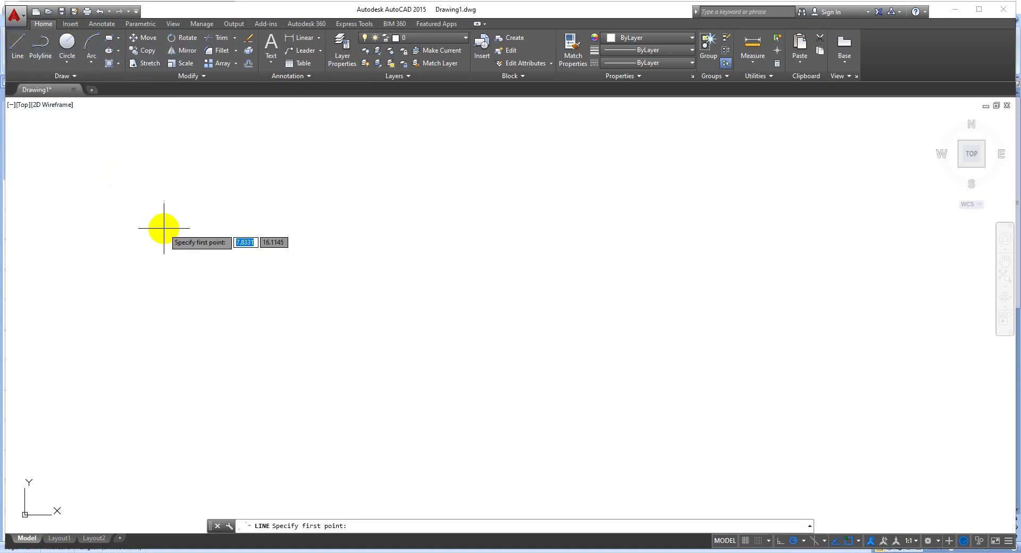
key(Escape)
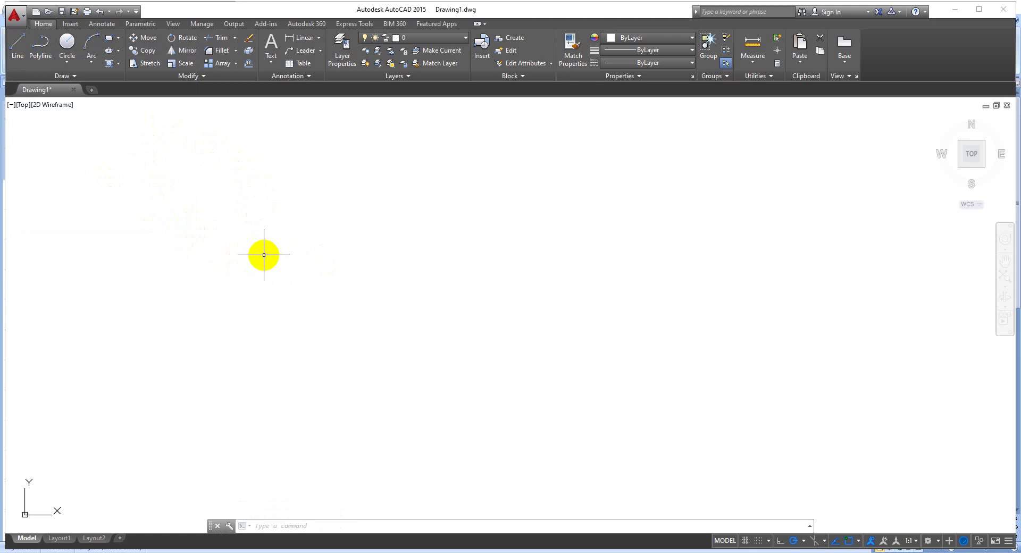
click(253, 217)
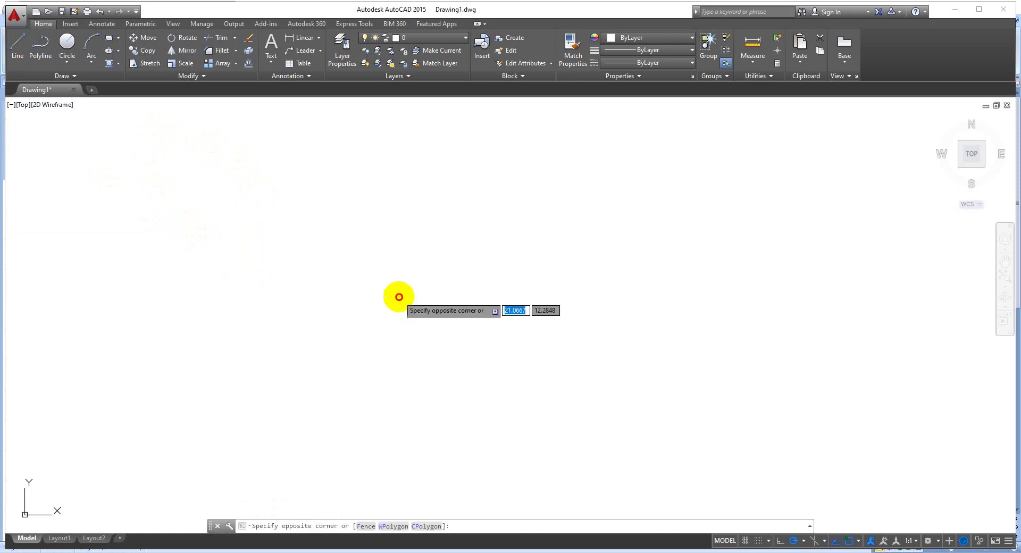
click(399, 297)
click(205, 217)
click(600, 362)
click(233, 228)
click(383, 332)
click(203, 213)
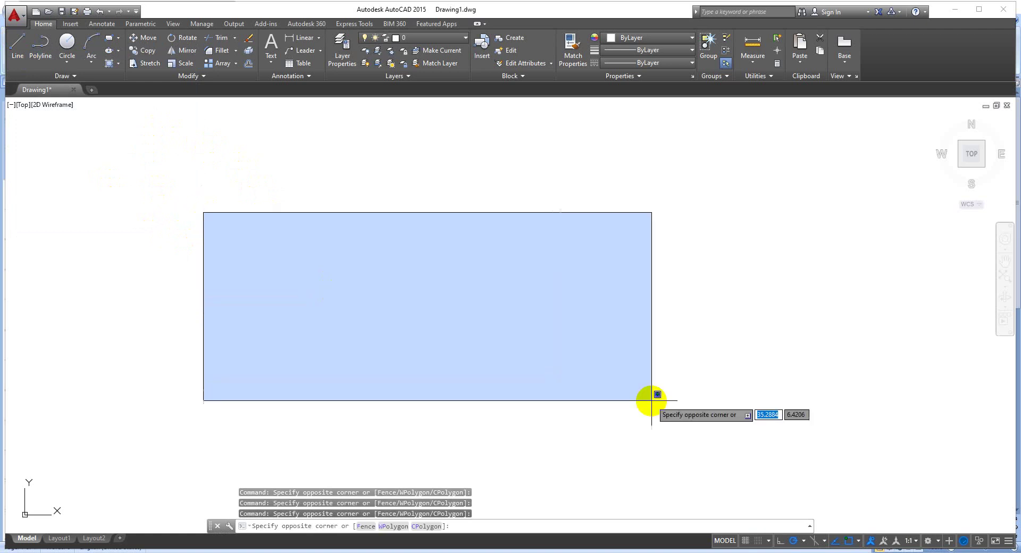
click(657, 394)
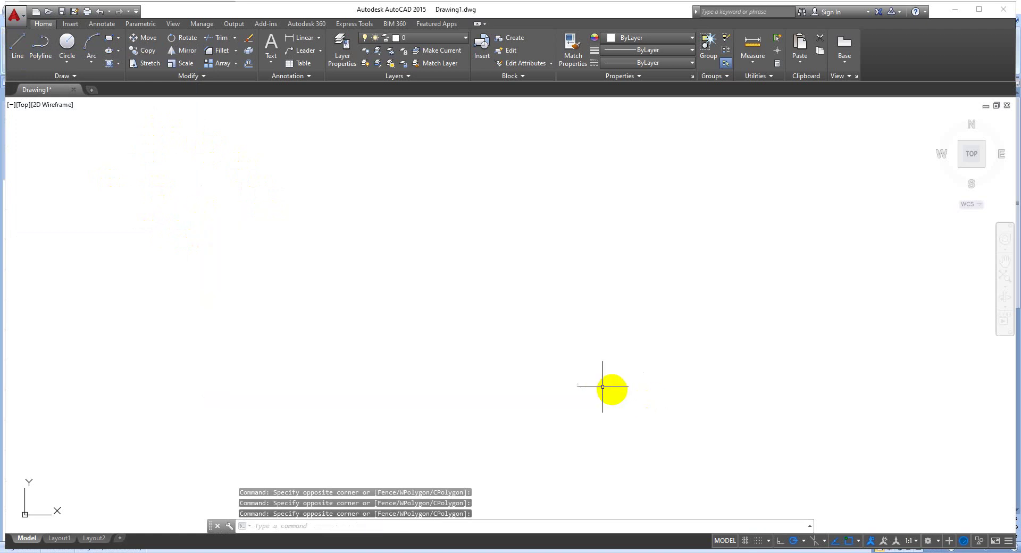
Draw a first chain of connected lines forming overlapping polygons across the centre.
click(18, 49)
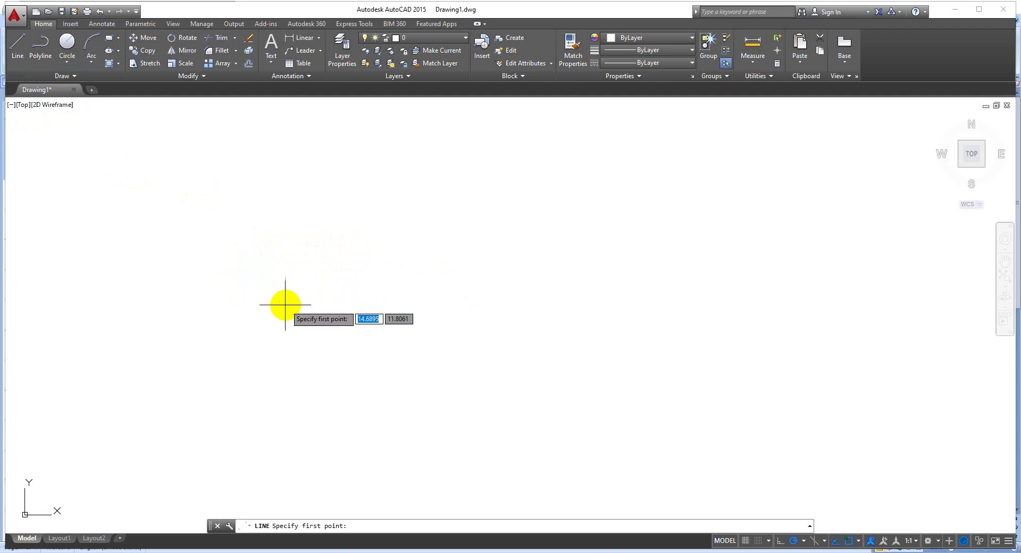
click(253, 299)
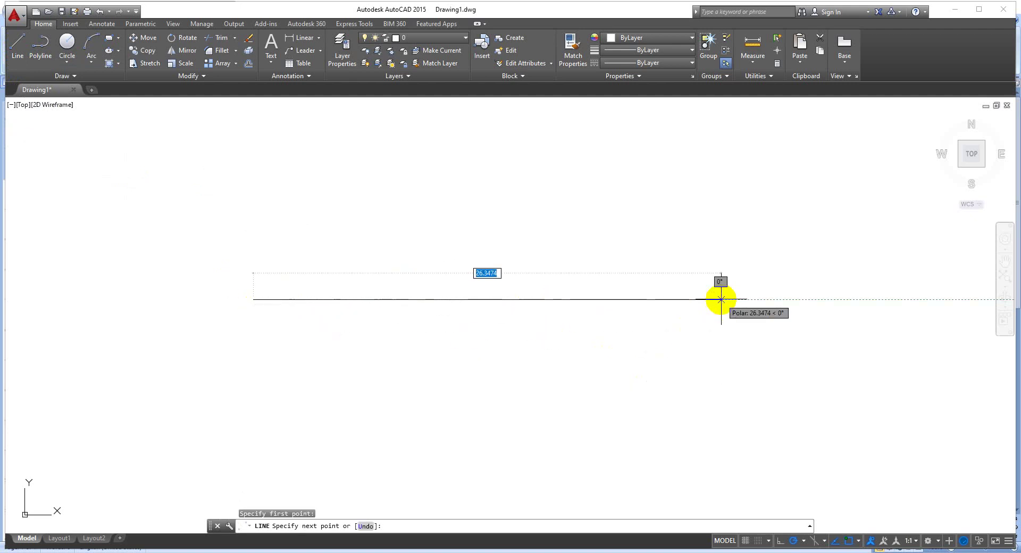
click(722, 299)
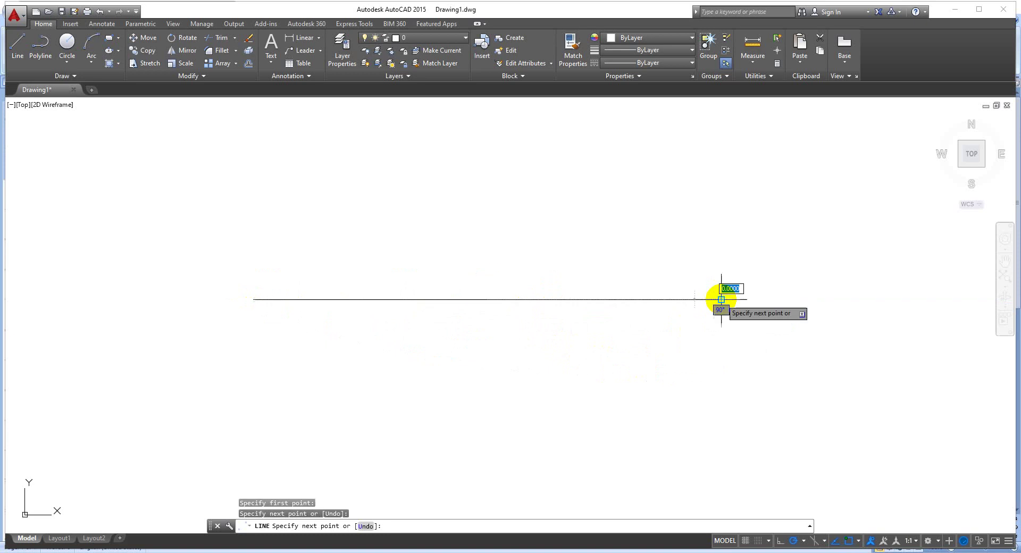
click(721, 211)
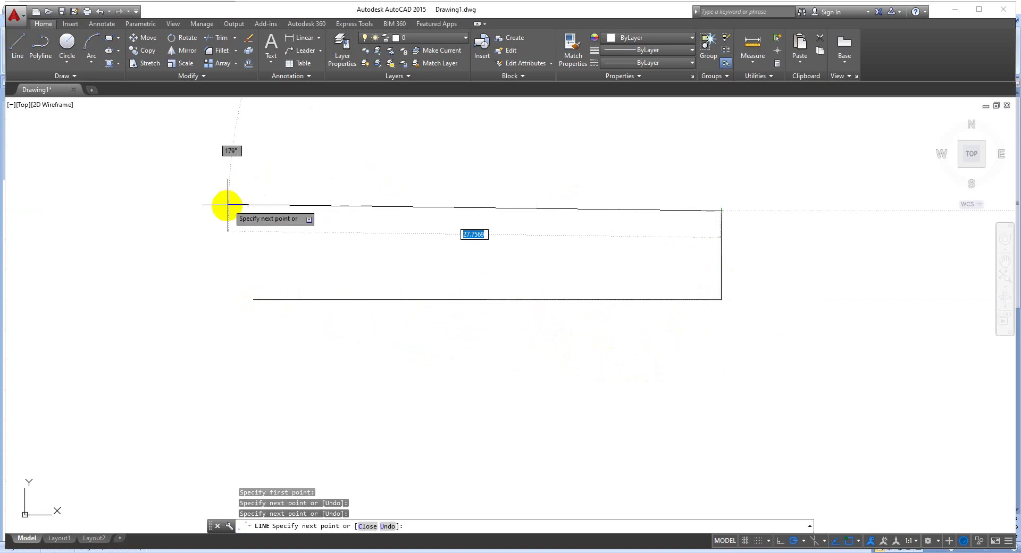
click(200, 210)
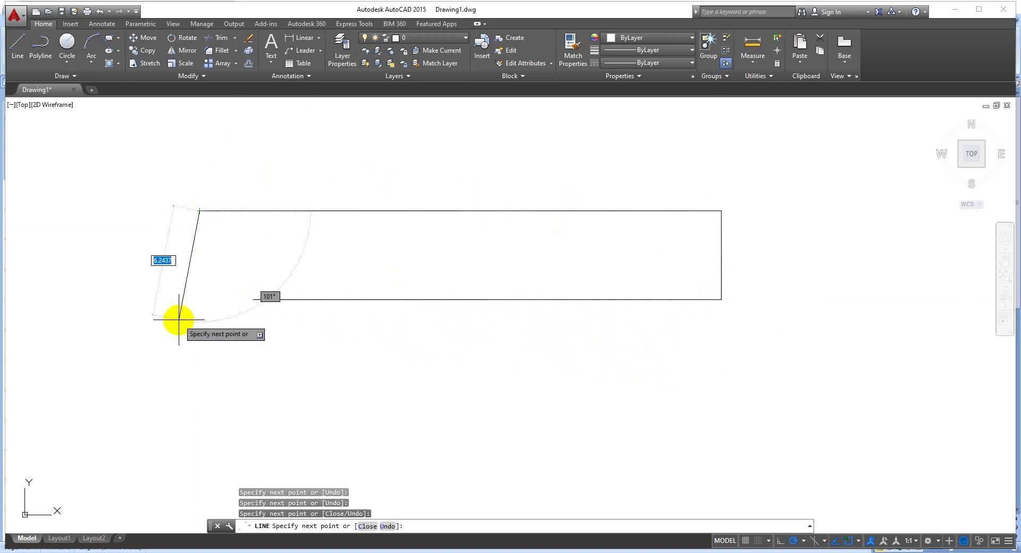
click(234, 376)
click(456, 383)
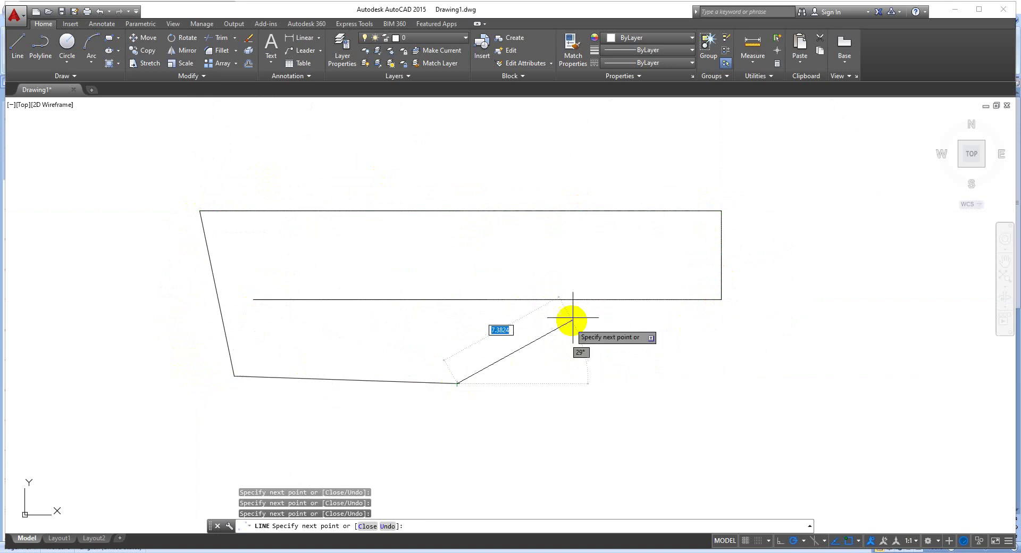
click(575, 313)
click(575, 231)
click(525, 172)
click(200, 210)
click(303, 276)
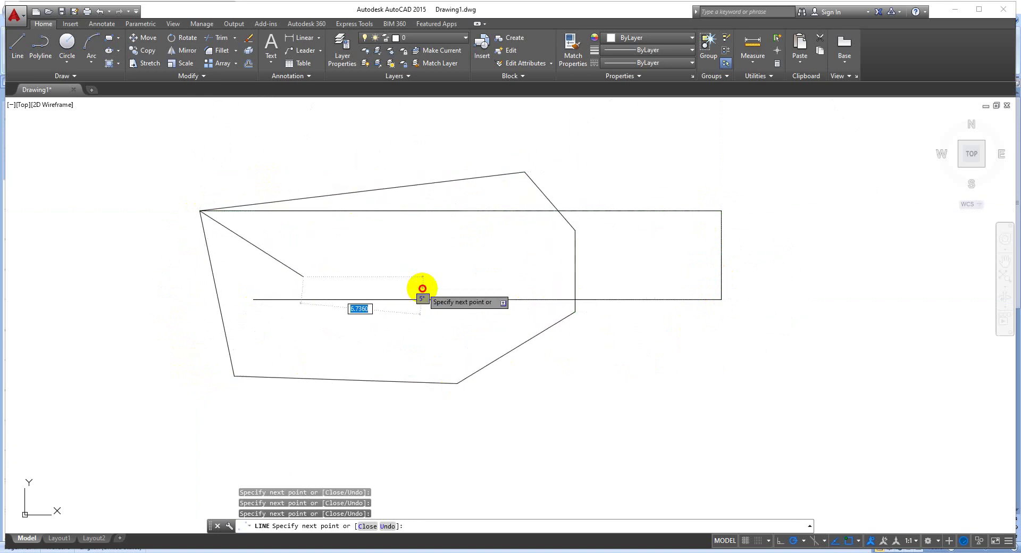
click(422, 288)
click(548, 242)
click(605, 187)
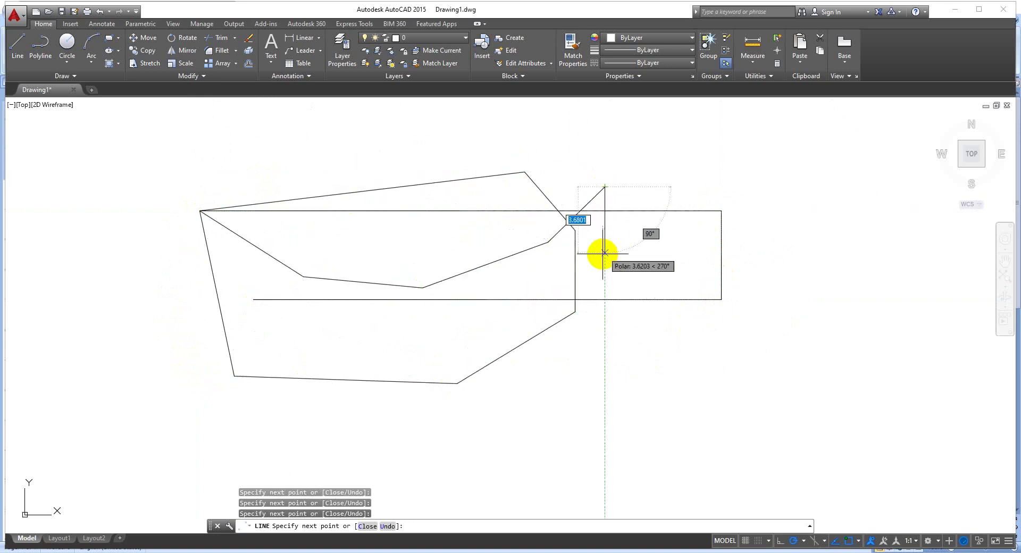
key(Escape)
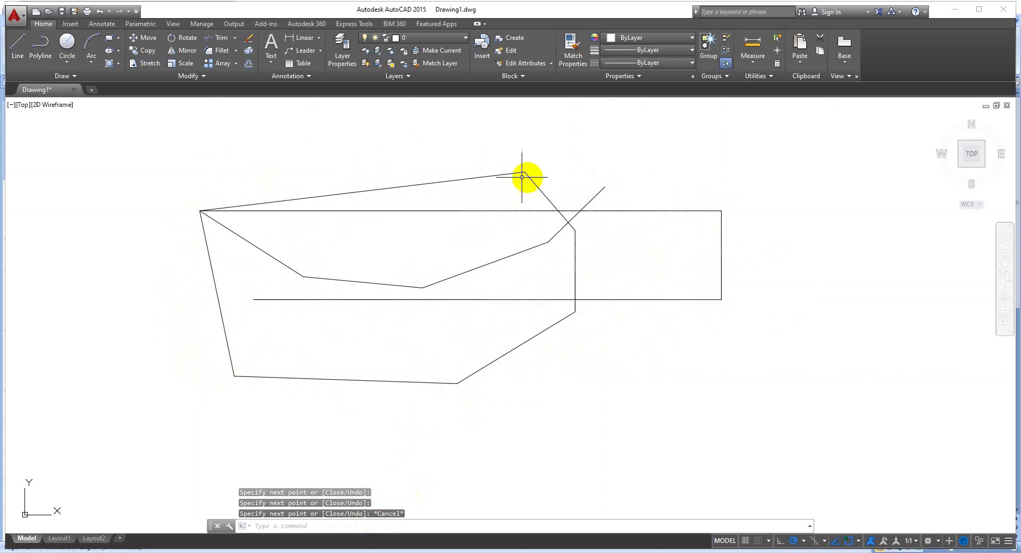
Draw a second line chain around a right-hand polygon and across the top to the left edge.
click(17, 45)
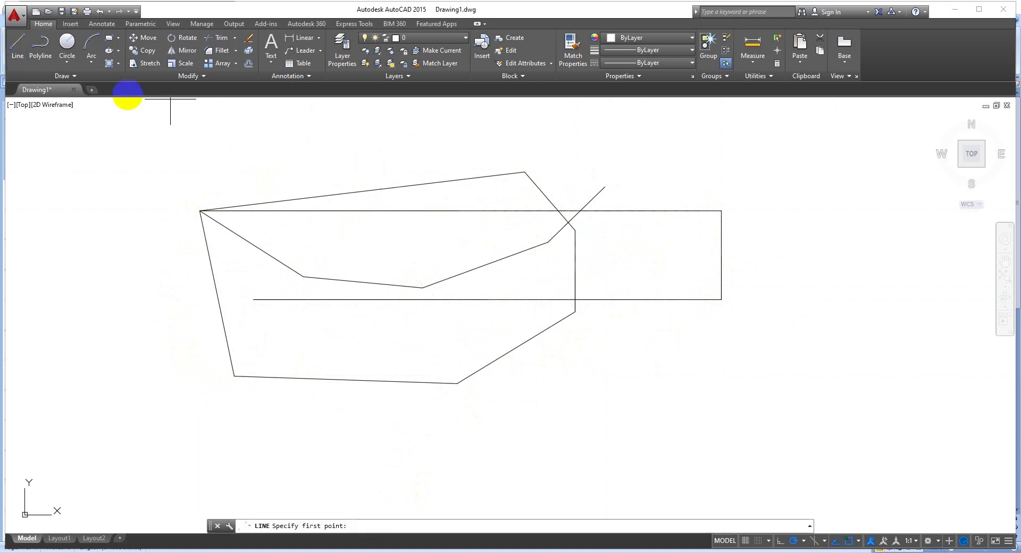
click(644, 156)
click(664, 356)
click(838, 278)
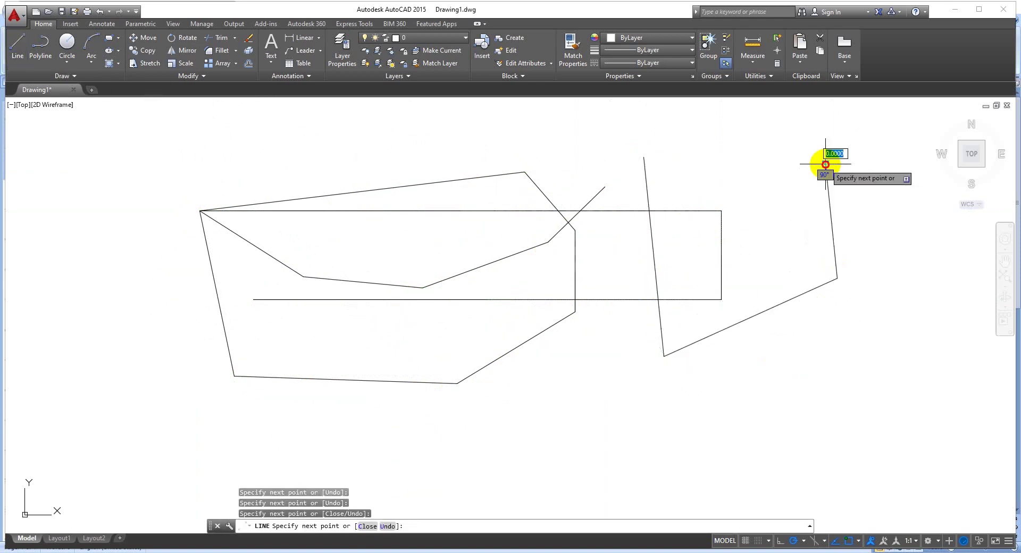
click(826, 164)
click(720, 140)
click(677, 246)
click(762, 287)
click(826, 164)
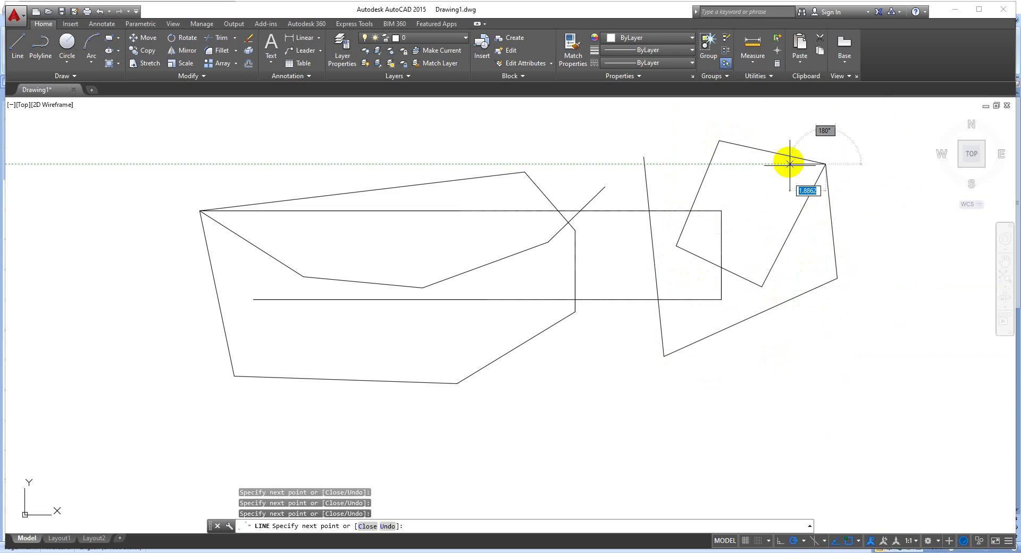
click(793, 129)
click(696, 122)
click(536, 128)
click(245, 155)
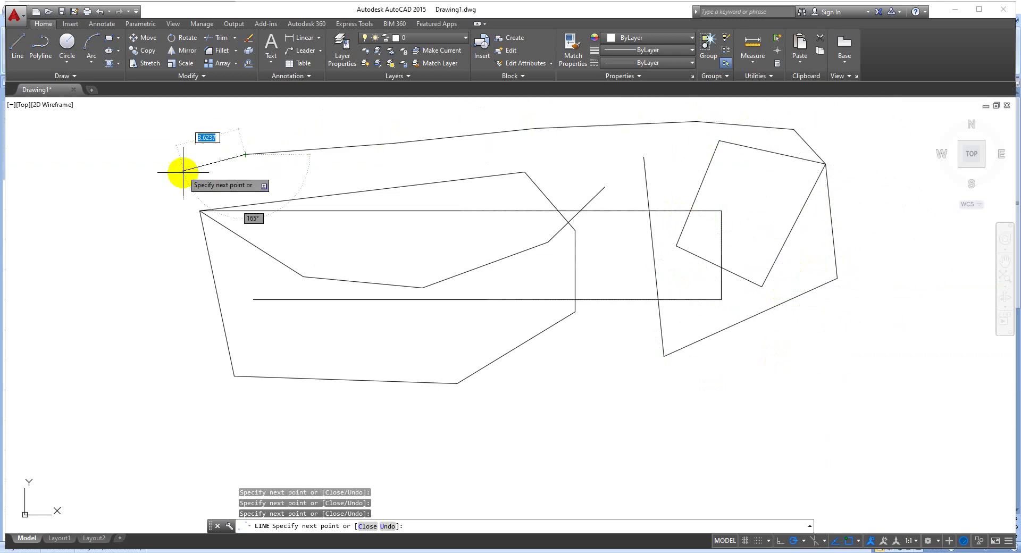
click(181, 176)
click(95, 197)
click(68, 259)
key(Return)
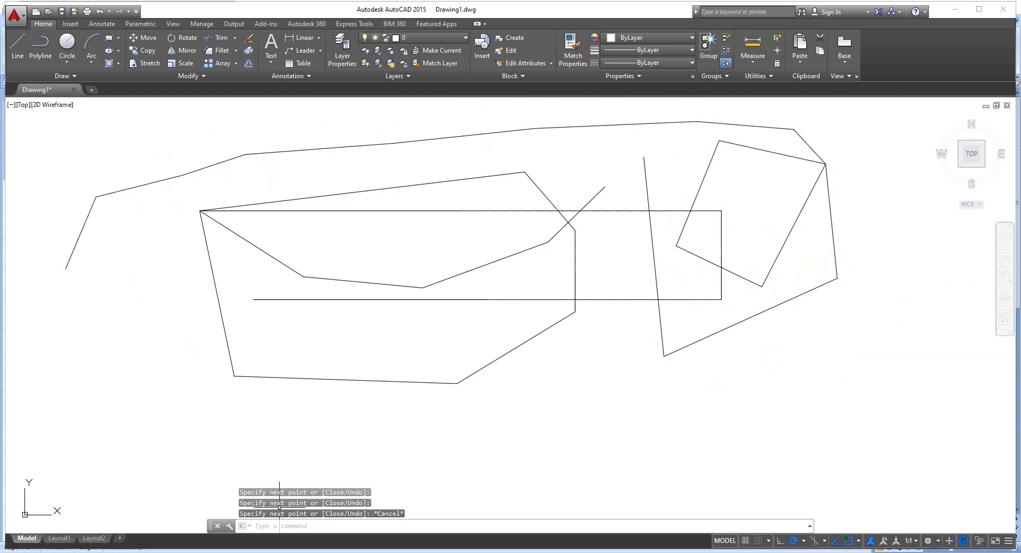
key(alt+Tab)
Add a second note line in Word reading 'vẽ đường thẳng: chữ l' and zoom in.
key(Return)
text(ve)
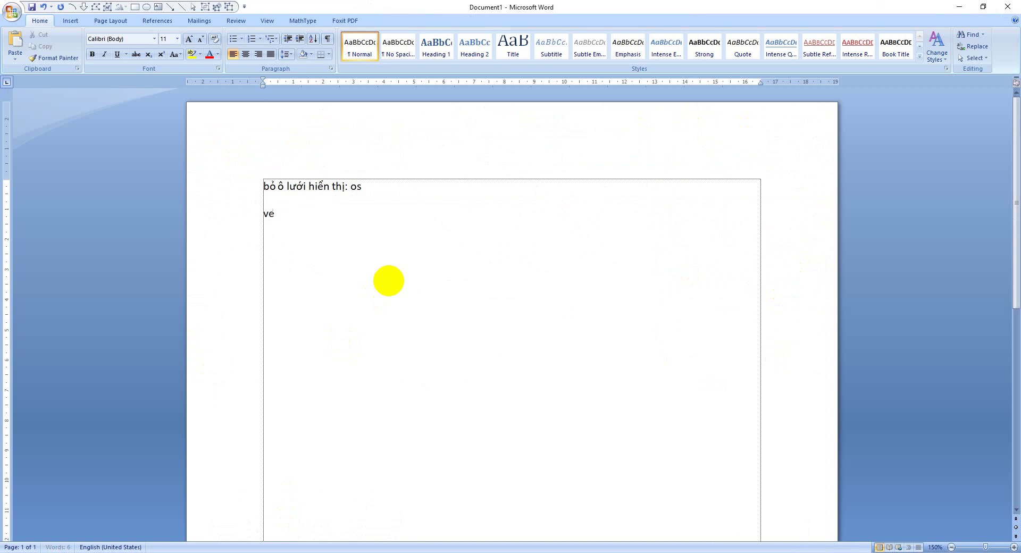
text(dường t)
text(hăng)
text(: )
text(l)
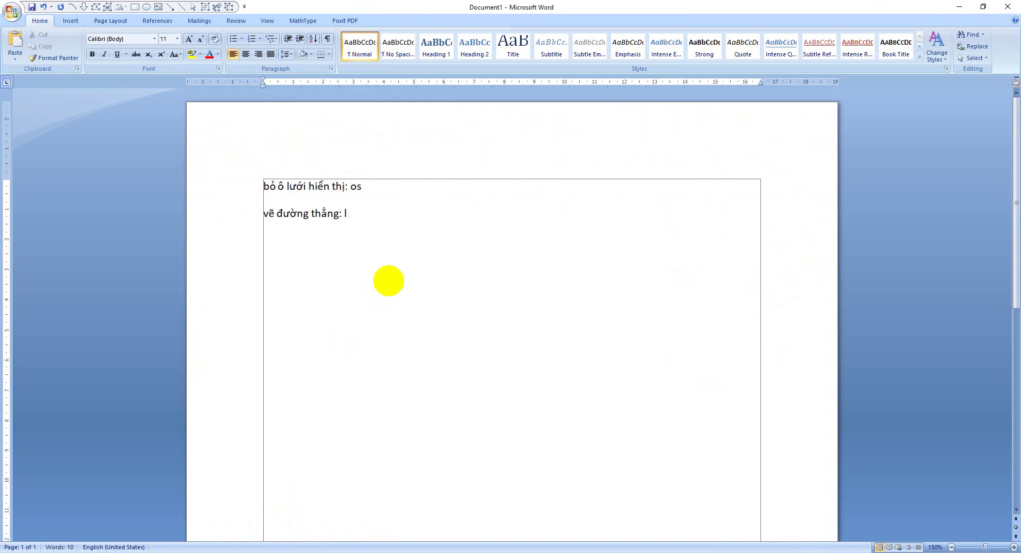
key(BackSpace)
text(chư)
text(l)
ctrl+scroll(372, 276, up, 1)
ctrl+scroll(340, 266, up, 5)
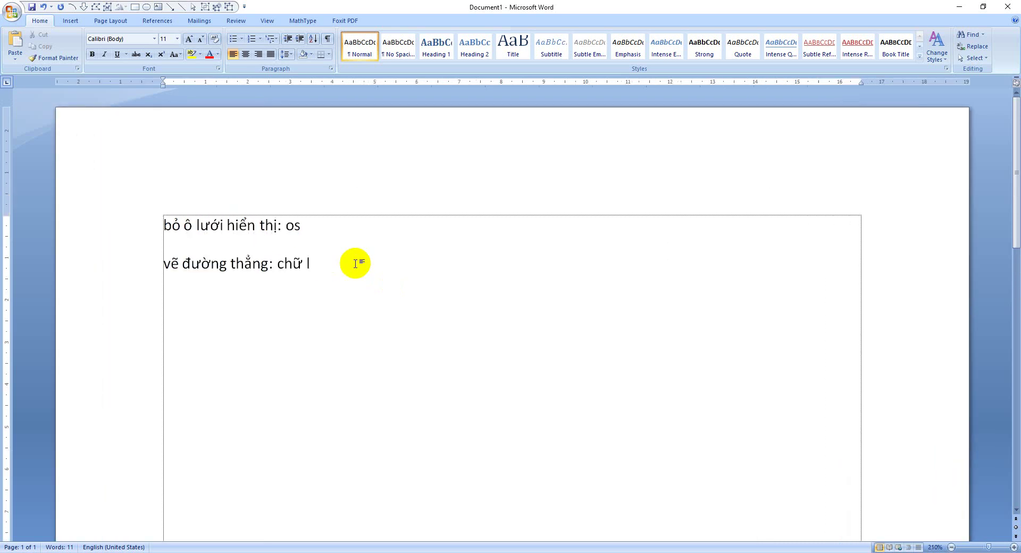
ctrl+scroll(351, 277, up, 2)
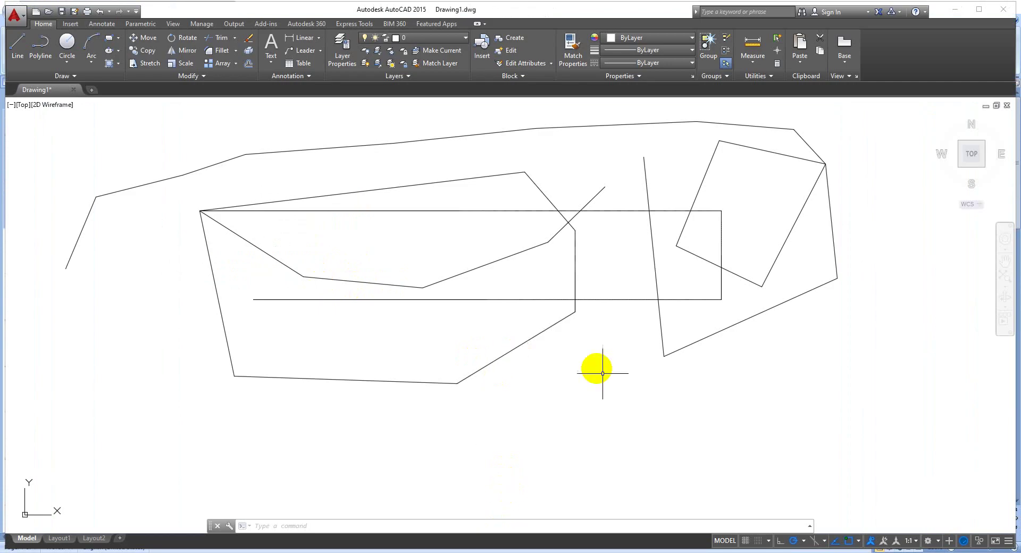
Drag a window over empty space and type L to bring up the LINE suggestion.
drag(589, 418, 700, 432)
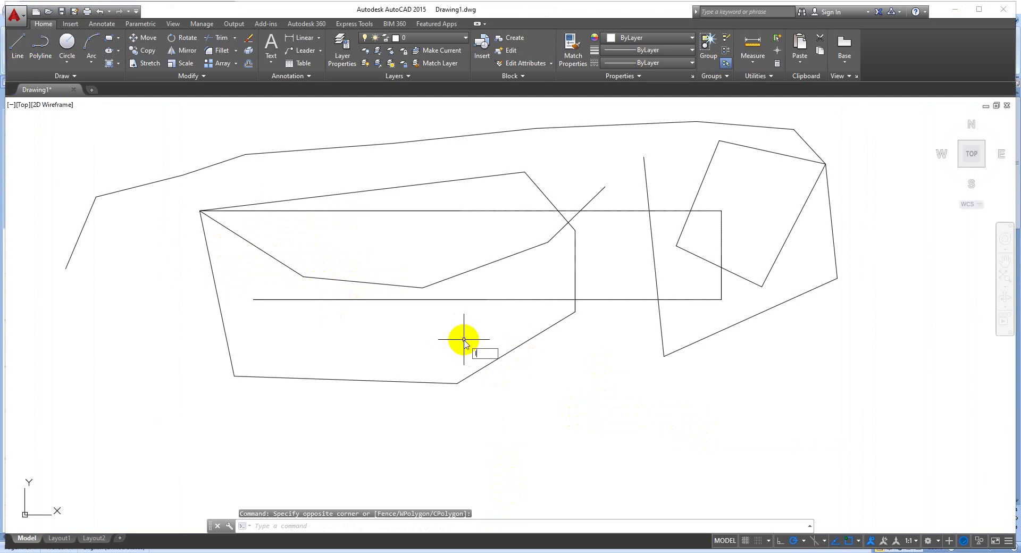
text(L)
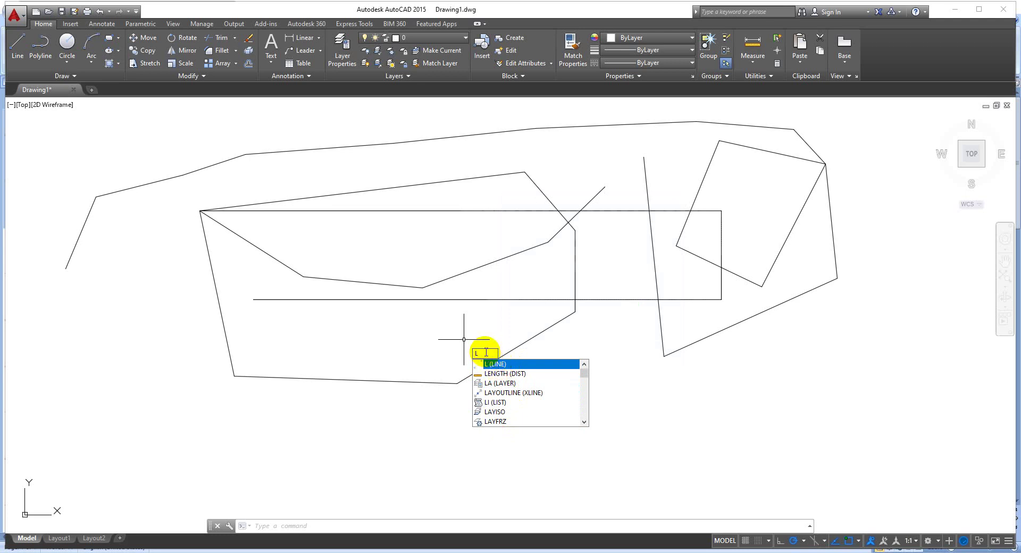
Start LINE and draw a zigzag chain below the shapes, right, up and back left.
key(Return)
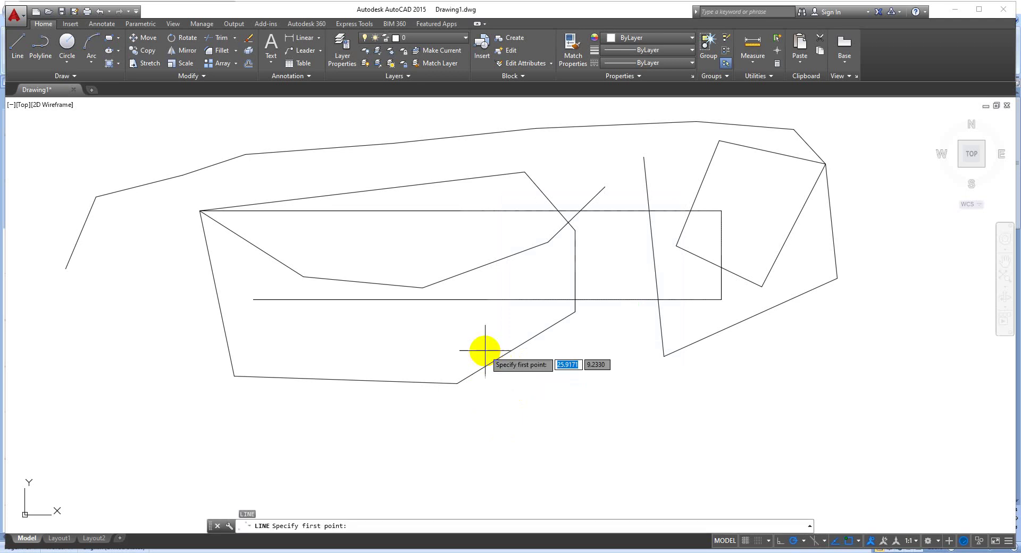
click(330, 443)
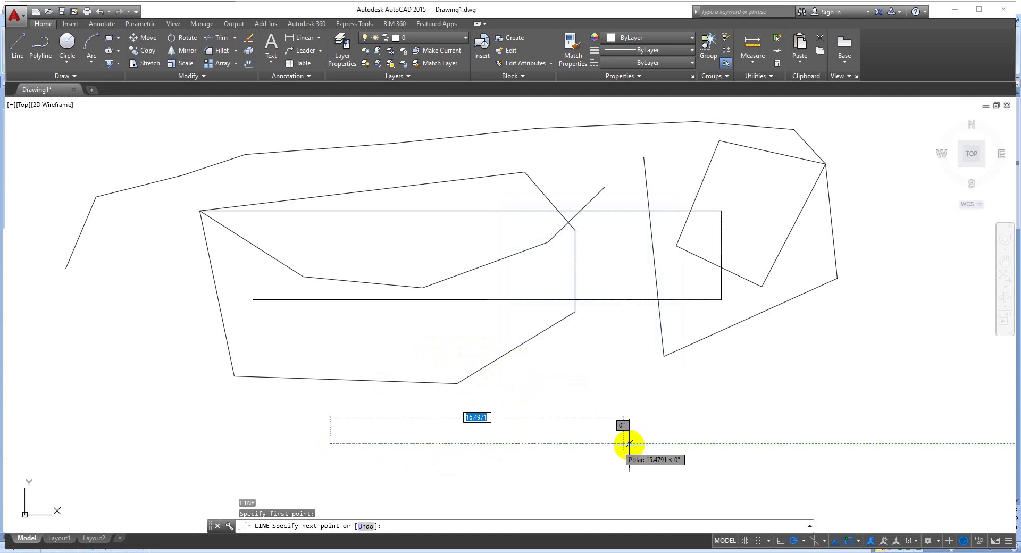
click(739, 443)
click(826, 366)
click(769, 360)
click(697, 393)
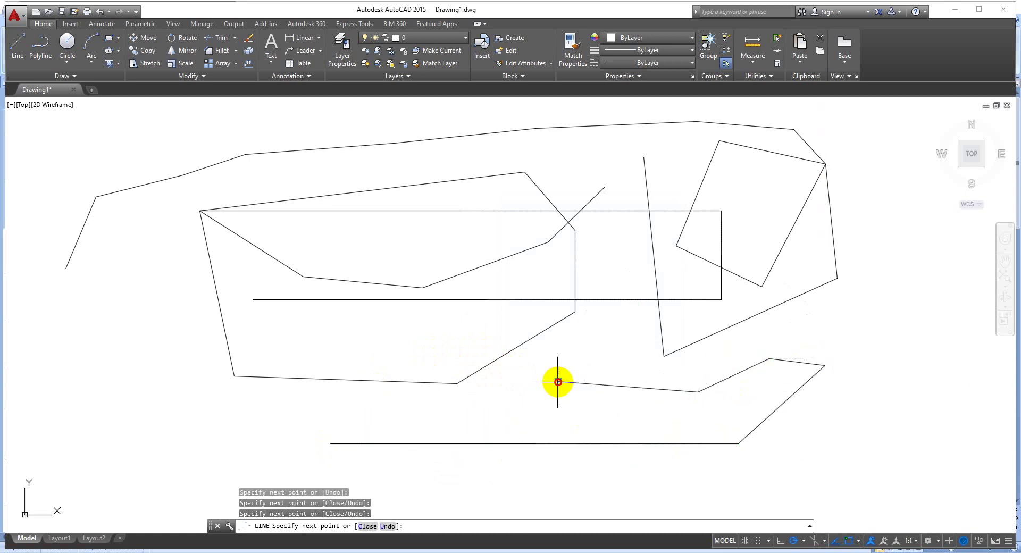
click(558, 382)
click(552, 342)
click(459, 315)
click(325, 387)
Finish the chain with segments along the bottom, then restart the line command.
click(427, 450)
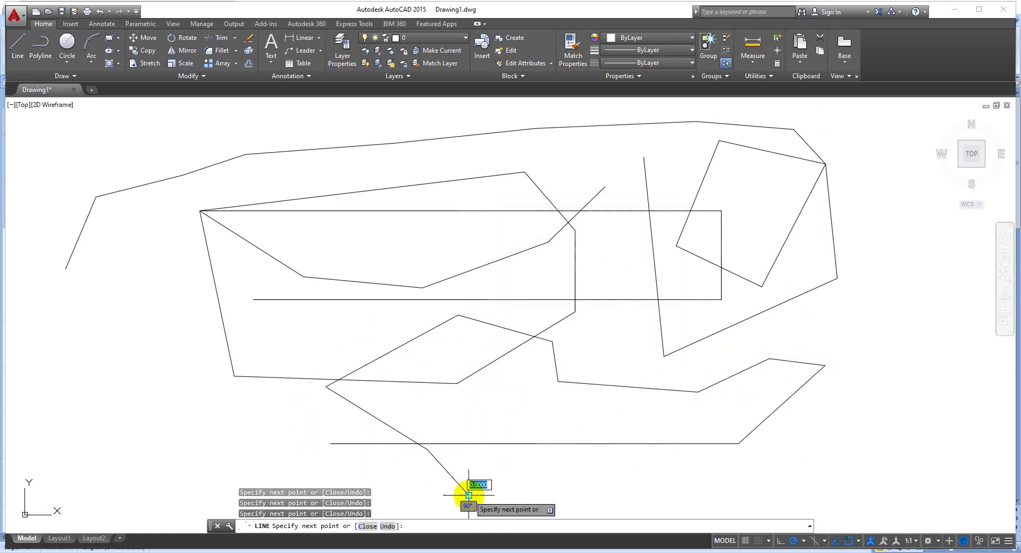
click(469, 495)
click(583, 480)
click(630, 479)
key(Return)
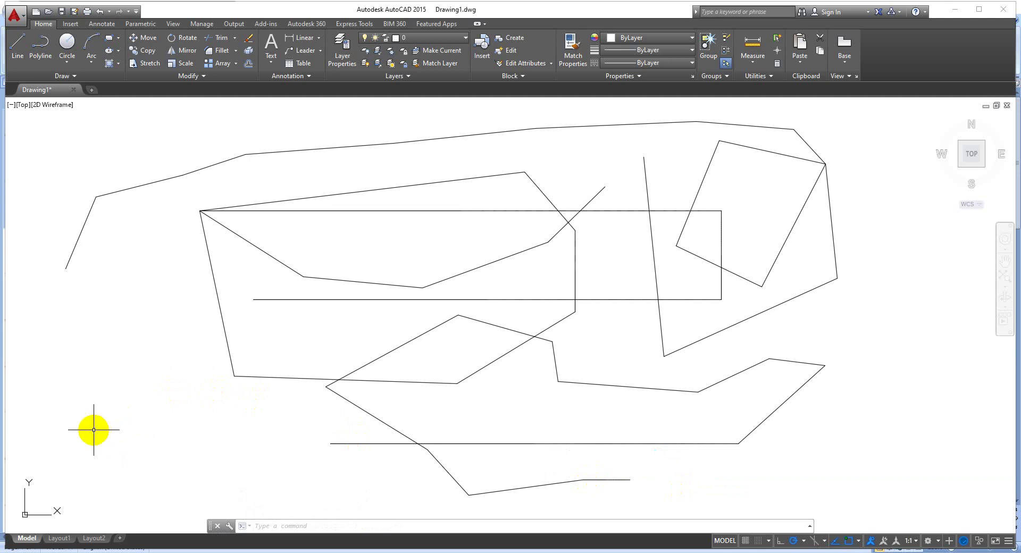
text(line)
key(Return)
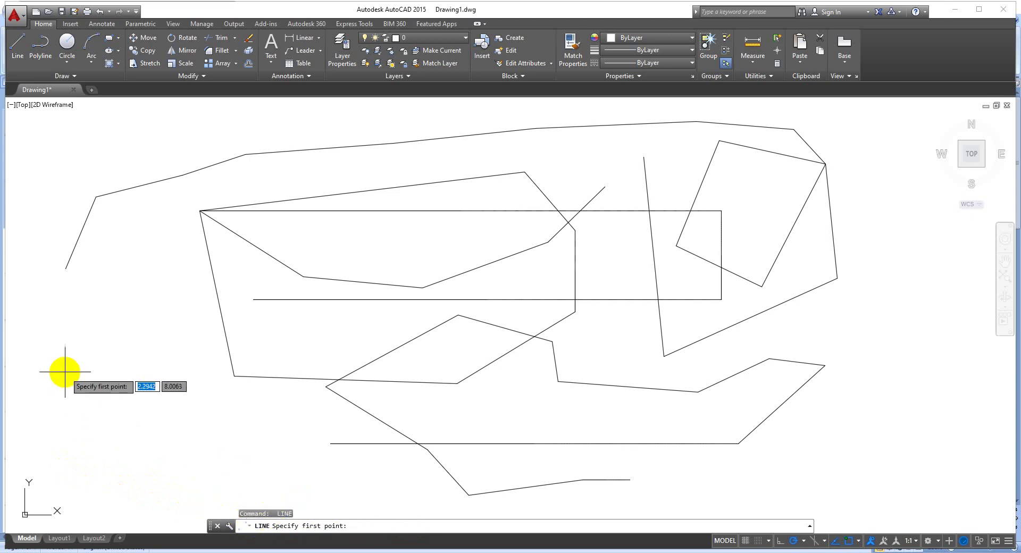
Draw a four-line rectangle in the lower-left corner, closing it with C.
click(60, 389)
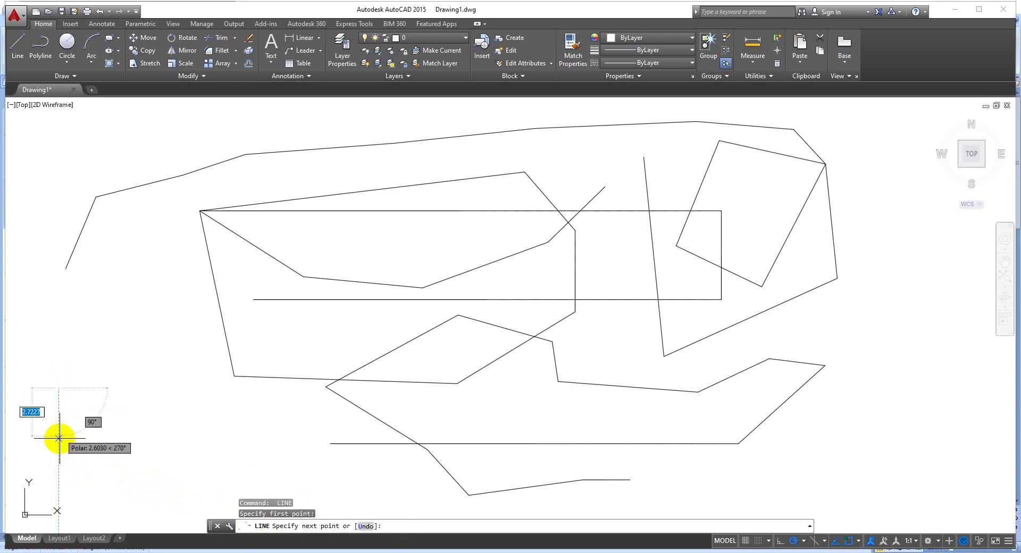
click(58, 474)
click(192, 473)
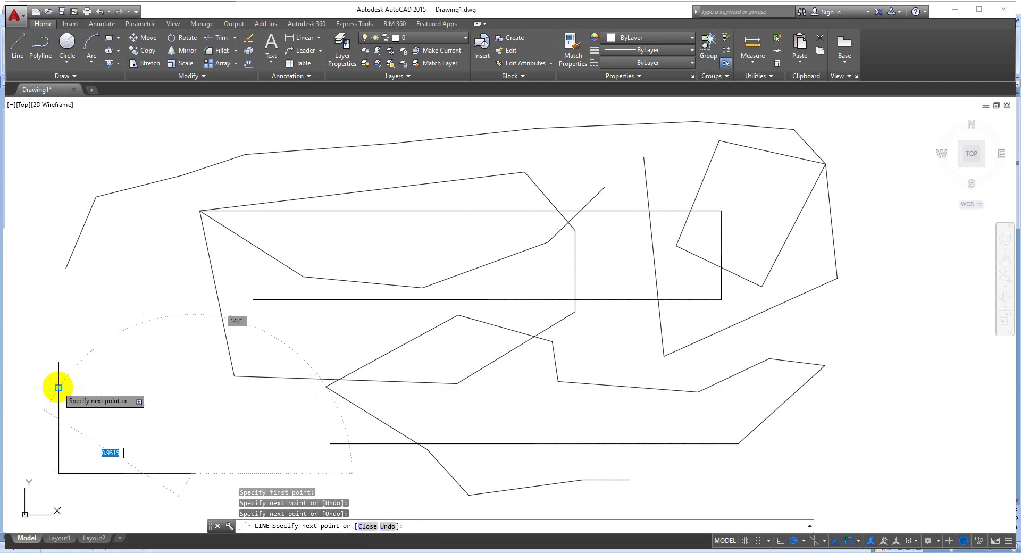
click(192, 388)
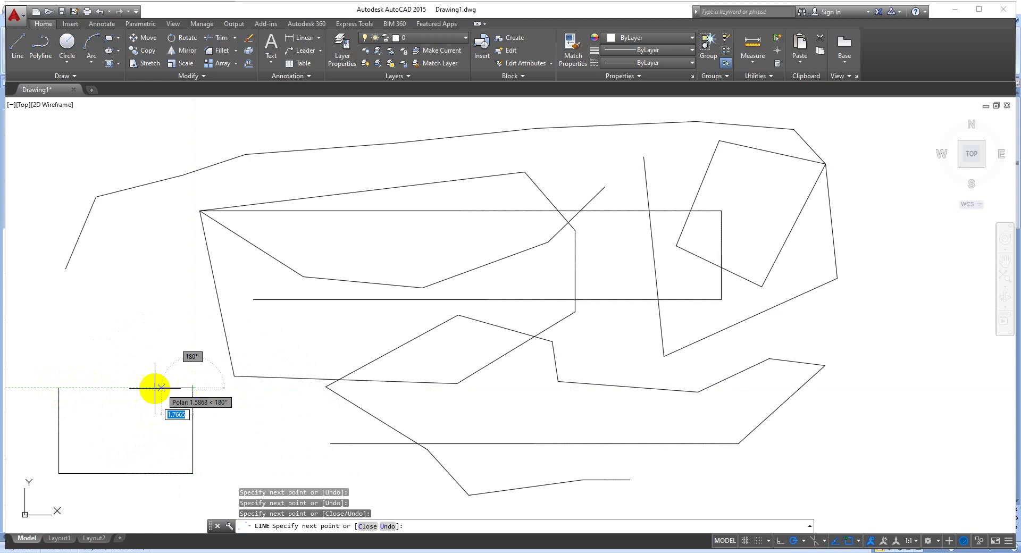
click(59, 388)
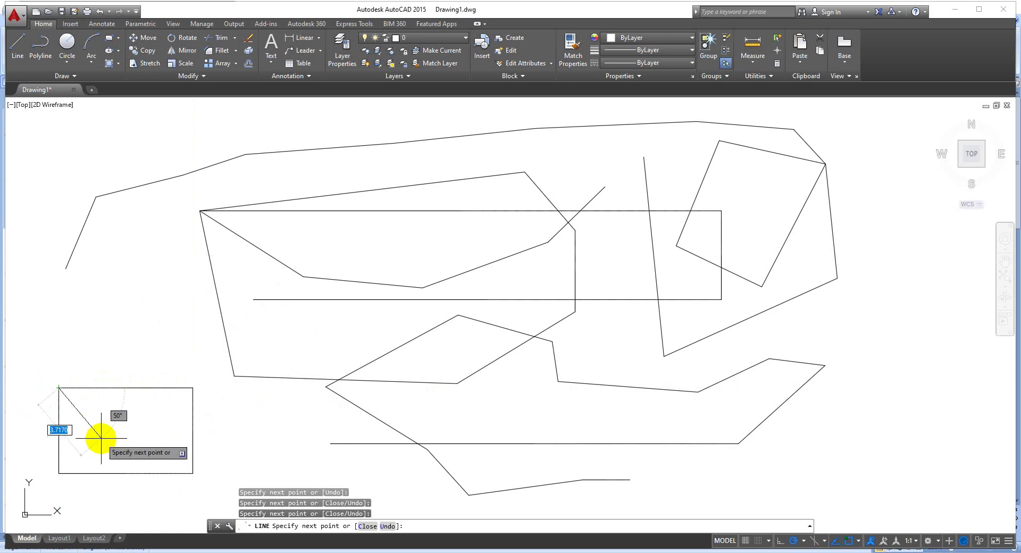
text(c)
key(Return)
text(e)
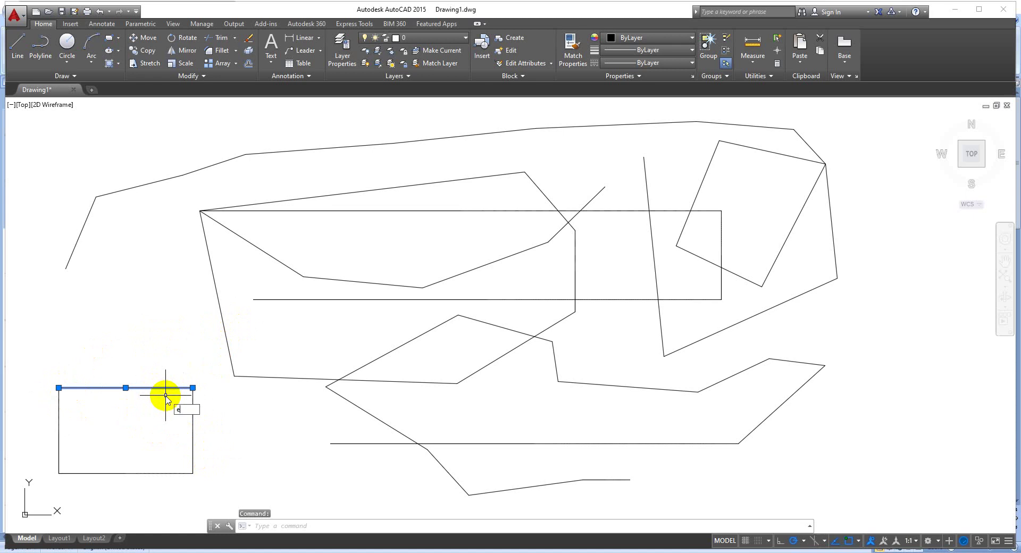
Delete the rectangle's top edge, then start a line at its top-right corner and cancel it.
key(Return)
text(l)
key(Return)
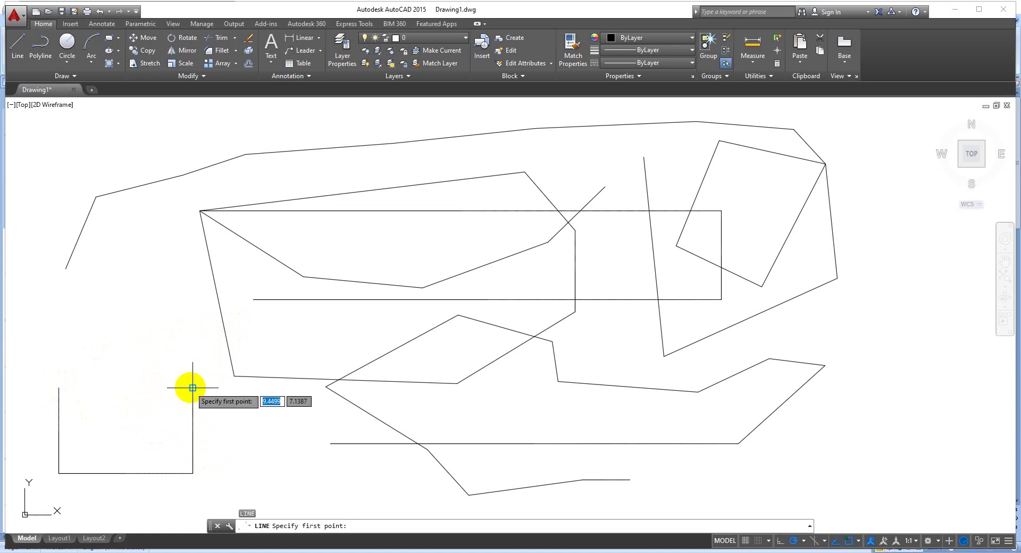
click(193, 388)
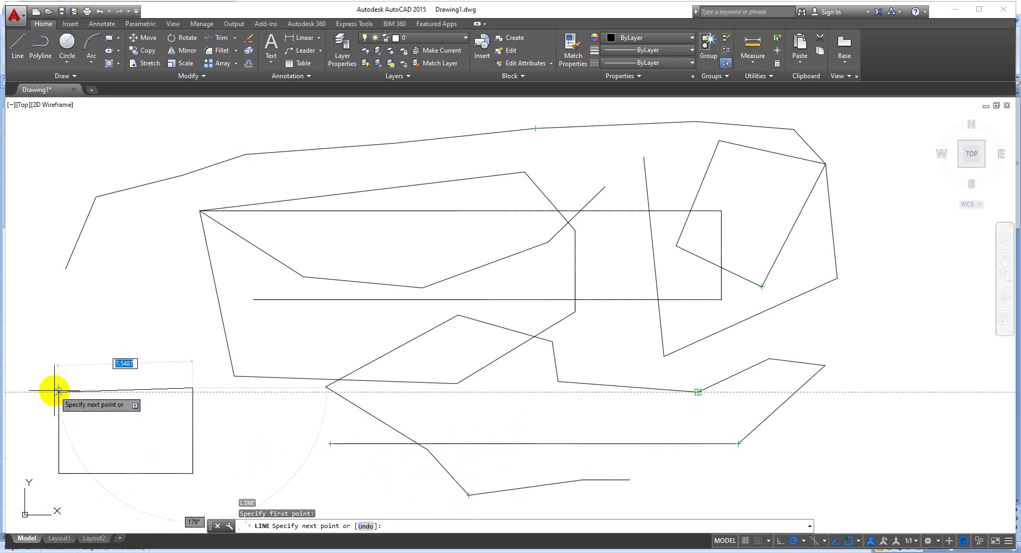
key(Escape)
text(OS)
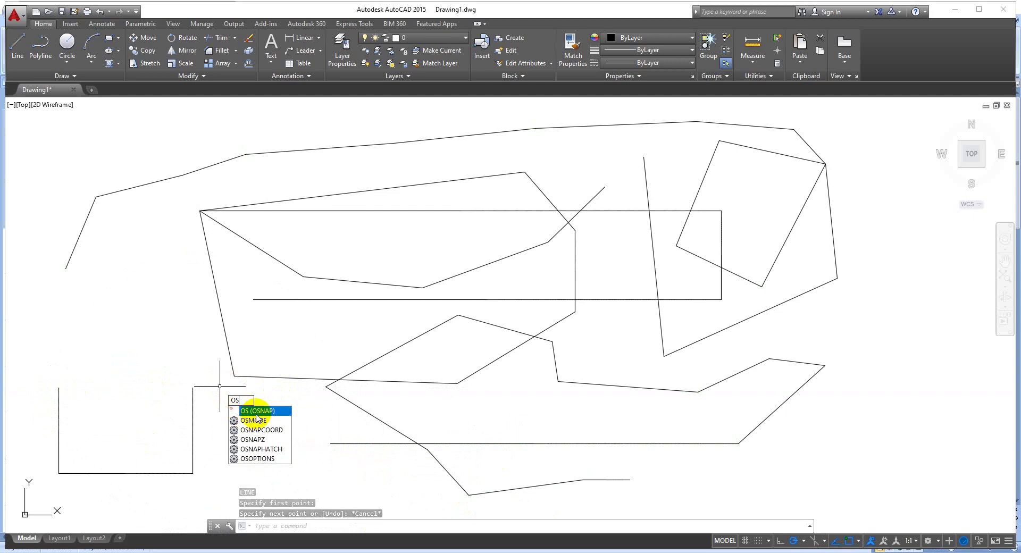
Turn on running object snaps in the Drafting Settings Object Snap tab.
key(Return)
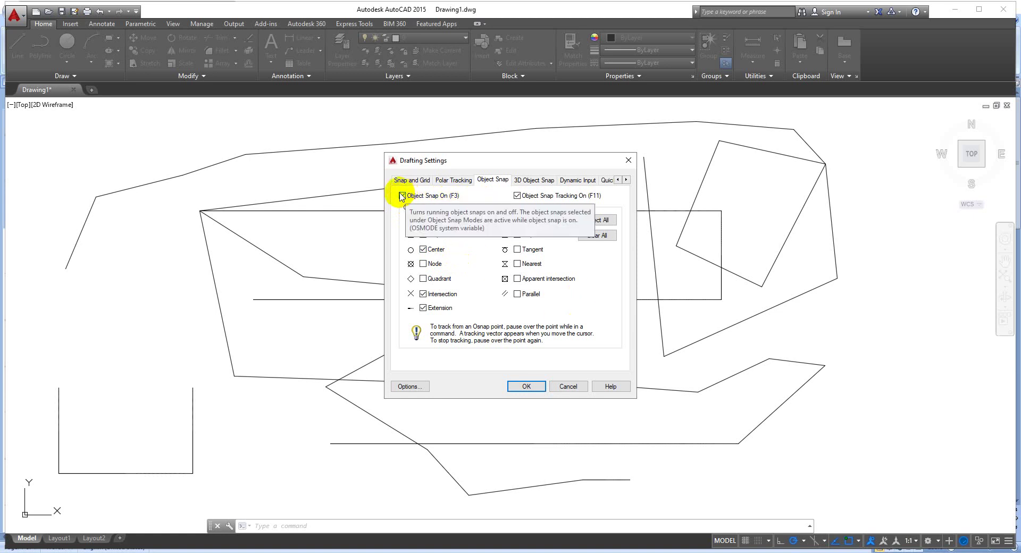
click(402, 196)
click(526, 386)
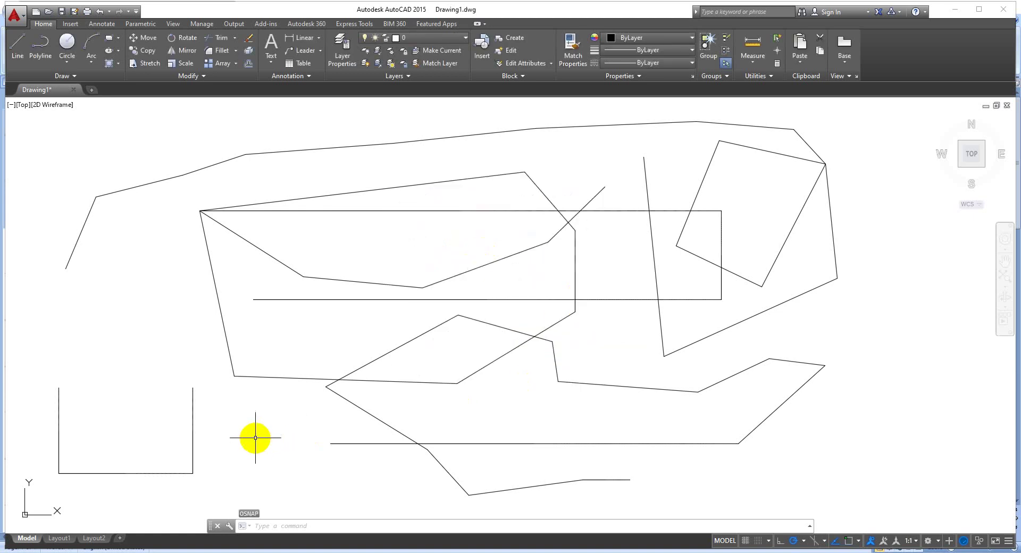
Start a line and cancel it, then reopen and confirm the object snap settings.
text(l)
key(Return)
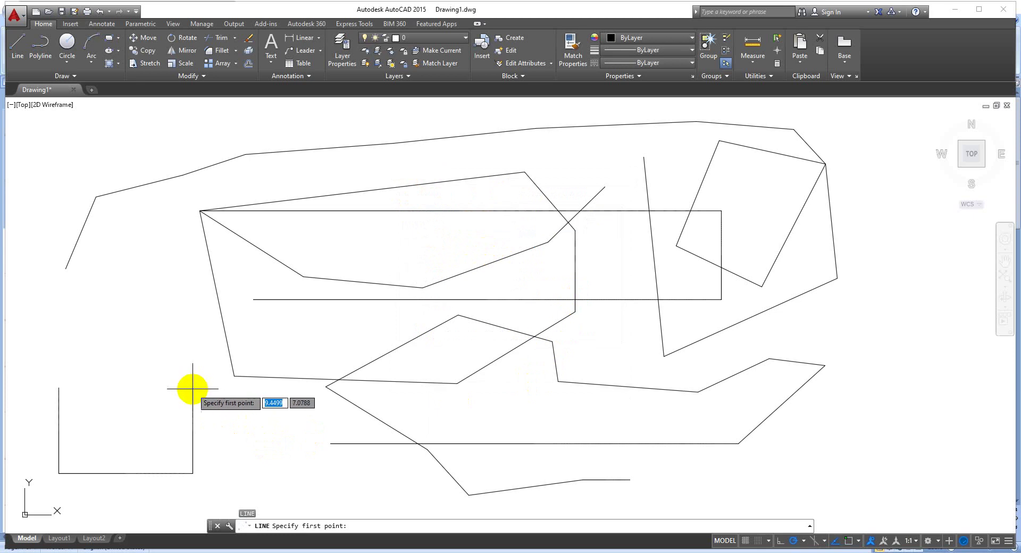
key(Escape)
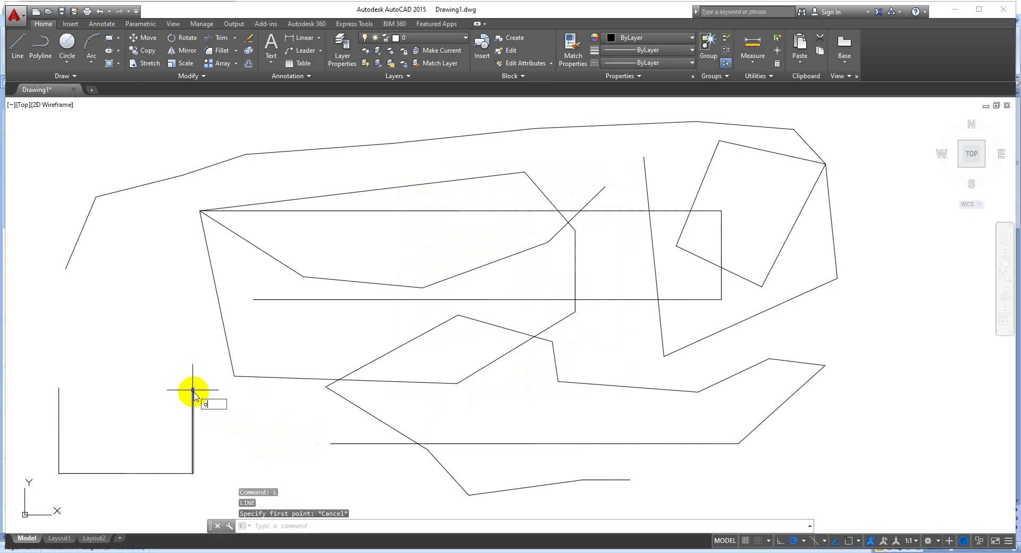
text(os)
key(Return)
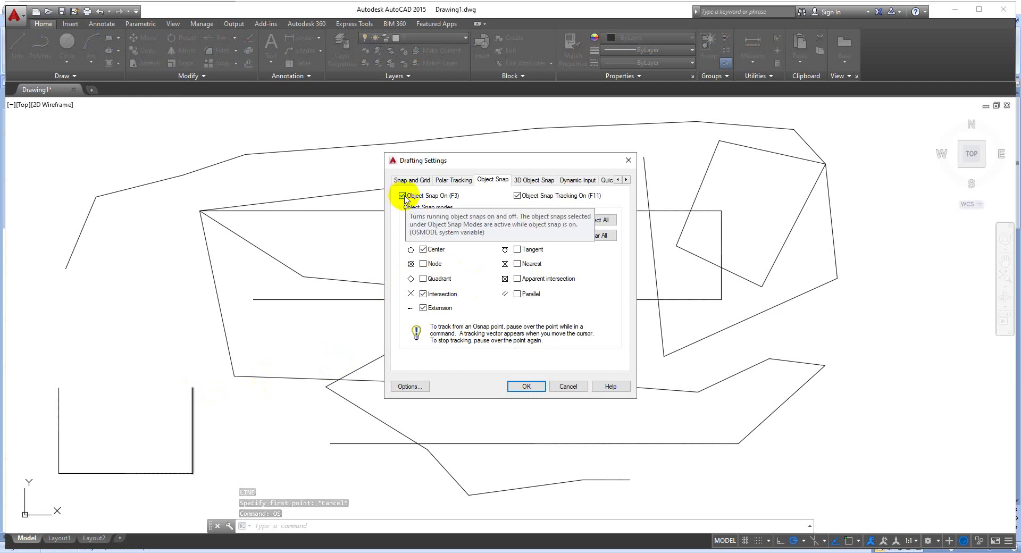
click(526, 387)
Draw a line chain from the big polygon's lower-left corner through existing vertices to the top-left polyline.
key(Return)
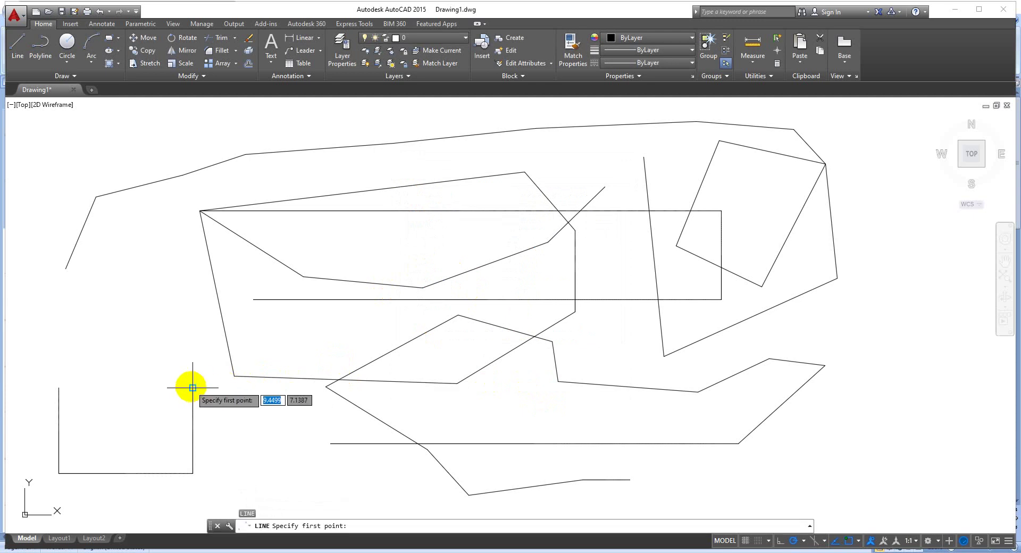
click(233, 377)
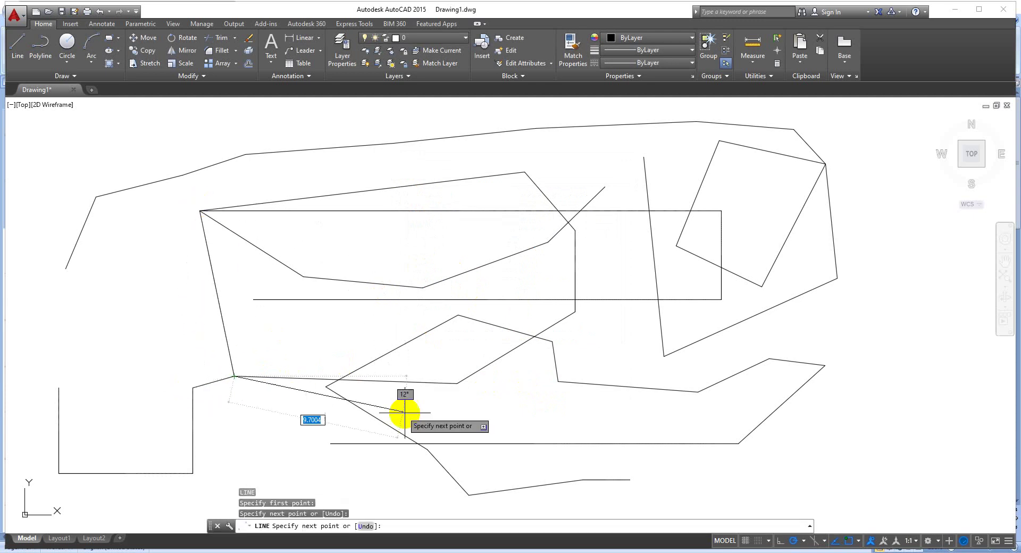
click(469, 495)
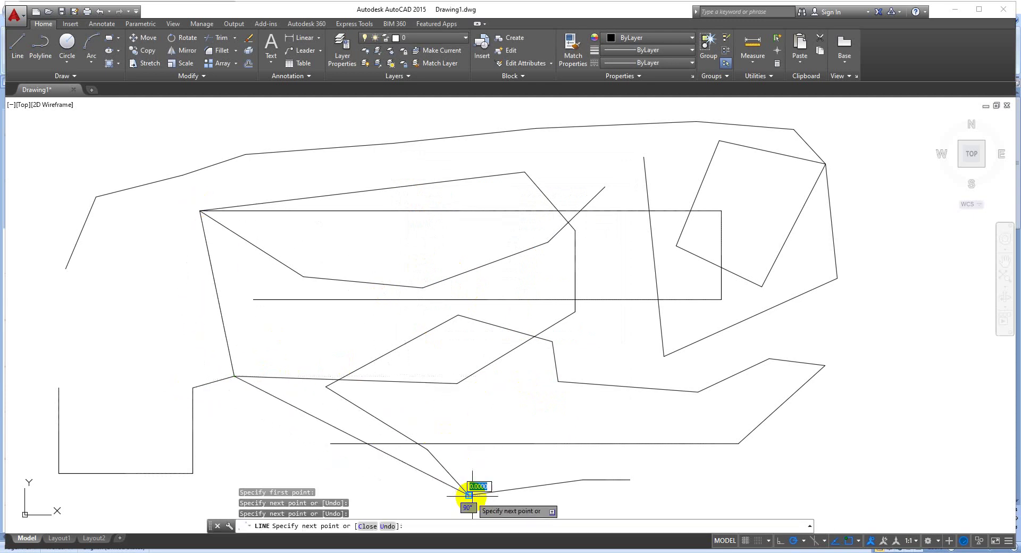
click(557, 381)
click(665, 356)
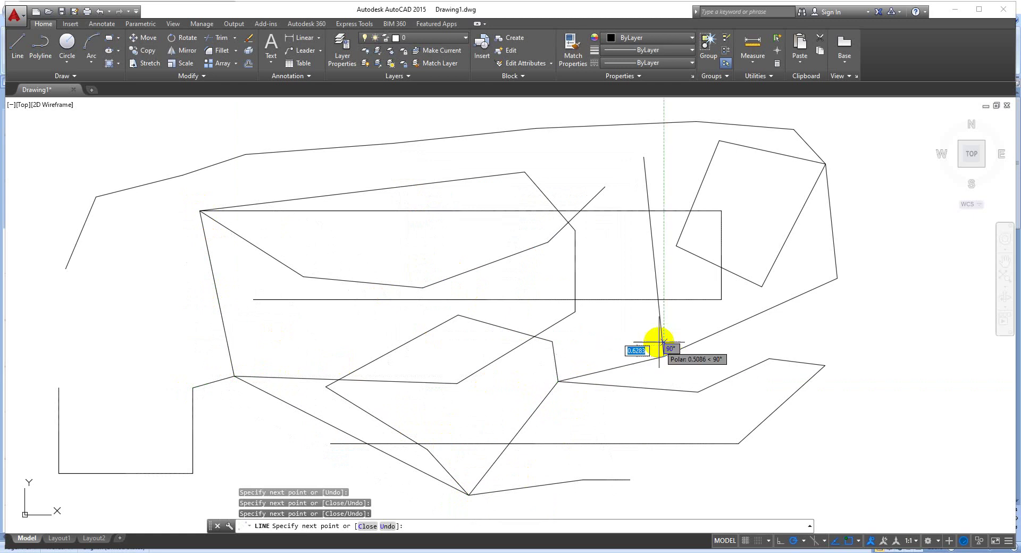
click(676, 246)
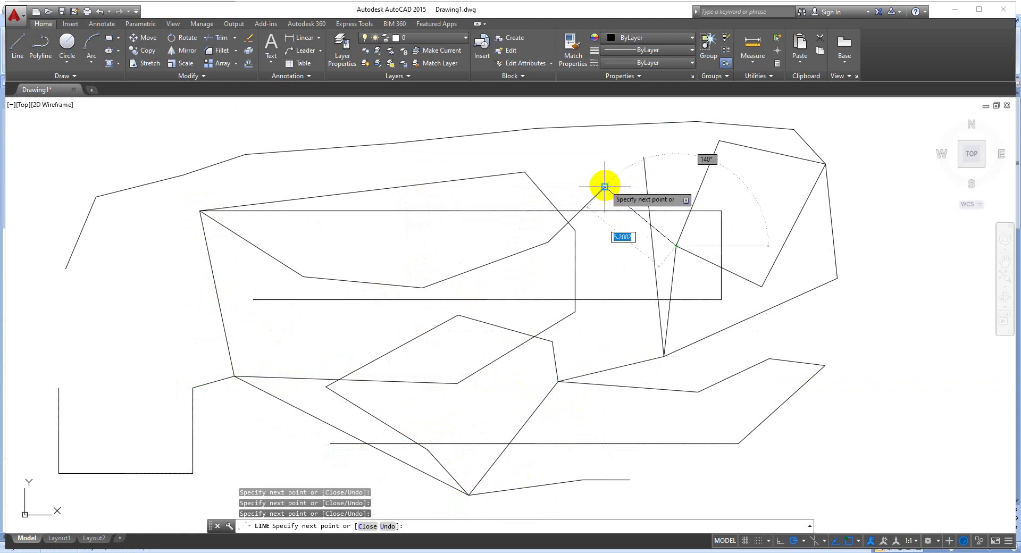
click(605, 188)
click(525, 172)
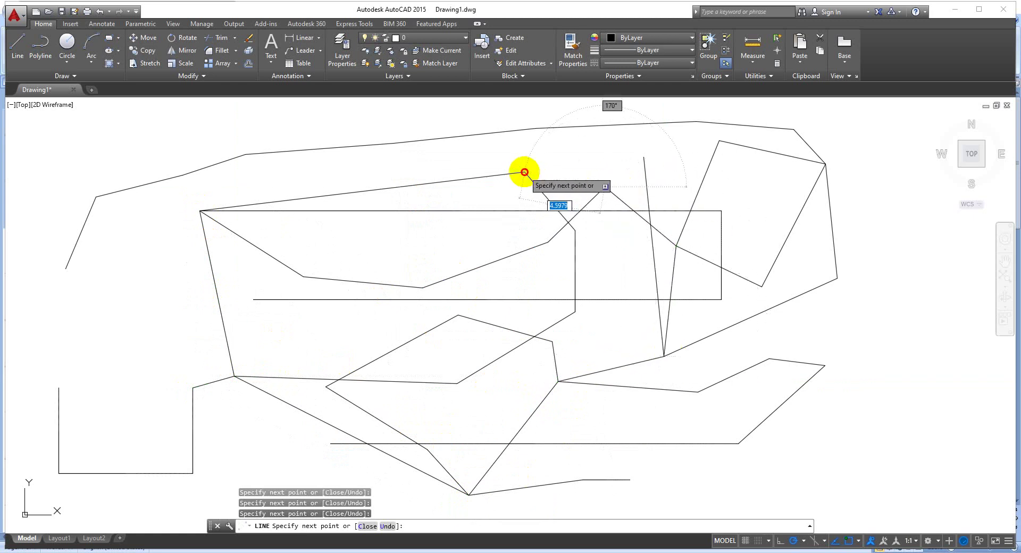
click(97, 197)
key(Return)
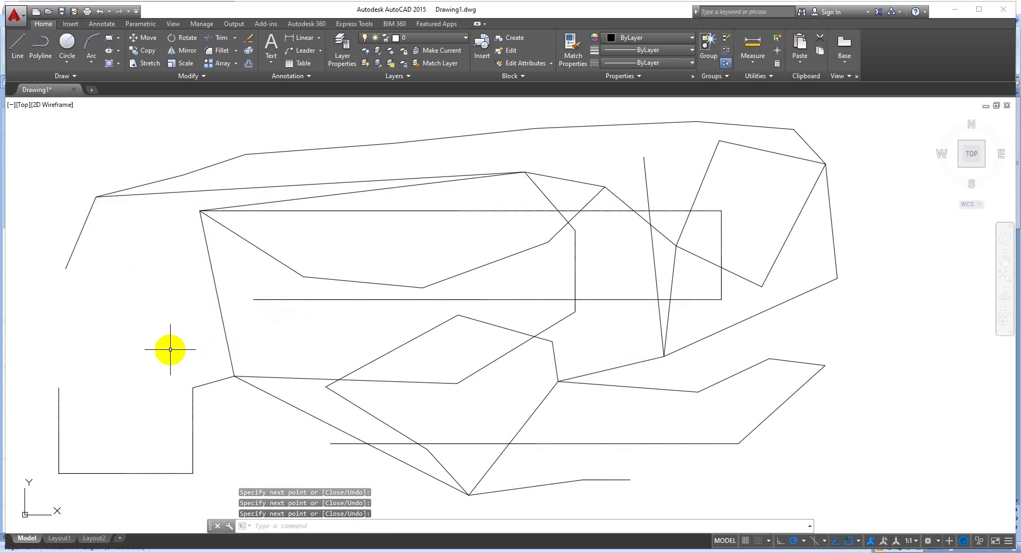
text(os)
Open and close the object snap settings, then start and cancel a line.
key(Return)
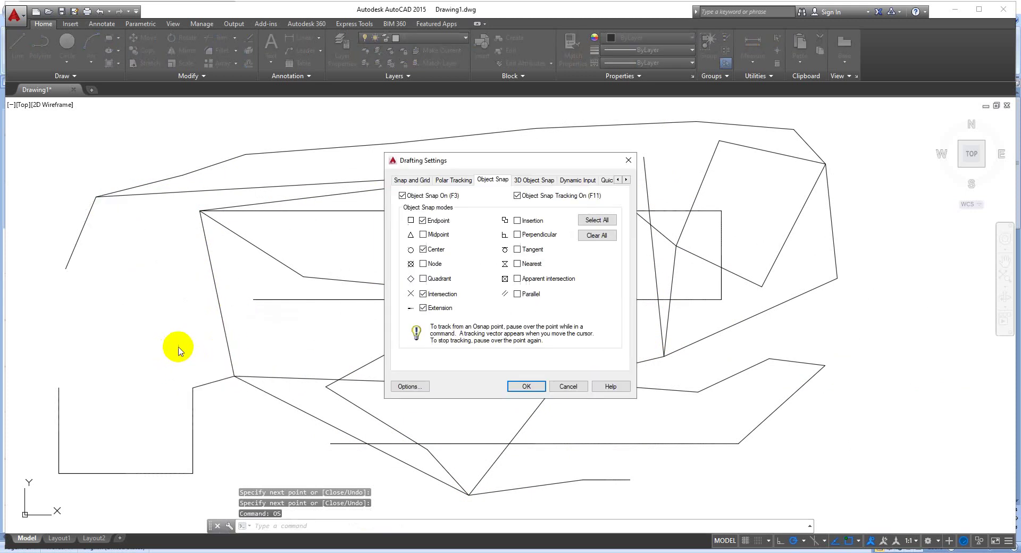
click(532, 388)
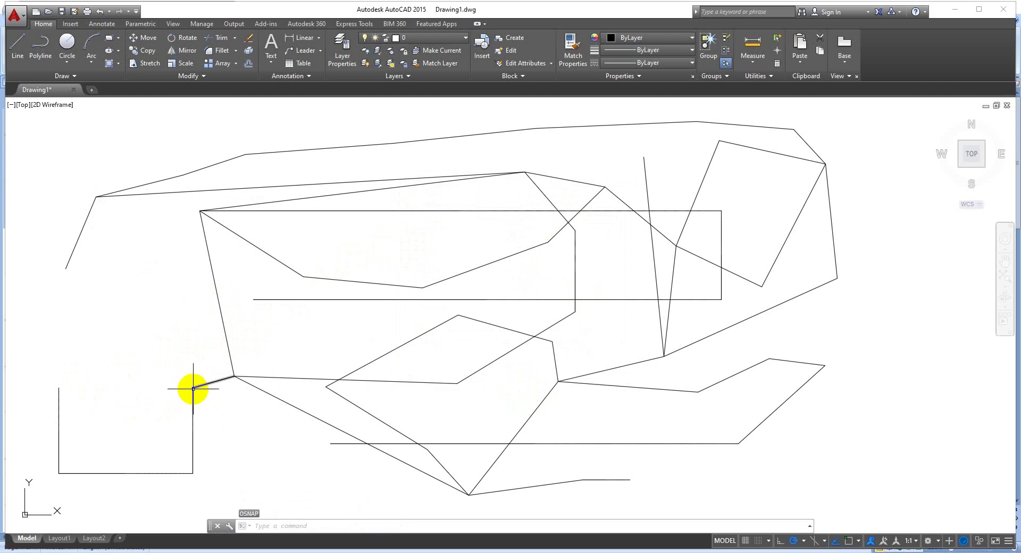
key(Return)
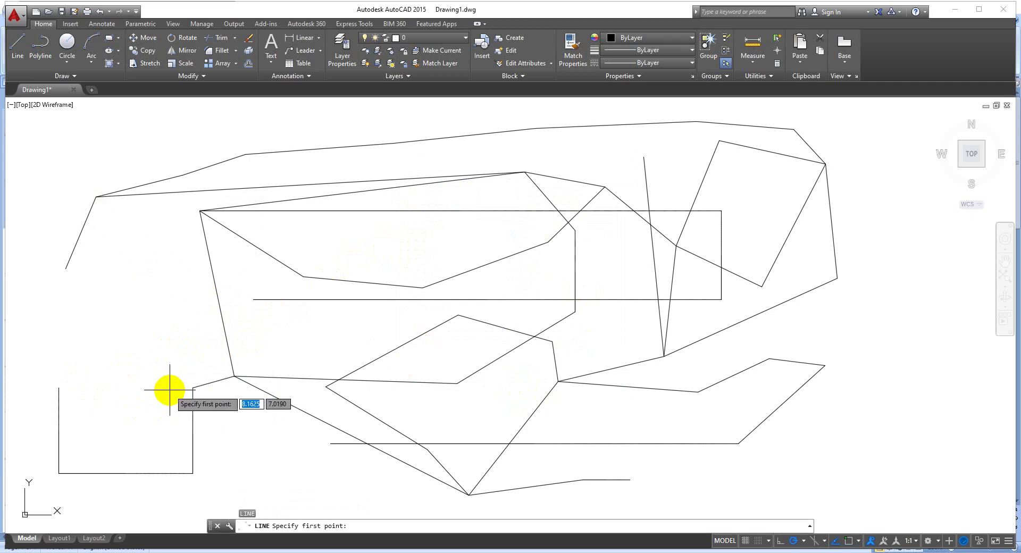
key(Escape)
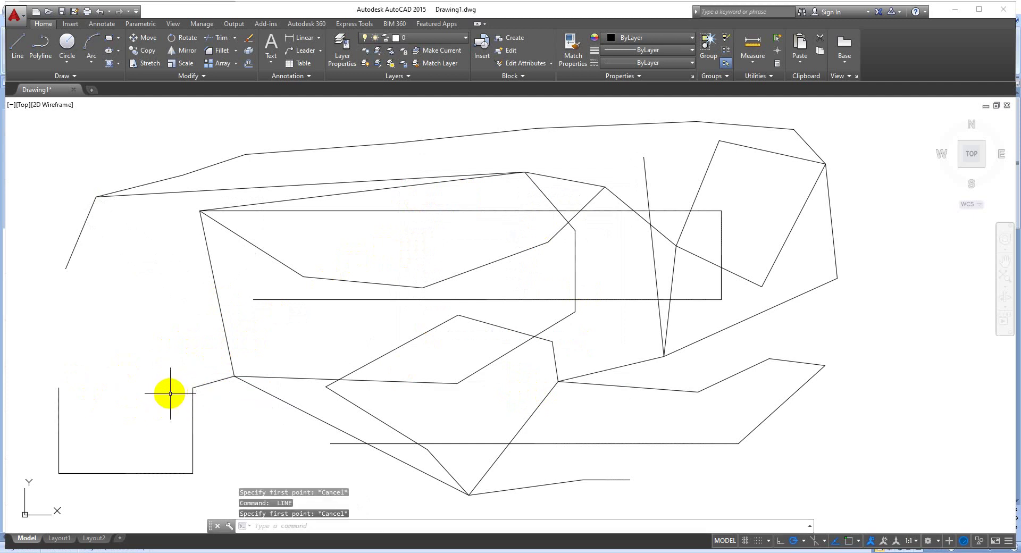
Draw a line chain from the U-shape's corner via the top-left polygon, the box, and up to the horizontal line.
text(l)
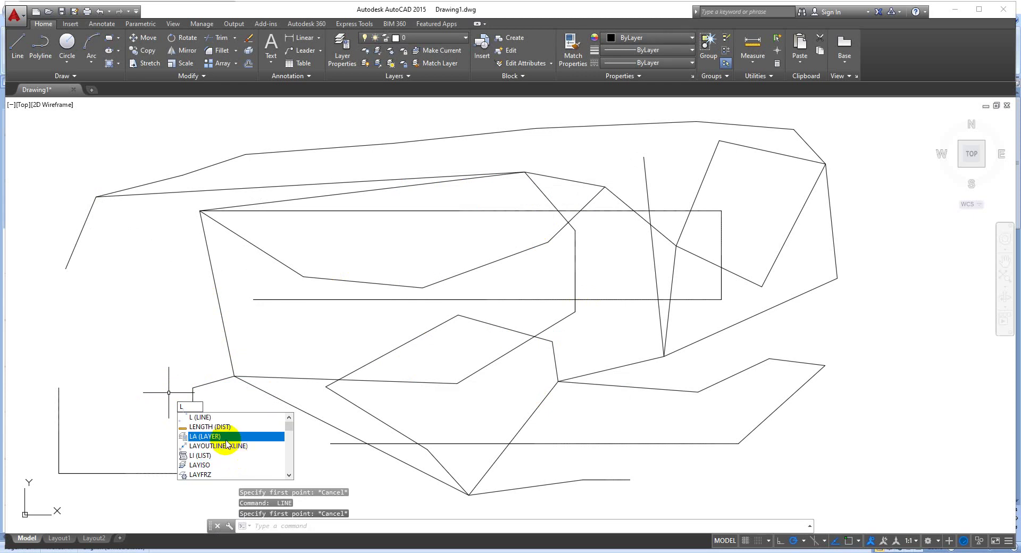
click(223, 416)
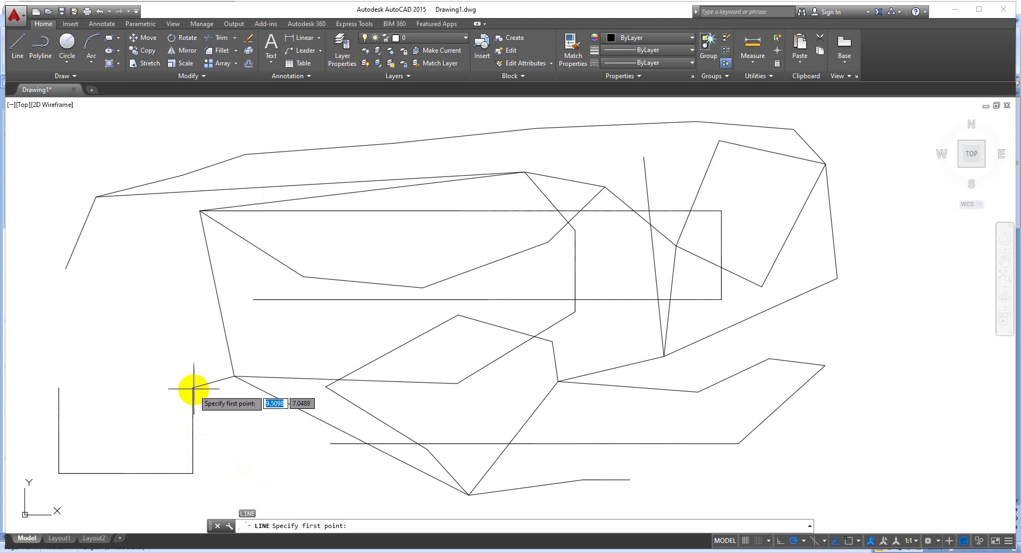
click(192, 388)
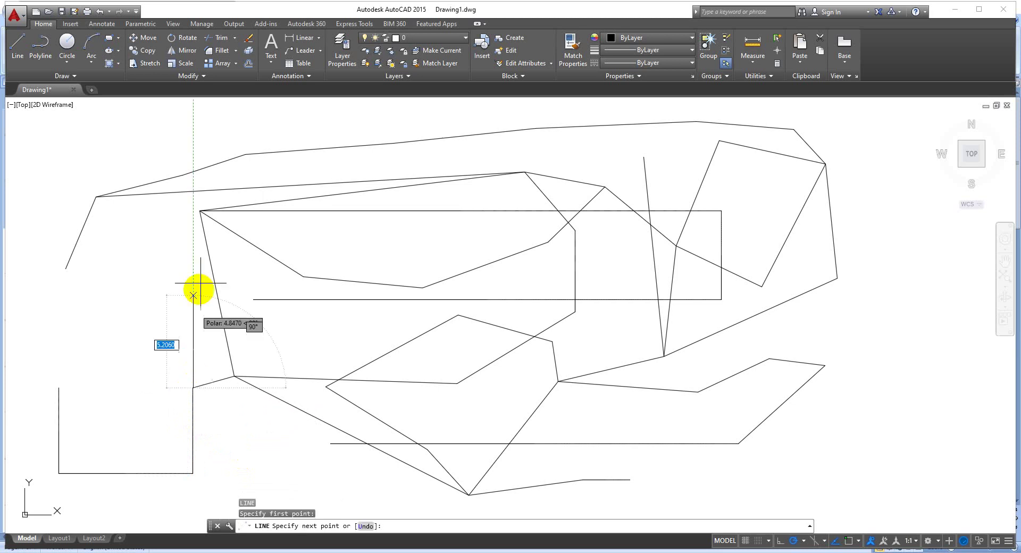
click(200, 211)
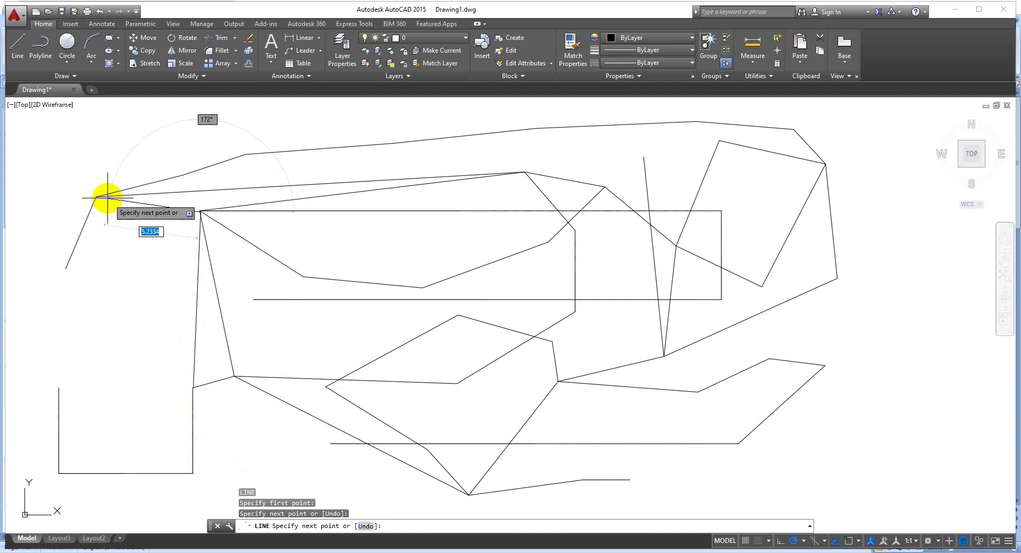
click(96, 197)
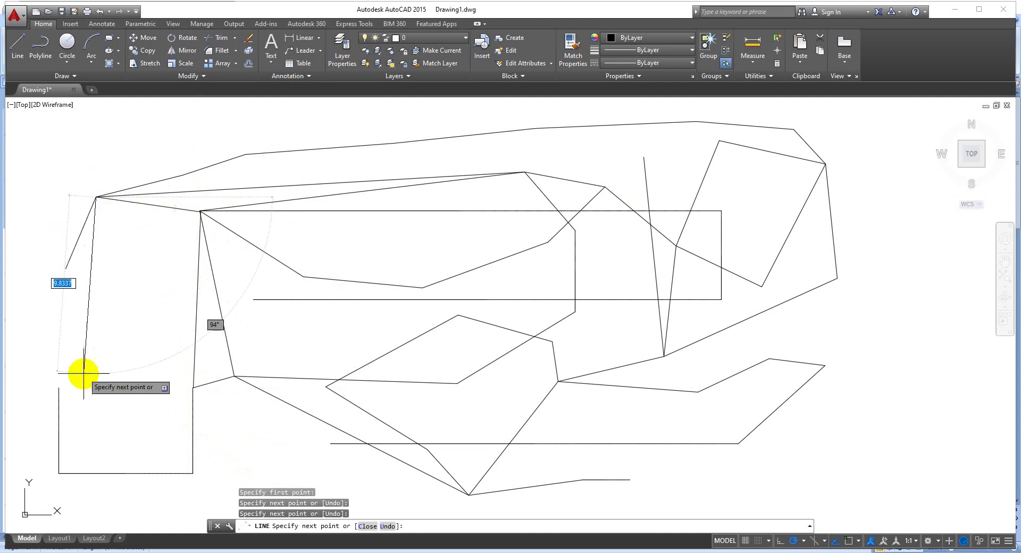
click(59, 389)
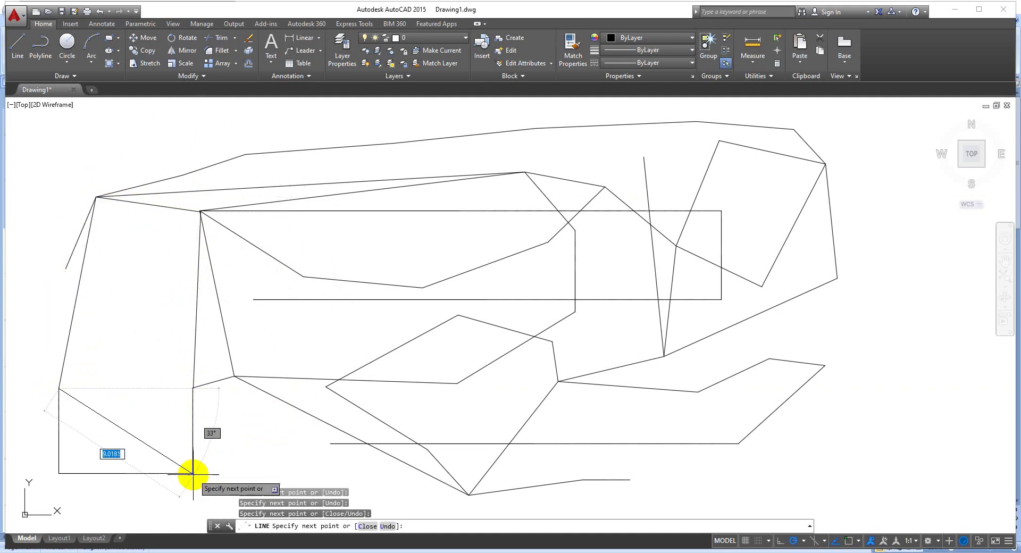
click(192, 475)
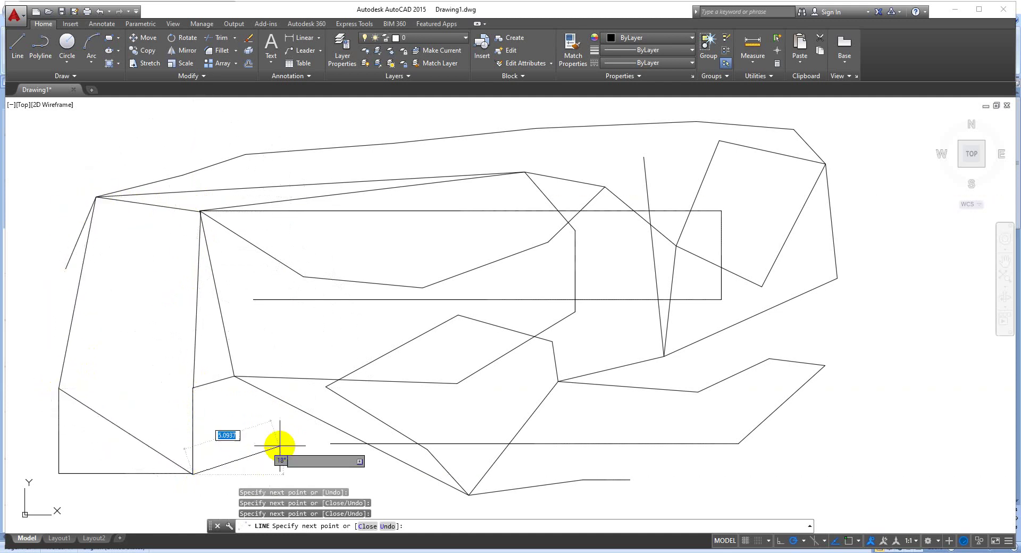
click(330, 445)
click(301, 301)
key(Return)
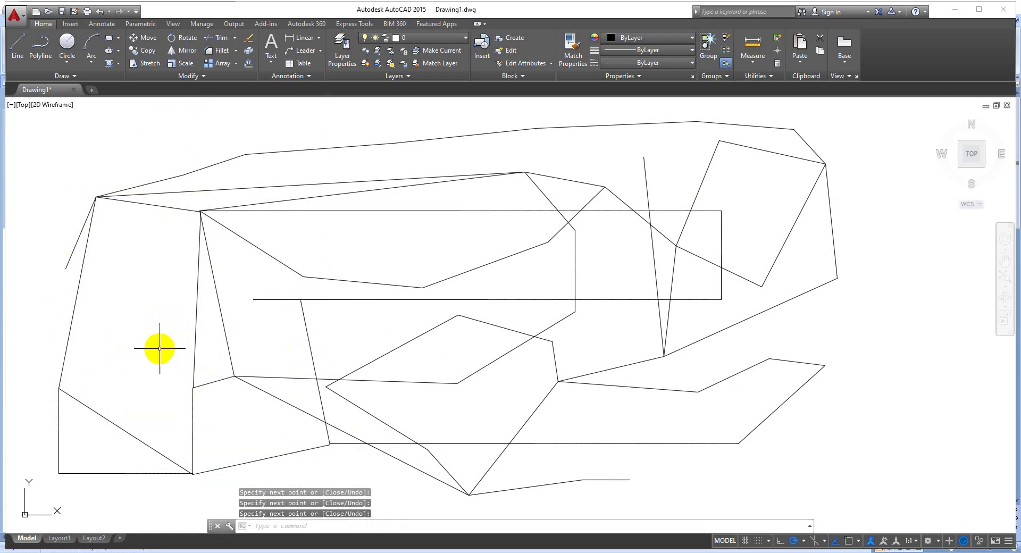
Reopen the object snap settings.
right_click(281, 305)
text(ó)
key(Return)
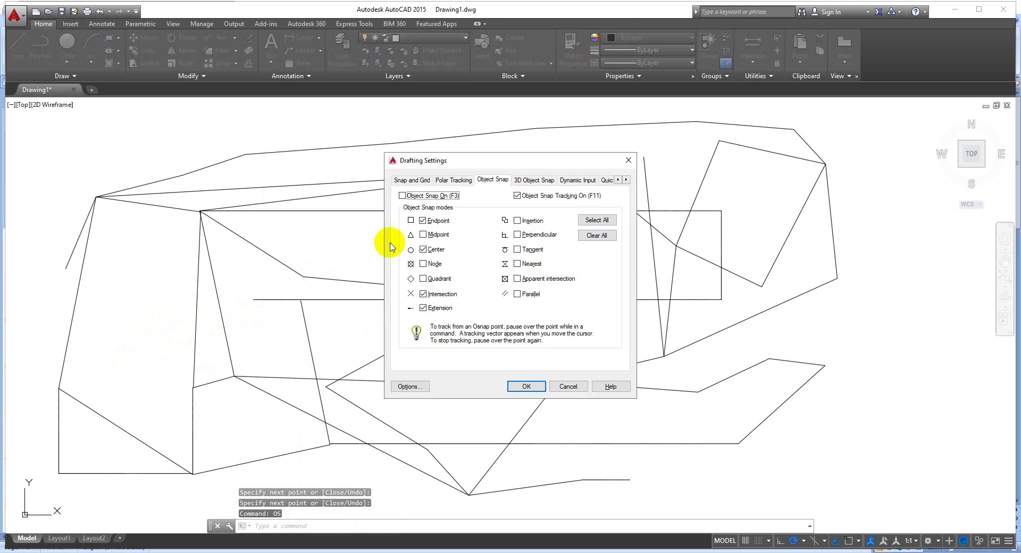
Check Object Snap On and confirm the Drafting Settings with OK.
click(403, 196)
click(527, 385)
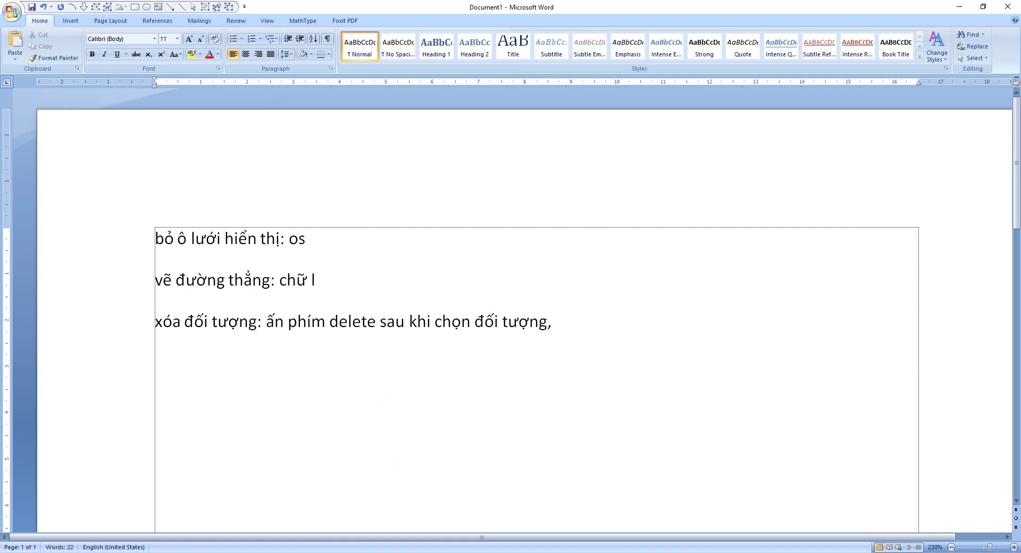
Switch from Word back to the AutoCAD drawing.
key(alt+Tab)
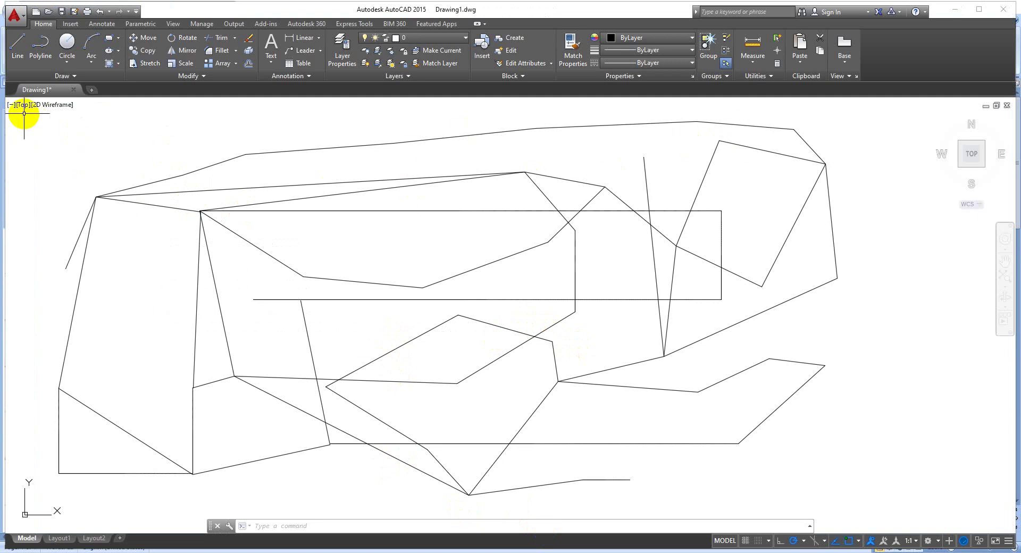
mouse_move(17, 112)
mouse_down()
mouse_move(573, 428)
mouse_move(898, 147)
mouse_move(895, 125)
mouse_up()
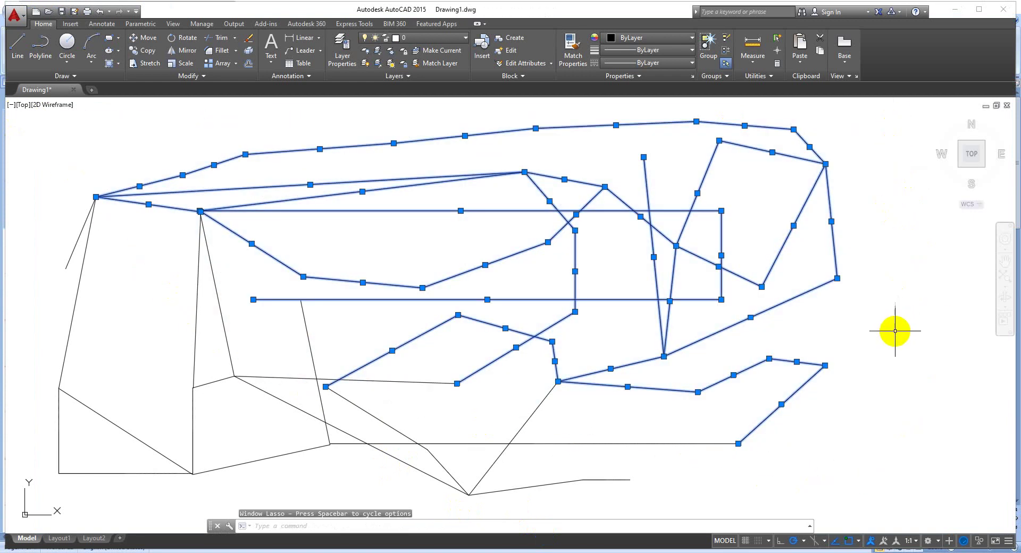
key(Escape)
key(Escape)
key(Escape)
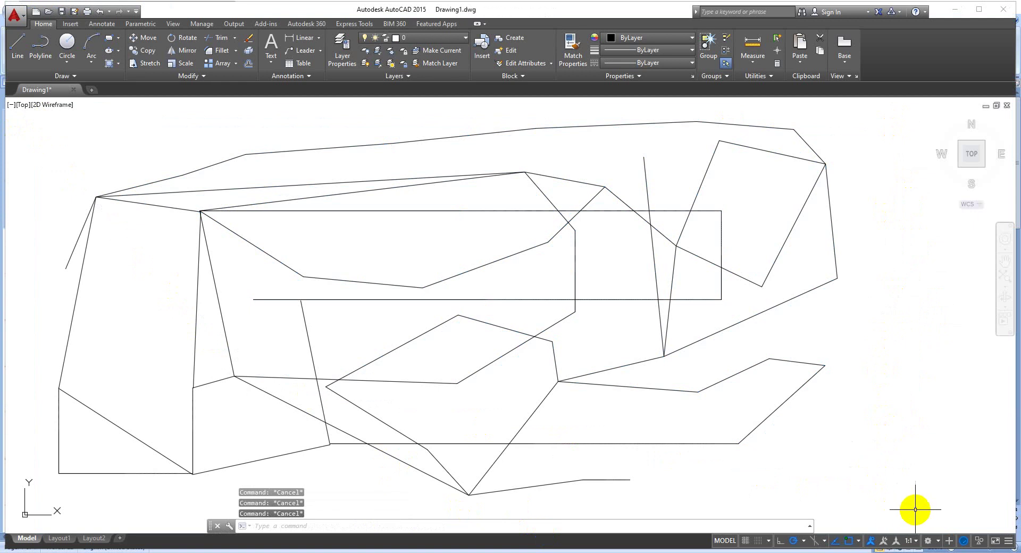
mouse_move(919, 513)
mouse_down()
mouse_move(805, 141)
mouse_move(883, 128)
mouse_move(250, 474)
mouse_up()
click(902, 162)
key(Escape)
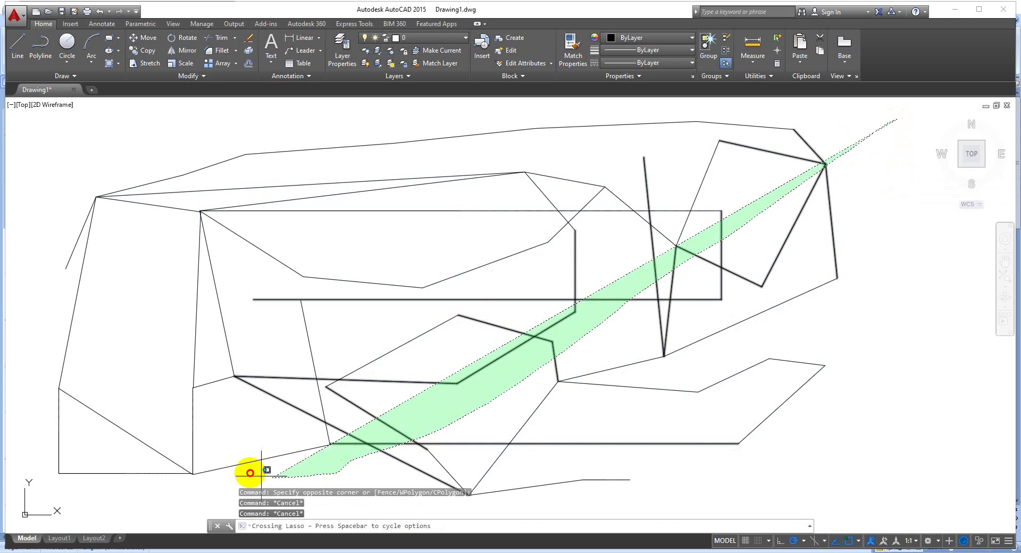
key(Escape)
key(Escape)
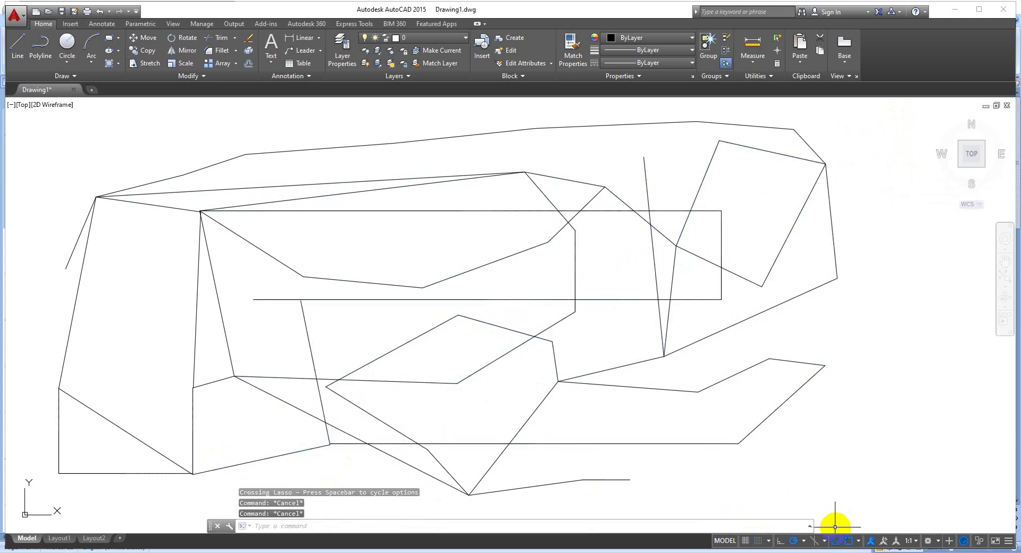
mouse_move(790, 513)
mouse_down()
mouse_move(184, 353)
mouse_move(877, 141)
mouse_move(905, 269)
mouse_up()
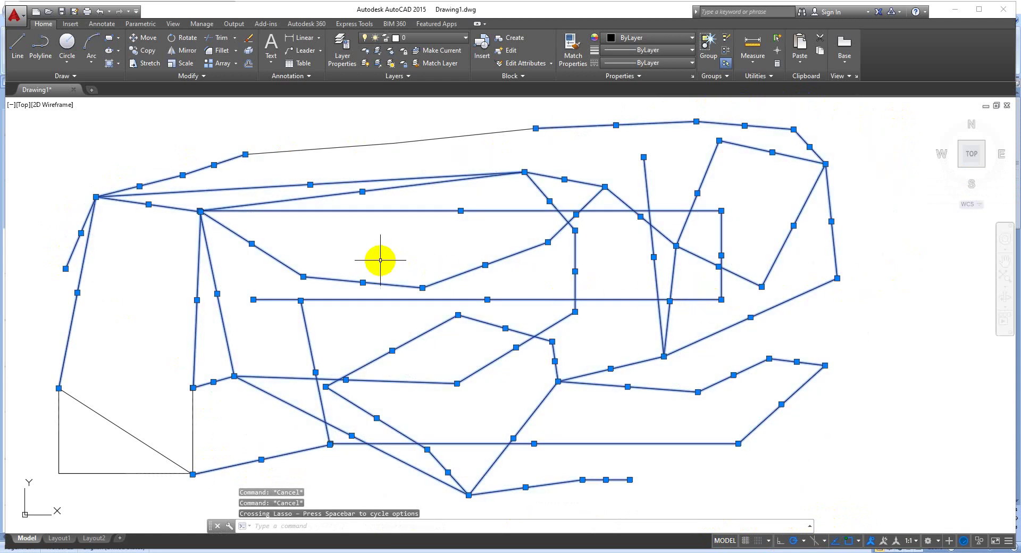
key(Delete)
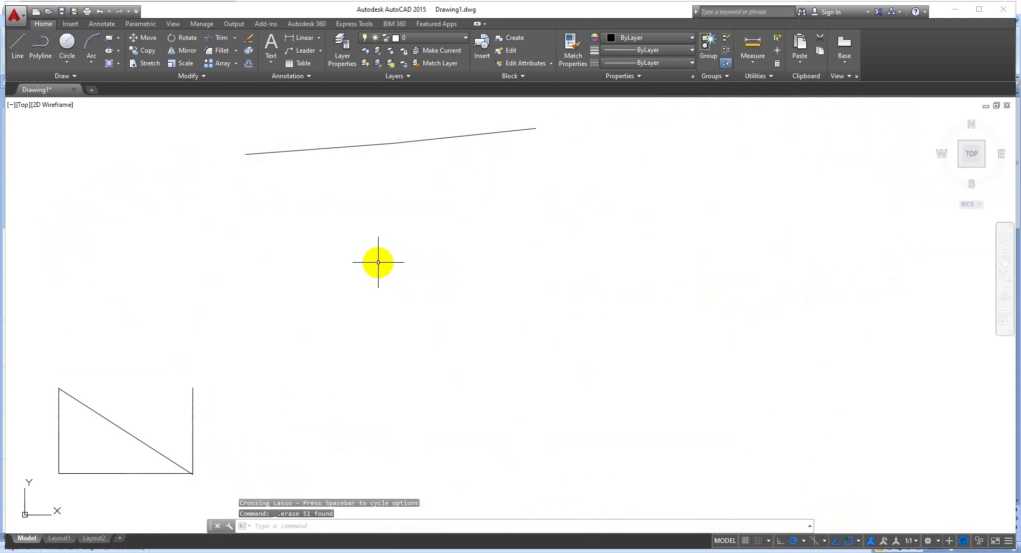
key(ctrl+z)
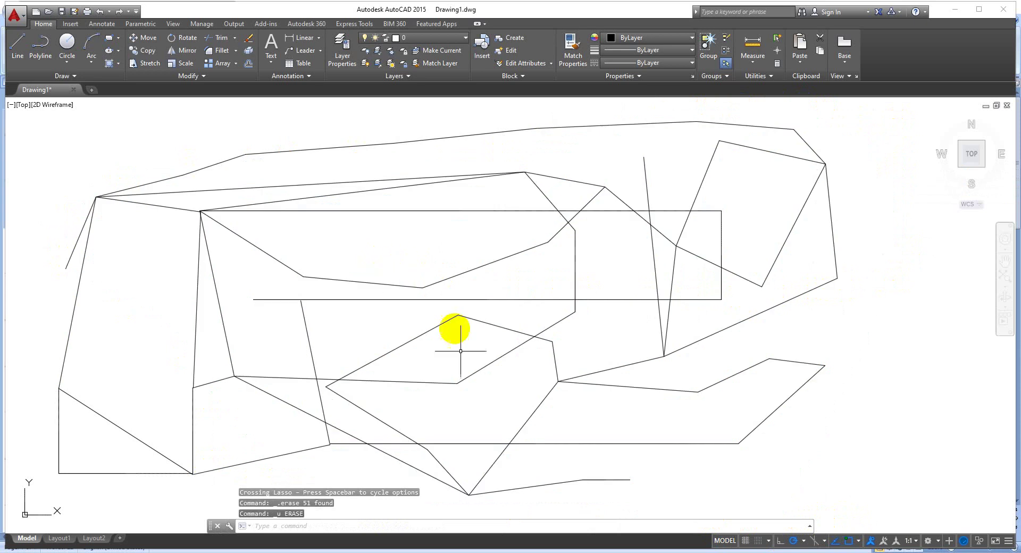
click(32, 173)
click(123, 210)
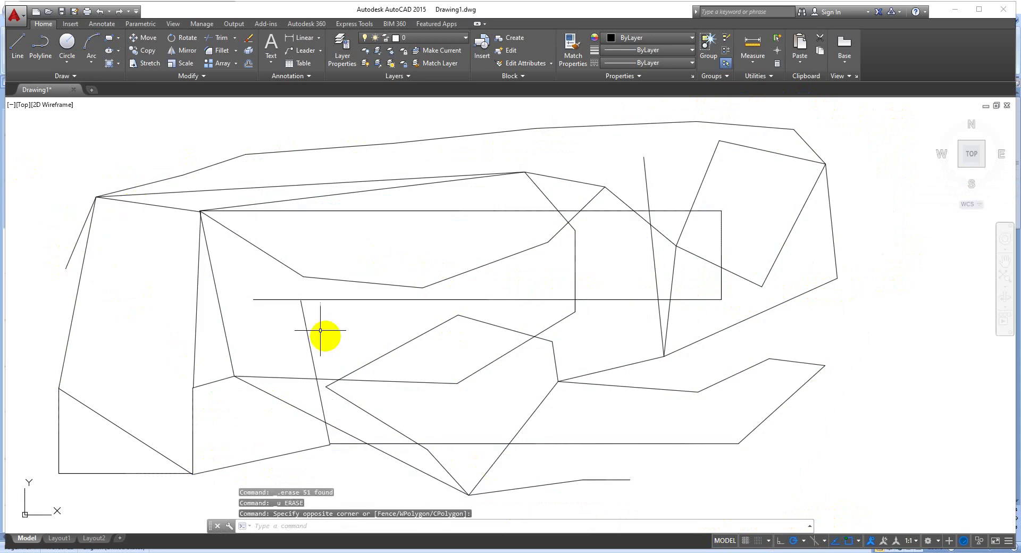
mouse_move(232, 274)
mouse_down()
mouse_move(621, 465)
mouse_move(874, 204)
mouse_move(714, 511)
mouse_move(262, 474)
mouse_move(27, 298)
mouse_move(210, 186)
mouse_up()
key(Delete)
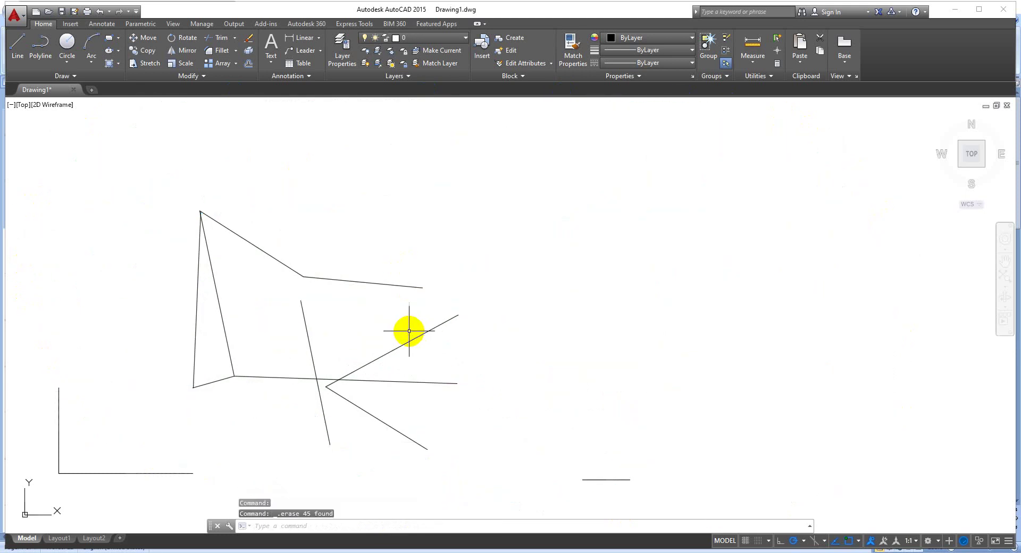
key(ctrl+z)
key(Escape)
key(Escape)
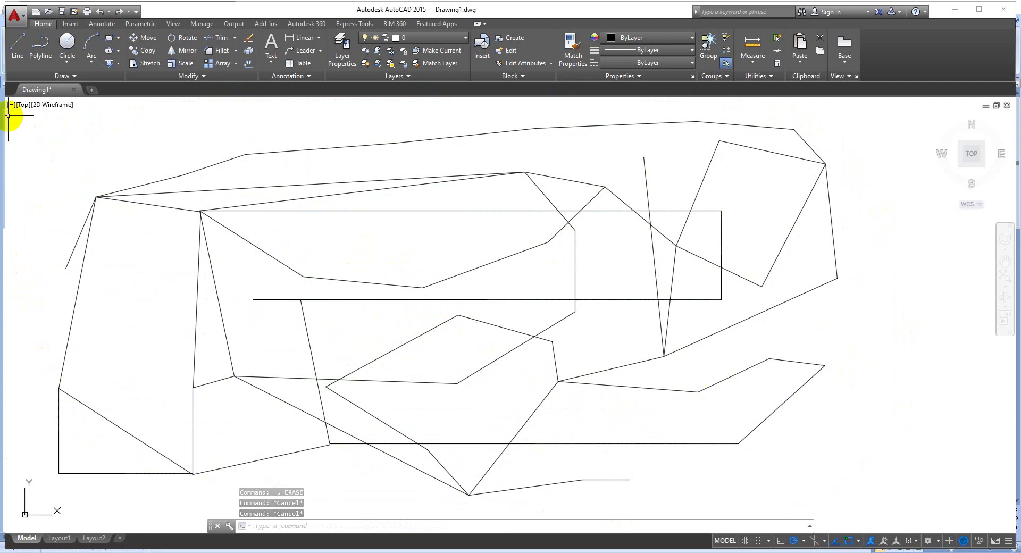
mouse_move(16, 126)
mouse_down()
mouse_move(776, 390)
mouse_move(890, 227)
mouse_up()
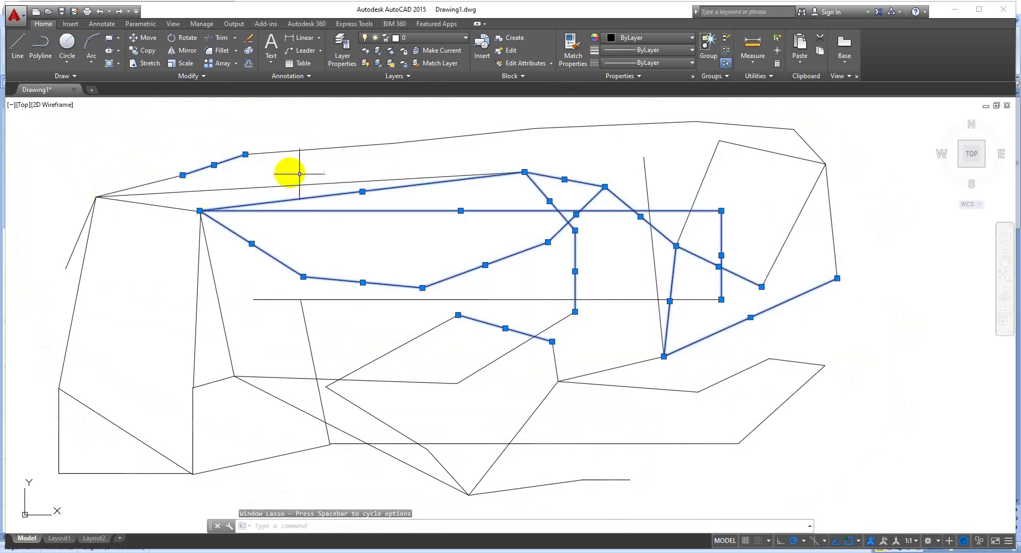
key(Escape)
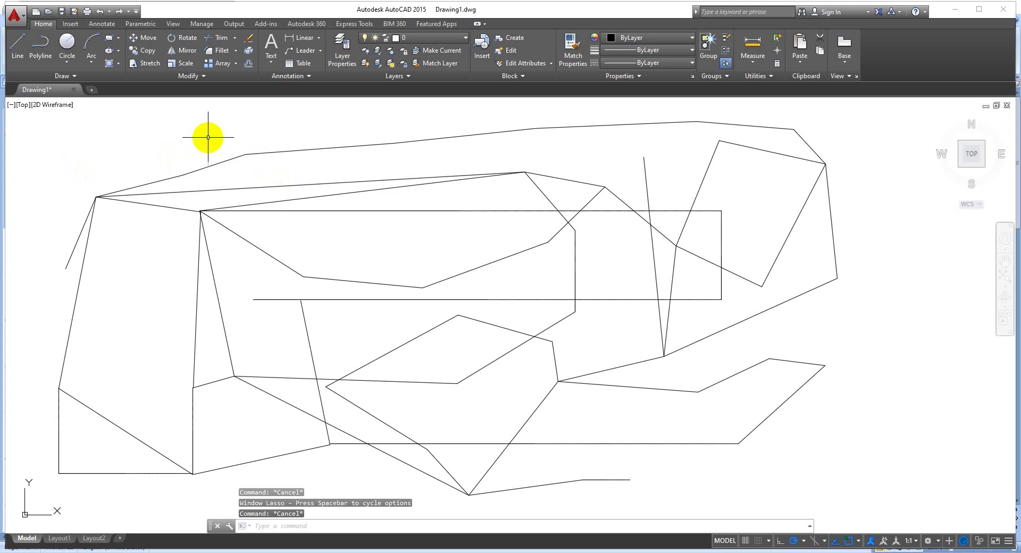
drag(53, 128, 569, 119)
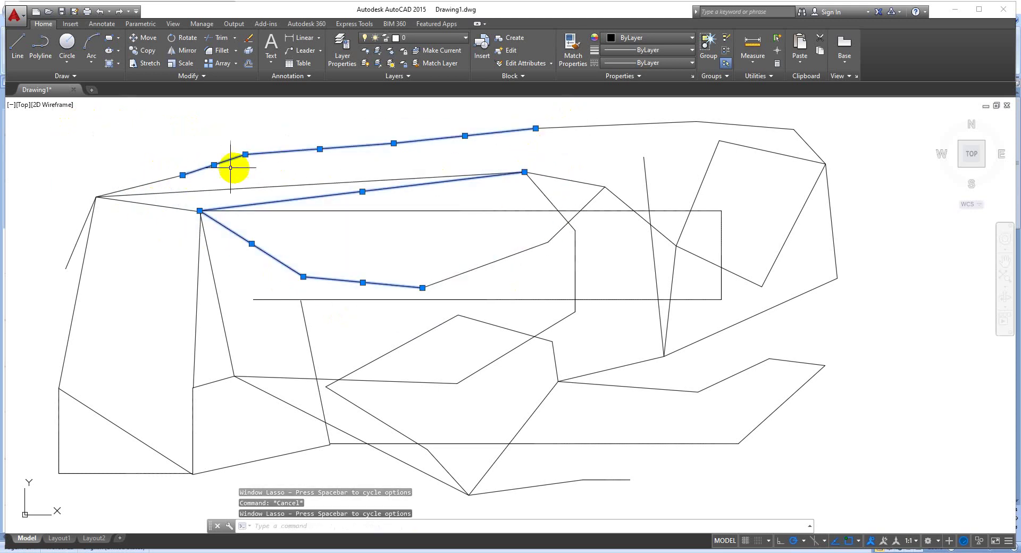
key(Escape)
key(Escape)
key(Escape)
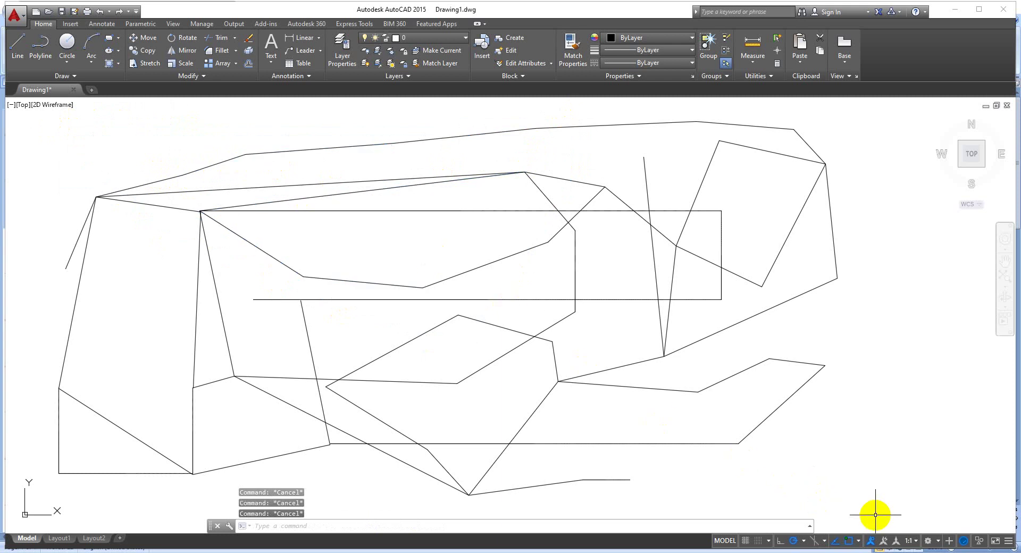
mouse_move(904, 517)
mouse_down()
mouse_move(530, 131)
mouse_move(589, 98)
mouse_move(684, 95)
mouse_move(805, 144)
mouse_move(875, 157)
mouse_move(199, 141)
mouse_move(178, 109)
mouse_move(521, 101)
mouse_move(828, 142)
mouse_move(814, 148)
mouse_up()
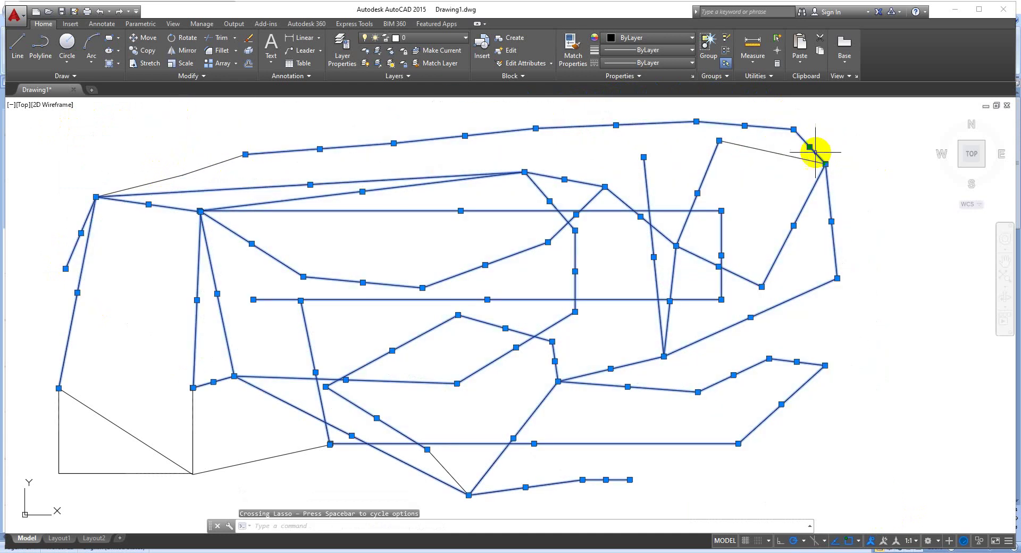
key(Escape)
key(Escape)
mouse_move(826, 512)
mouse_down()
mouse_move(600, 488)
mouse_move(129, 176)
mouse_move(246, 129)
mouse_move(410, 118)
mouse_move(557, 132)
mouse_move(680, 112)
mouse_move(821, 118)
mouse_move(867, 132)
mouse_move(868, 155)
mouse_up()
key(Escape)
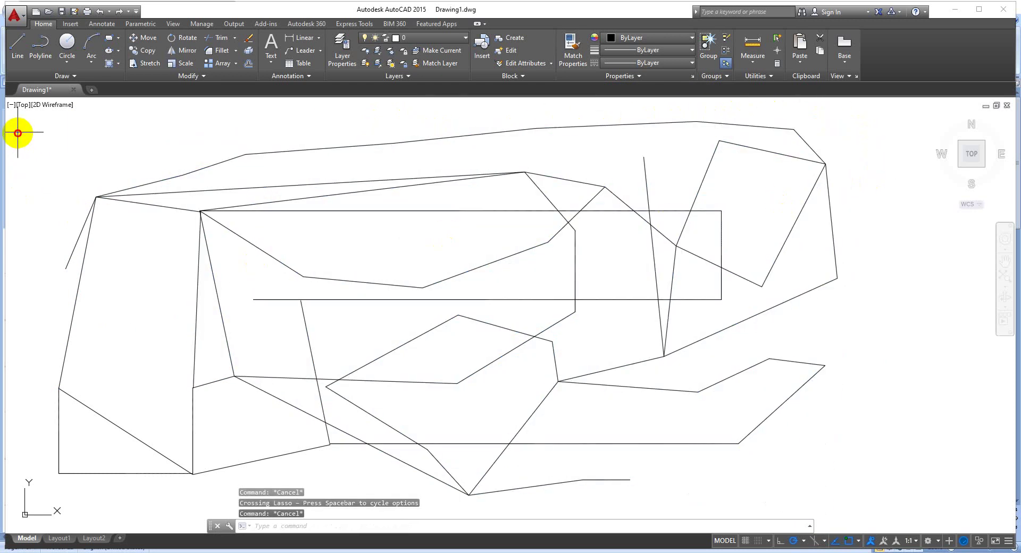
mouse_move(17, 133)
mouse_down()
mouse_move(424, 462)
mouse_move(620, 487)
mouse_move(711, 274)
mouse_move(619, 138)
mouse_move(585, 151)
mouse_up()
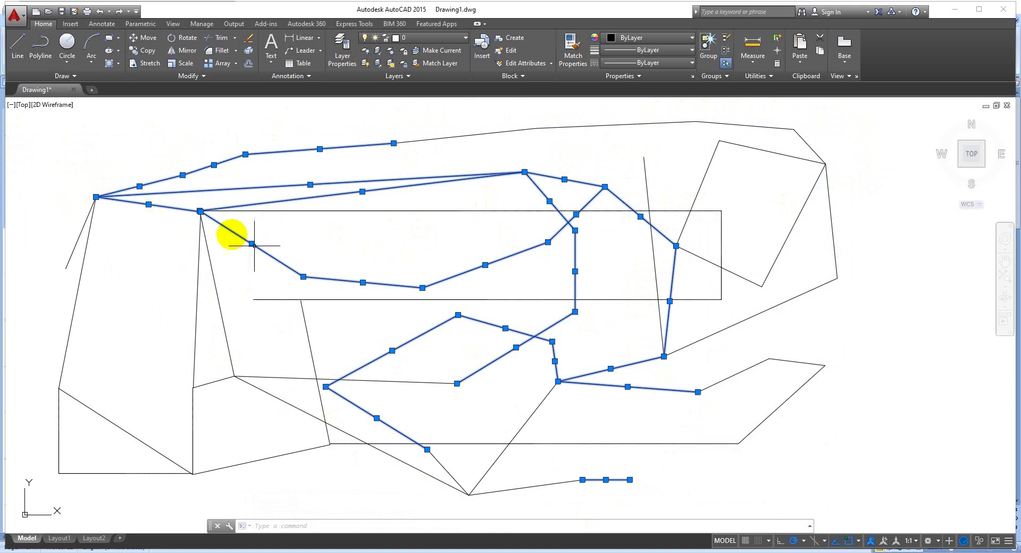
drag(248, 245, 605, 404)
key(Escape)
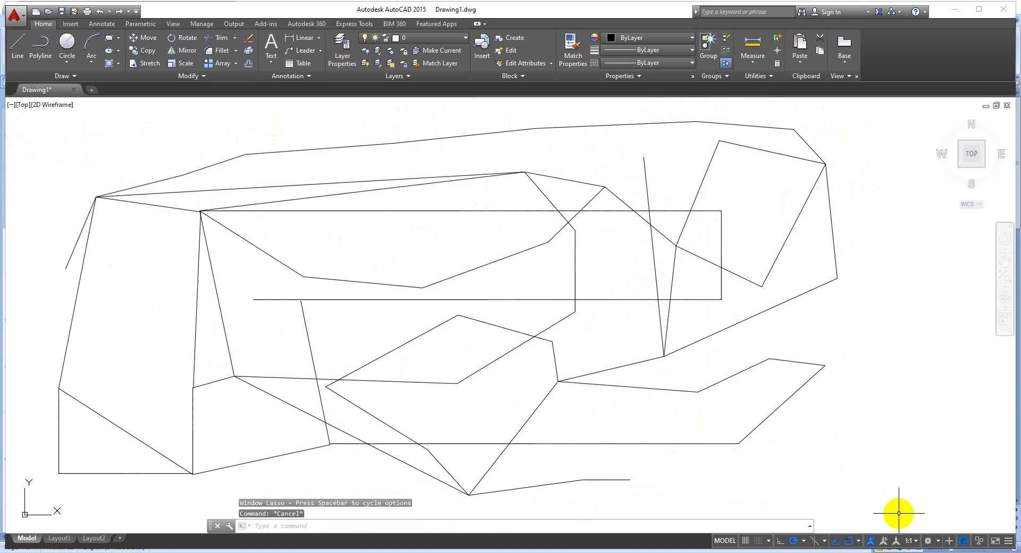
mouse_move(899, 514)
mouse_down()
mouse_move(860, 122)
mouse_move(735, 128)
mouse_move(776, 126)
mouse_move(752, 130)
mouse_up()
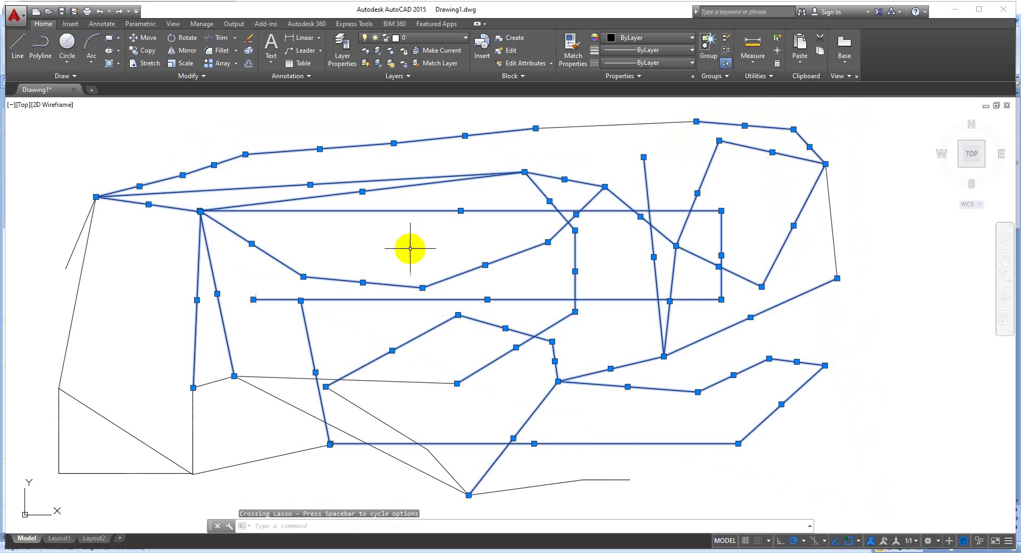
key(Escape)
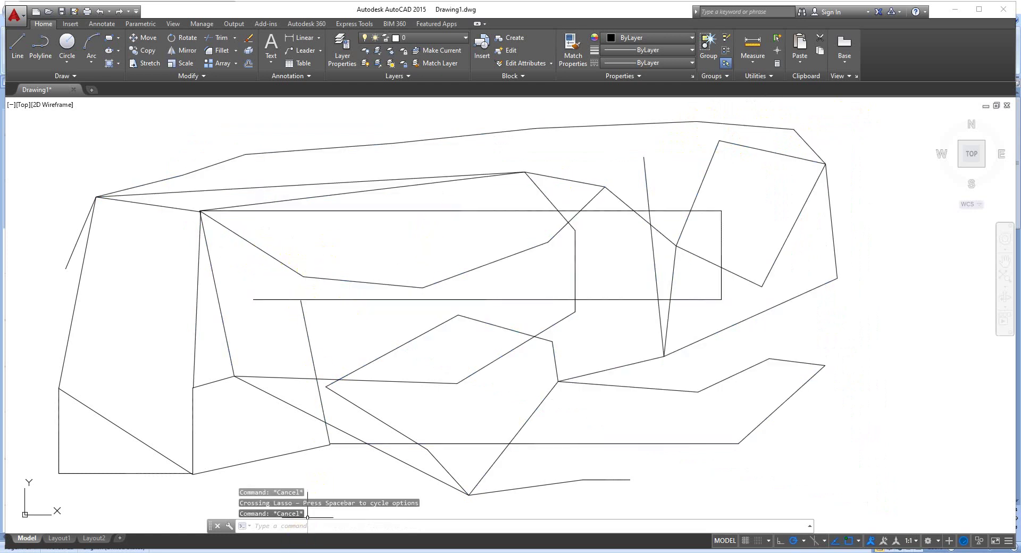
key(alt+Tab)
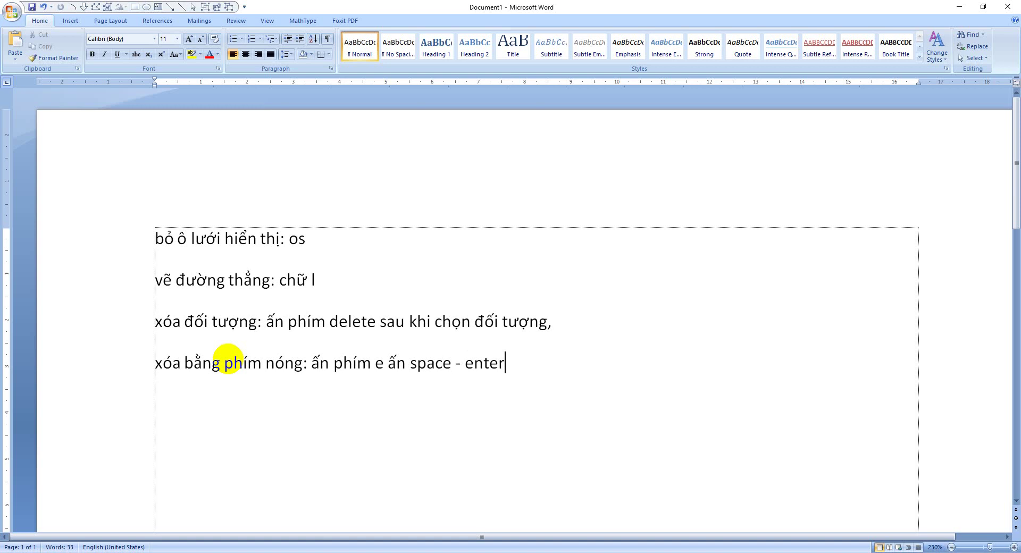
Move to the end of the new Word note line and return to AutoCAD.
key(End)
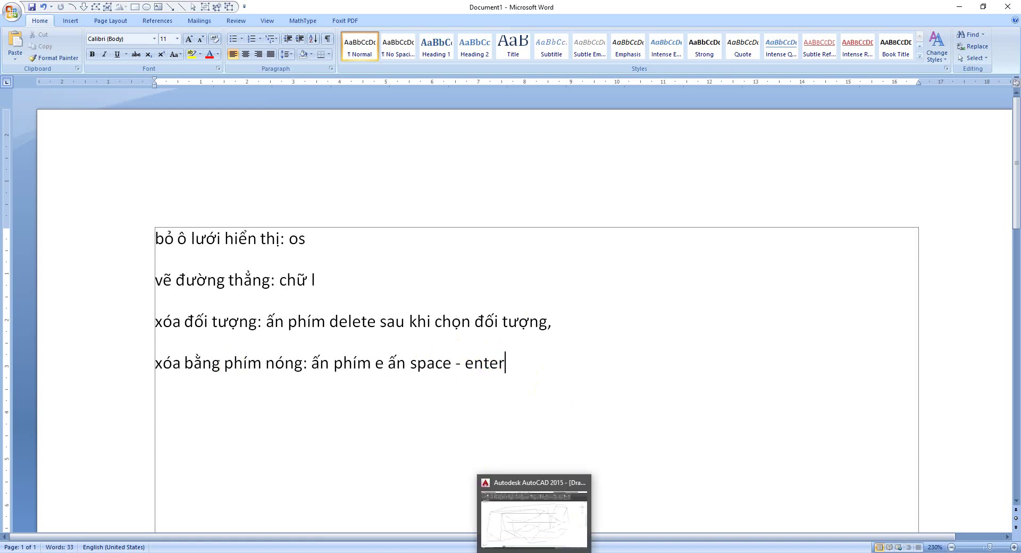
click(568, 531)
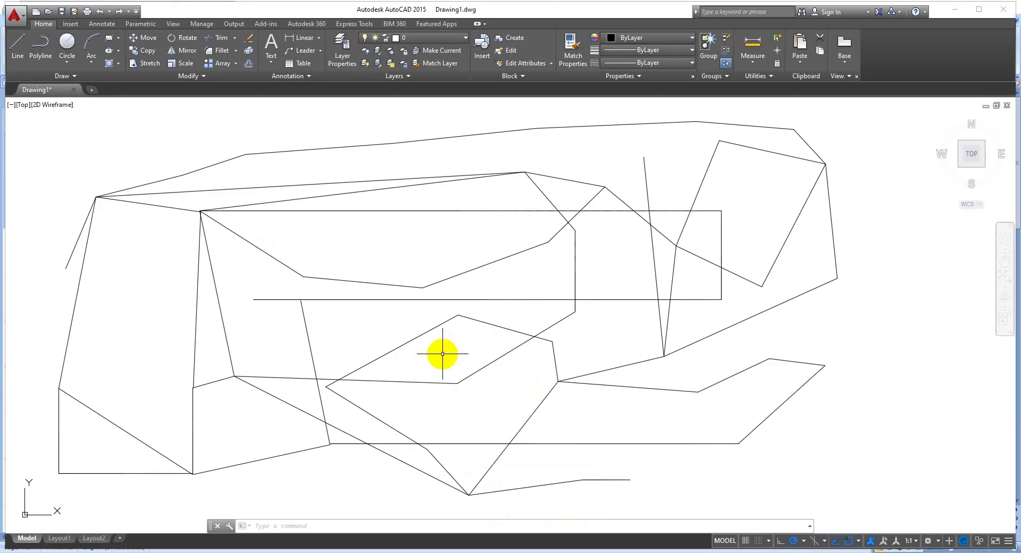
Select most of the drawing's lines with a crossing lasso from the bottom-right tip.
key(Escape)
key(Escape)
key(Escape)
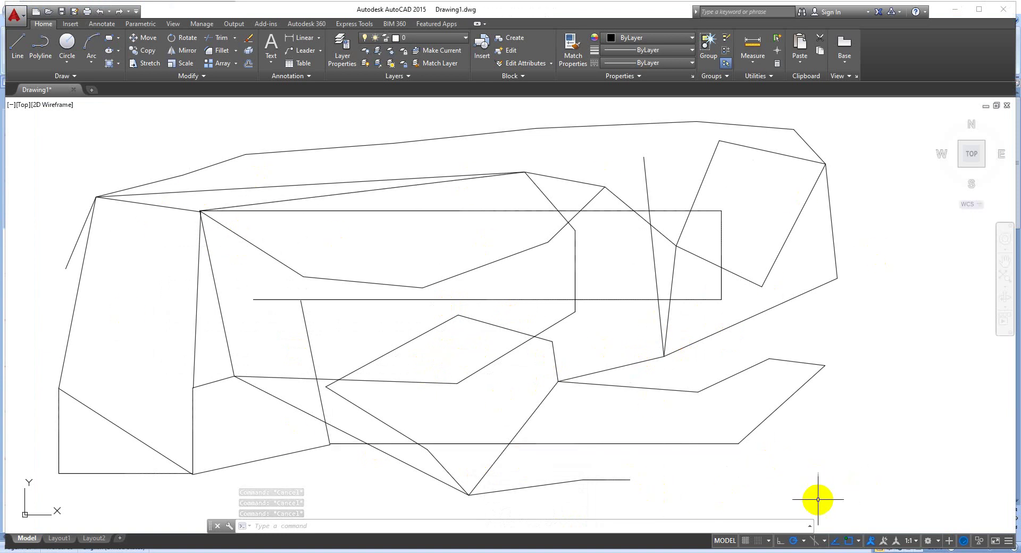
mouse_move(816, 499)
mouse_down()
mouse_move(500, 102)
mouse_move(845, 132)
mouse_up()
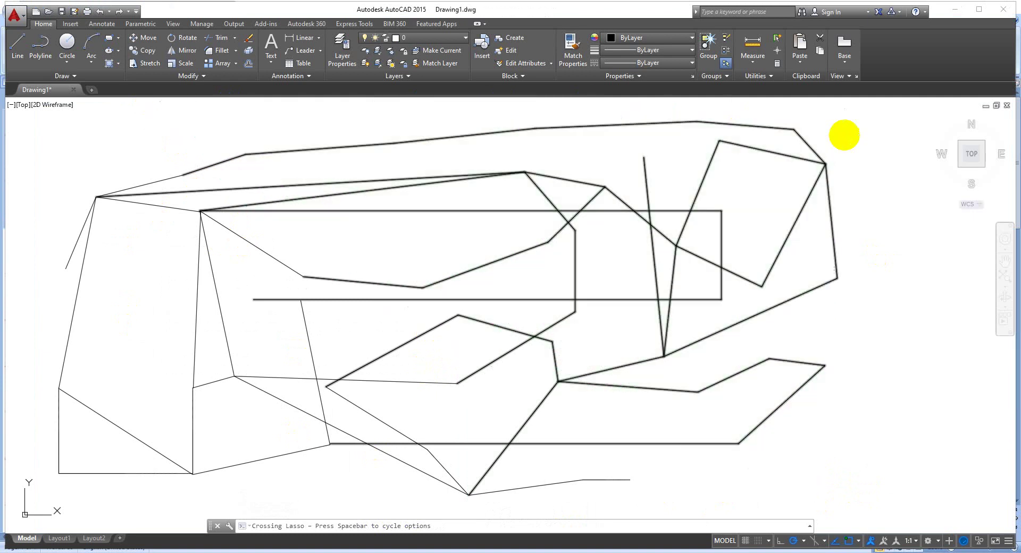
key(Escape)
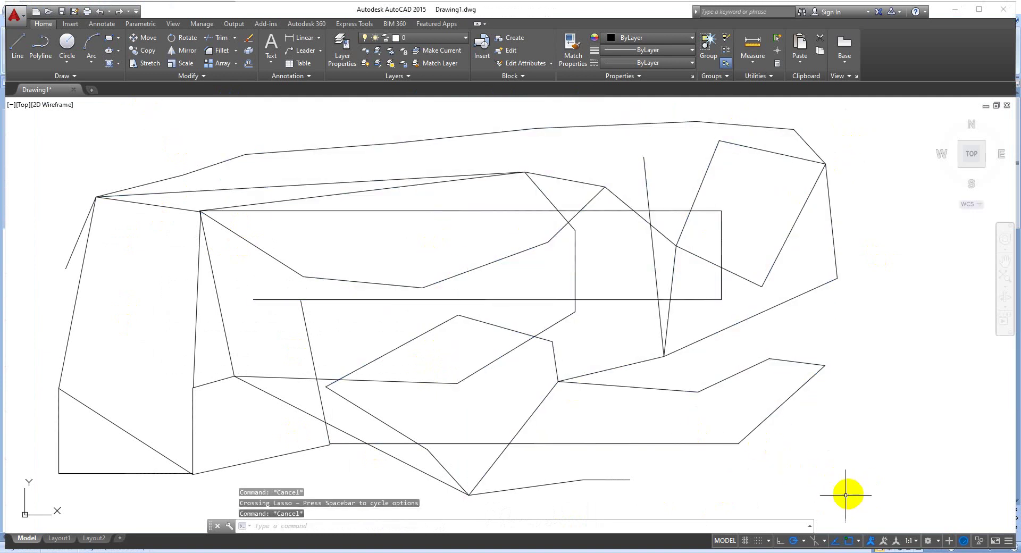
mouse_move(829, 498)
mouse_down()
mouse_move(512, 80)
mouse_move(865, 155)
mouse_up()
text(E)
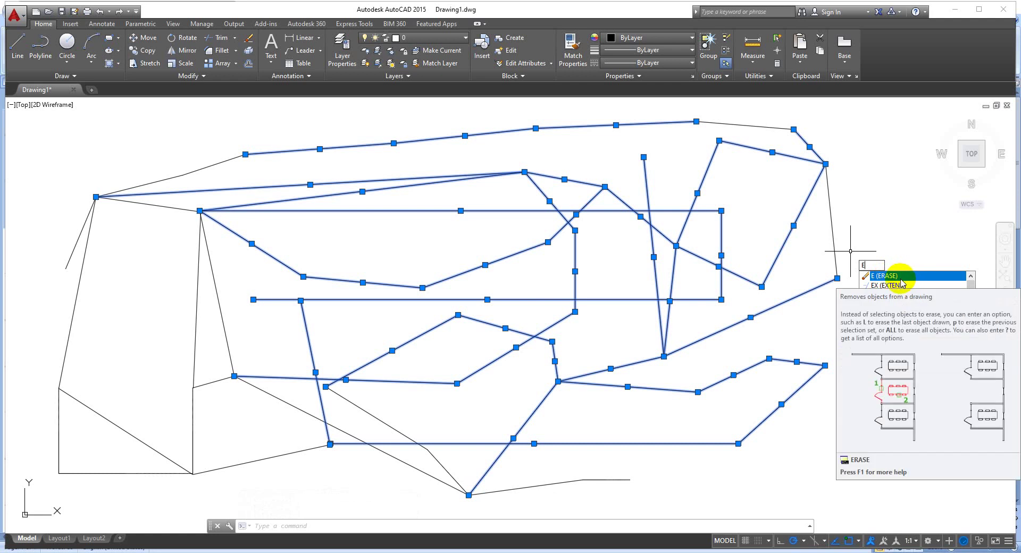
Erase the selected lines, then undo the erase with Ctrl+Z.
key(Return)
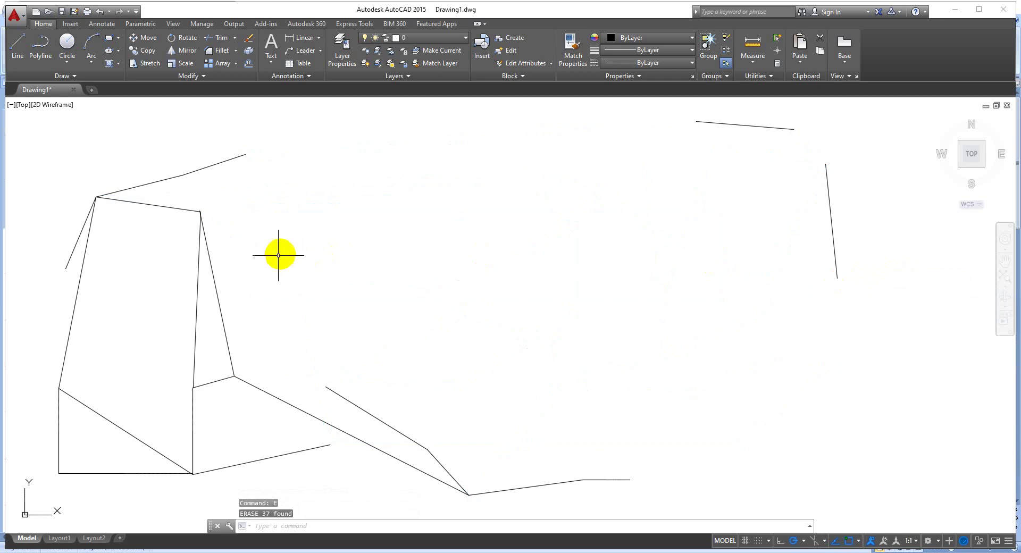
key(Escape)
key(Escape)
key(Escape)
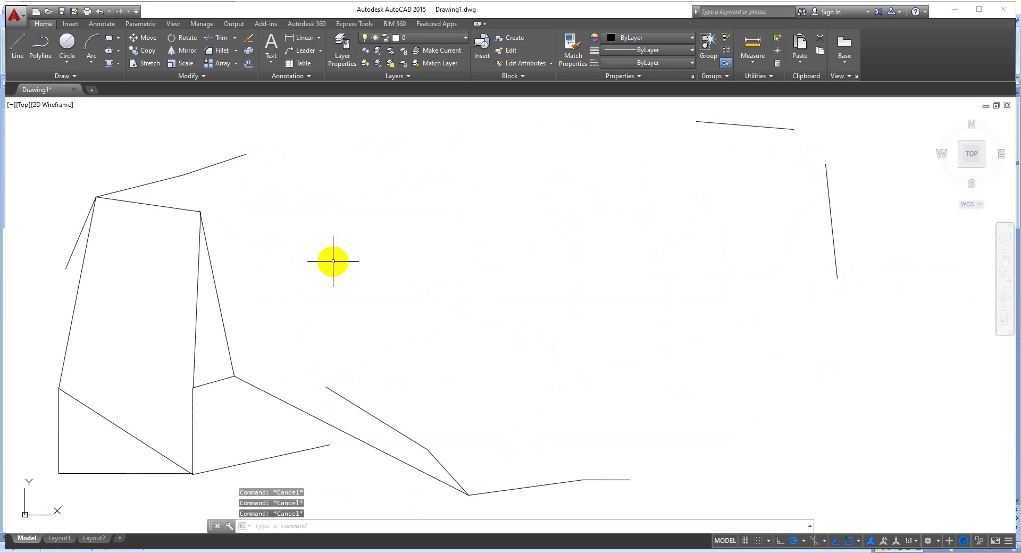
key(ctrl+z)
text(E)
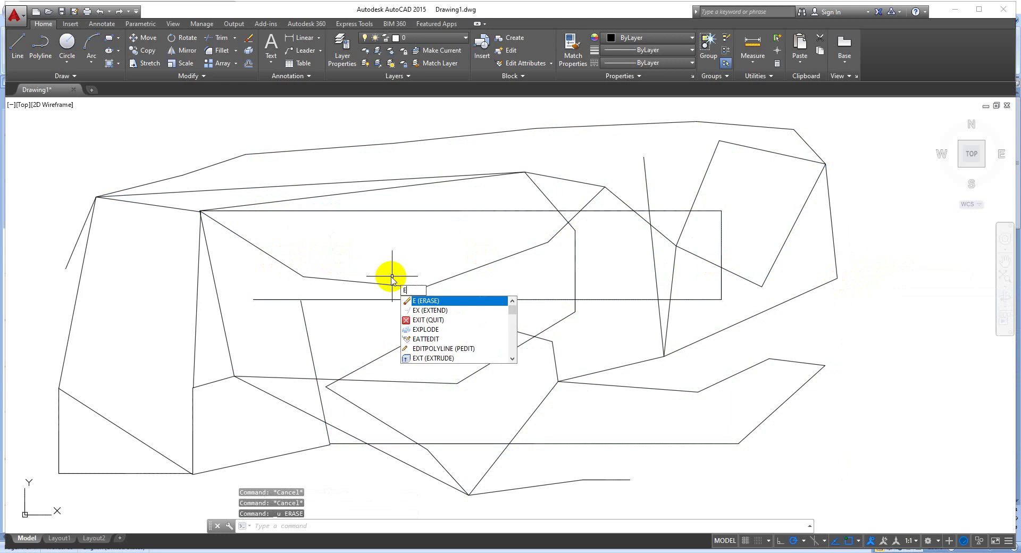
Repeatedly start and cancel ERASE, including a lasso across the top lines.
key(Return)
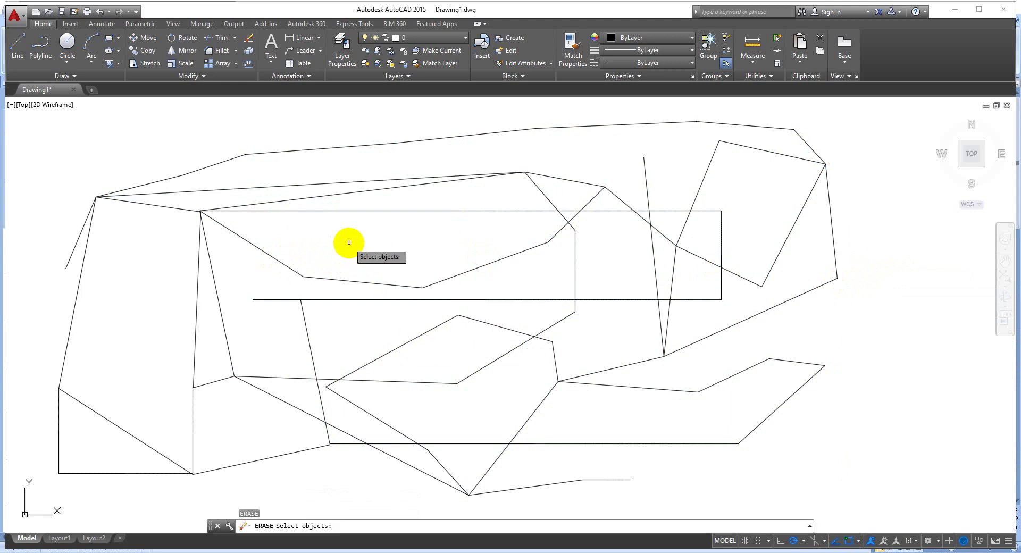
key(Escape)
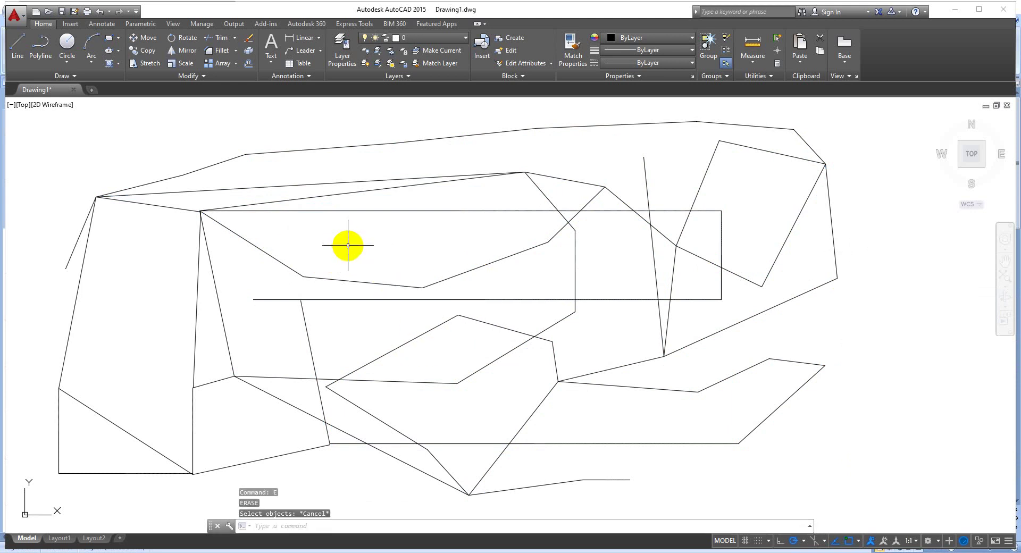
text(e)
key(Return)
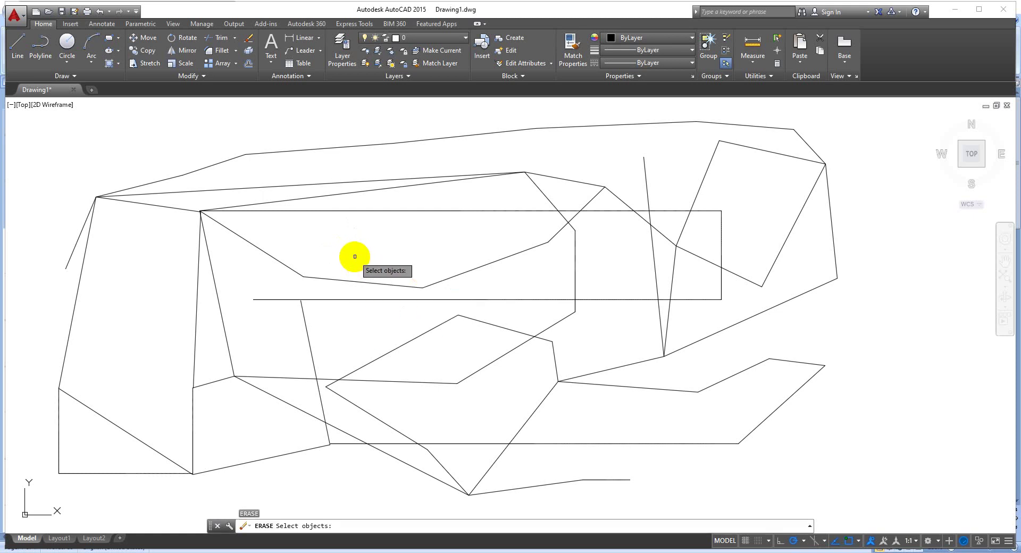
key(Escape)
text(E)
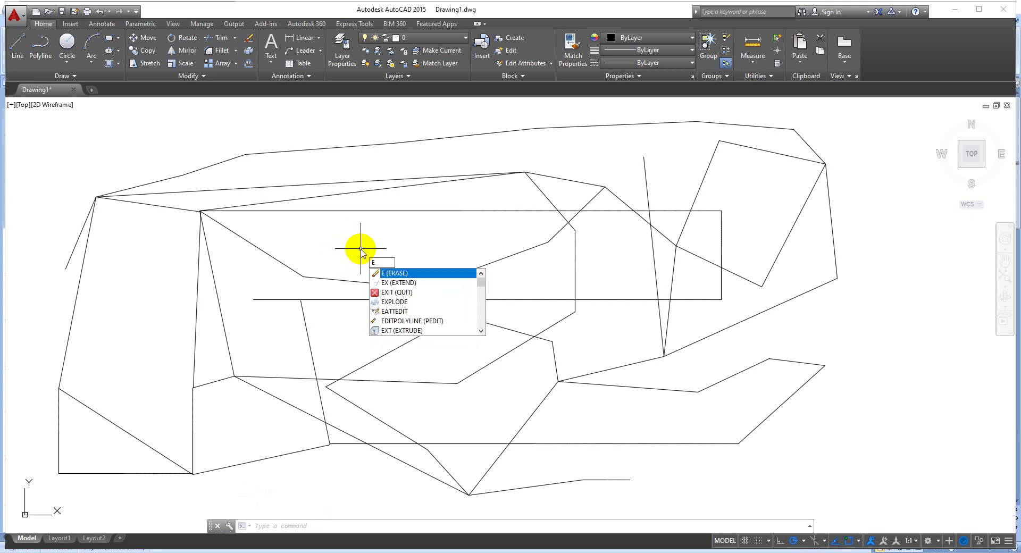
key(Return)
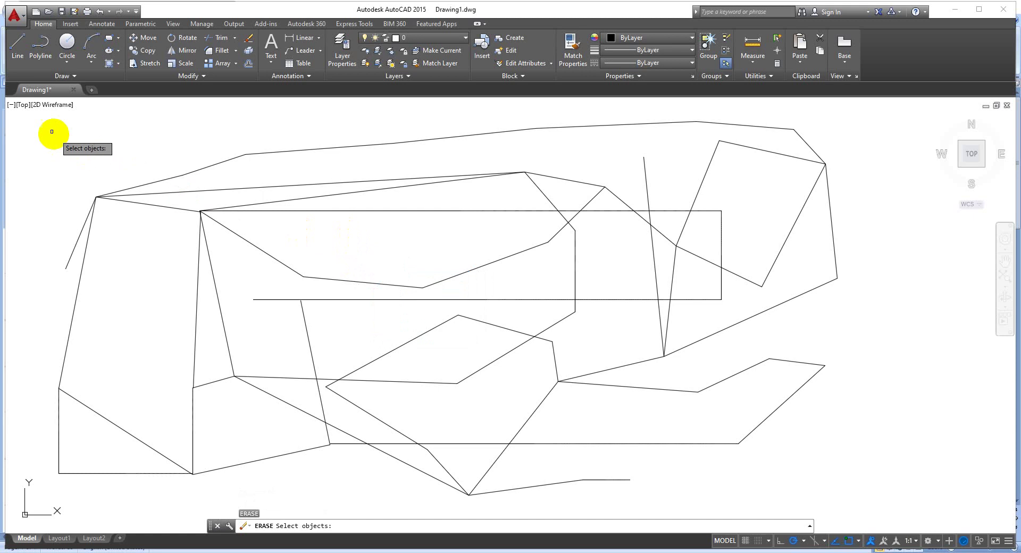
mouse_move(44, 130)
mouse_down()
mouse_move(835, 112)
mouse_move(737, 116)
mouse_up()
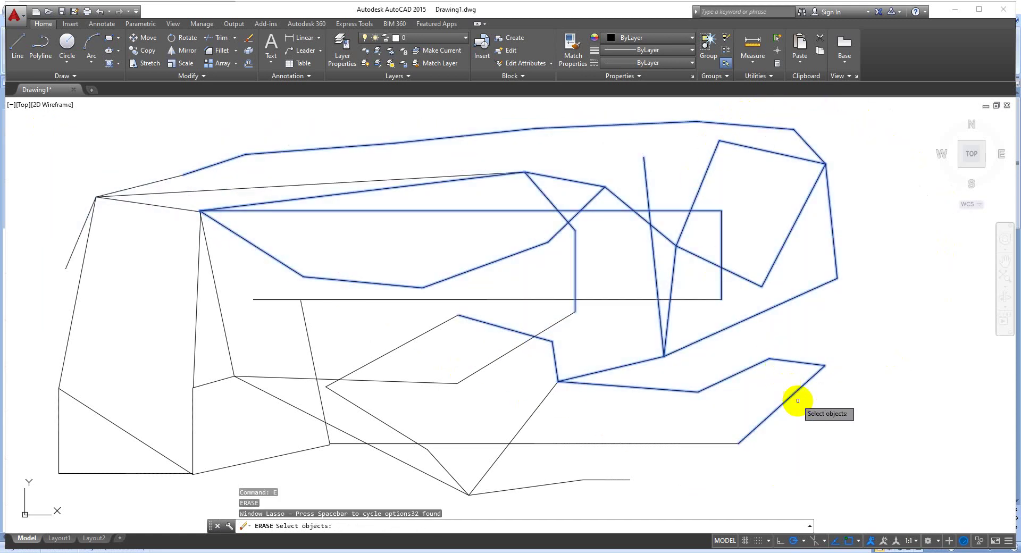
key(Escape)
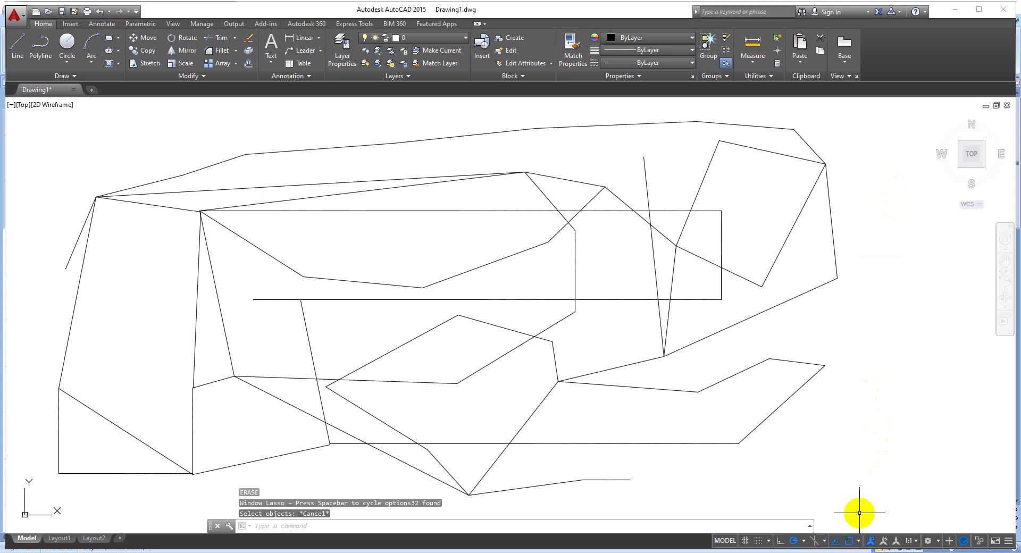
Reselect nearly all lines with a crossing lasso, adding the top polyline and lower-left lines.
mouse_move(870, 516)
mouse_down()
mouse_move(392, 137)
mouse_move(803, 119)
mouse_up()
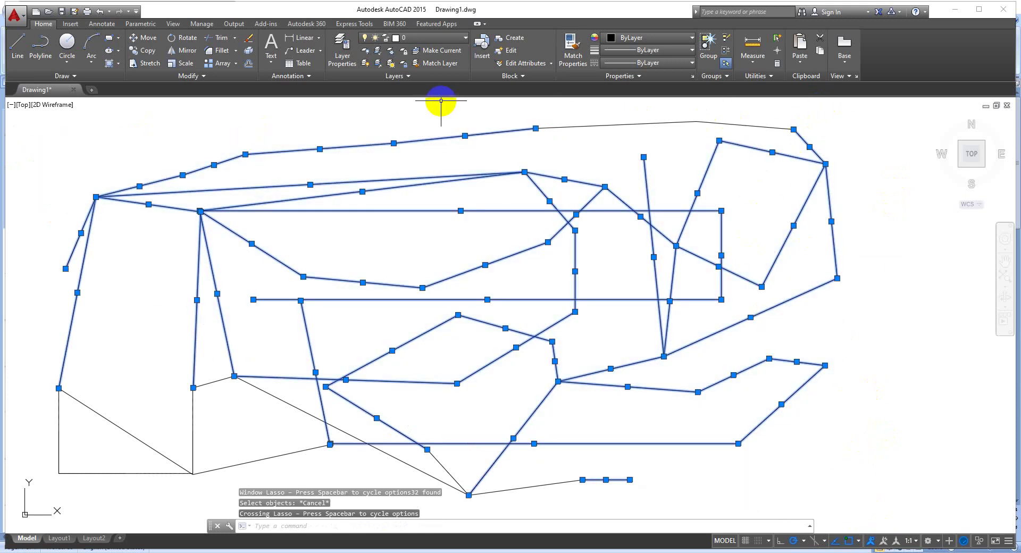
click(791, 188)
click(507, 98)
middle_drag(500, 124, 500, 137)
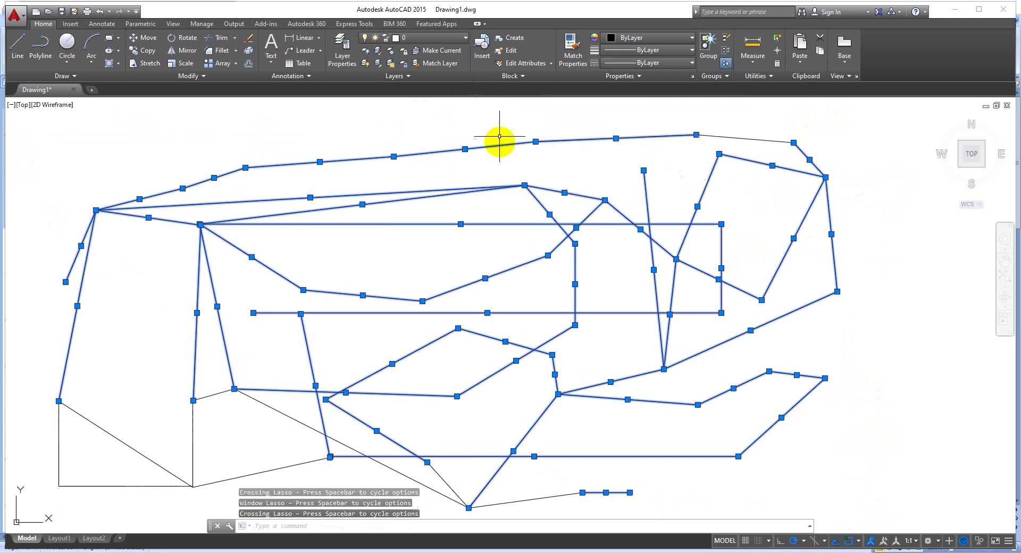
drag(321, 483, 56, 255)
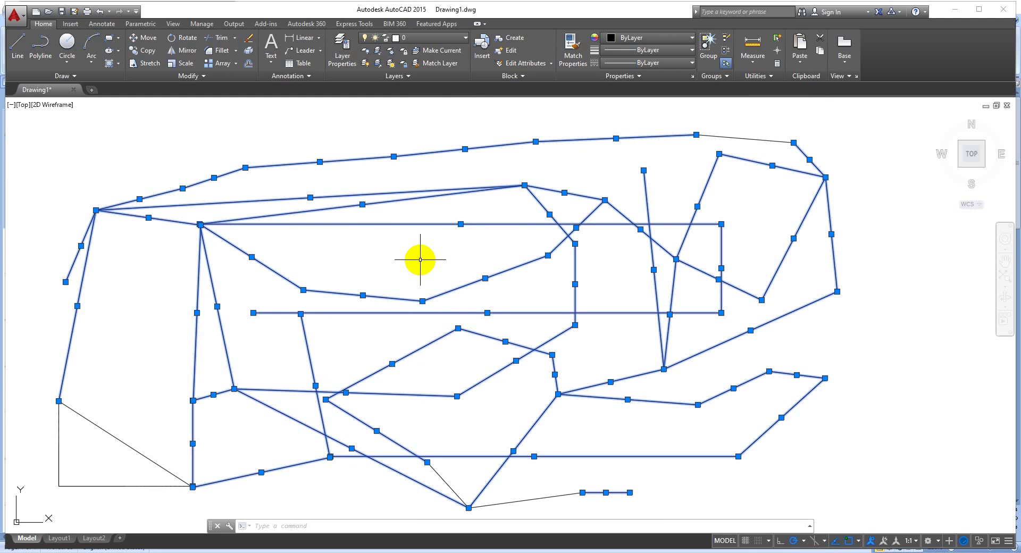
Erase the selected lines, then the leftover top-right line, bottom polyline and triangle.
key(Delete)
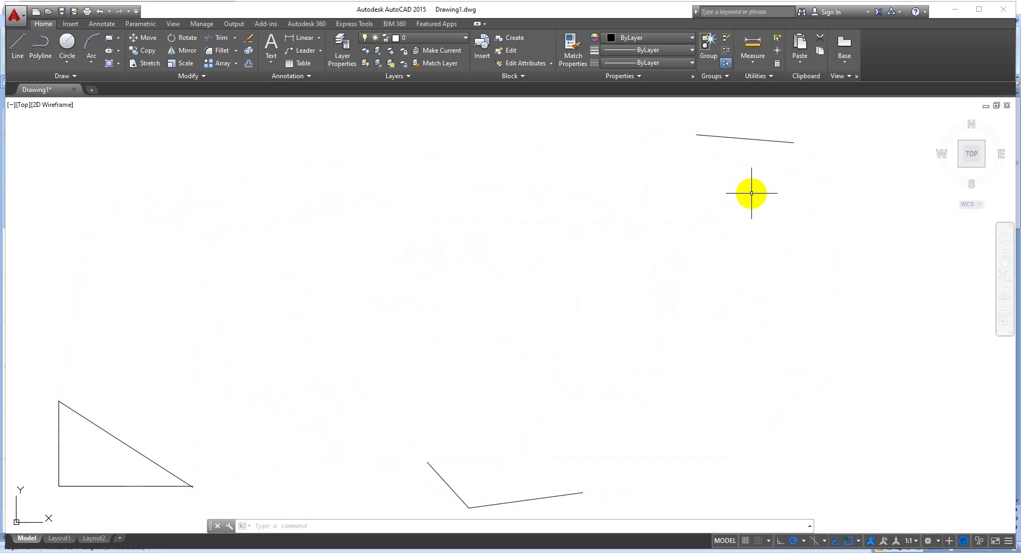
click(812, 184)
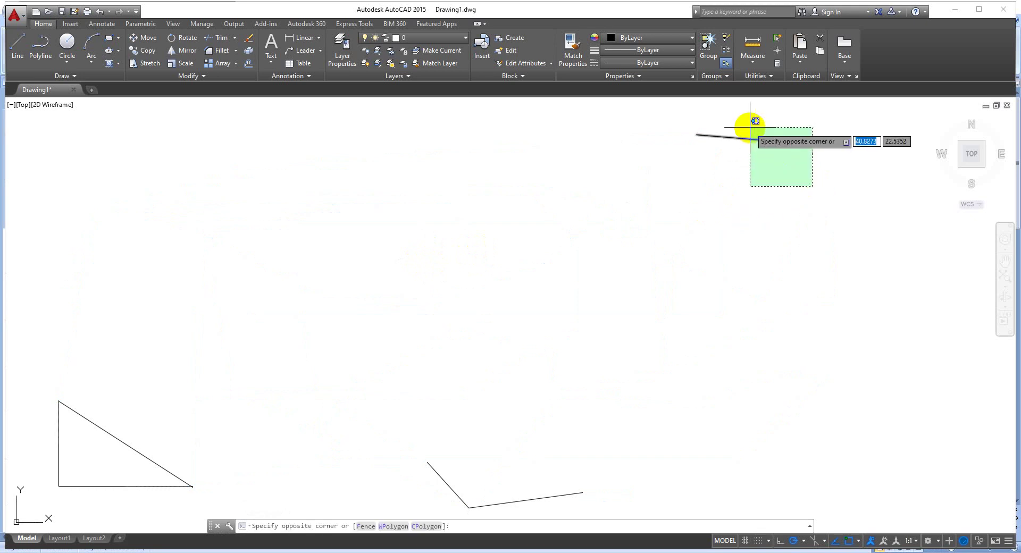
click(752, 126)
text(e)
key(Return)
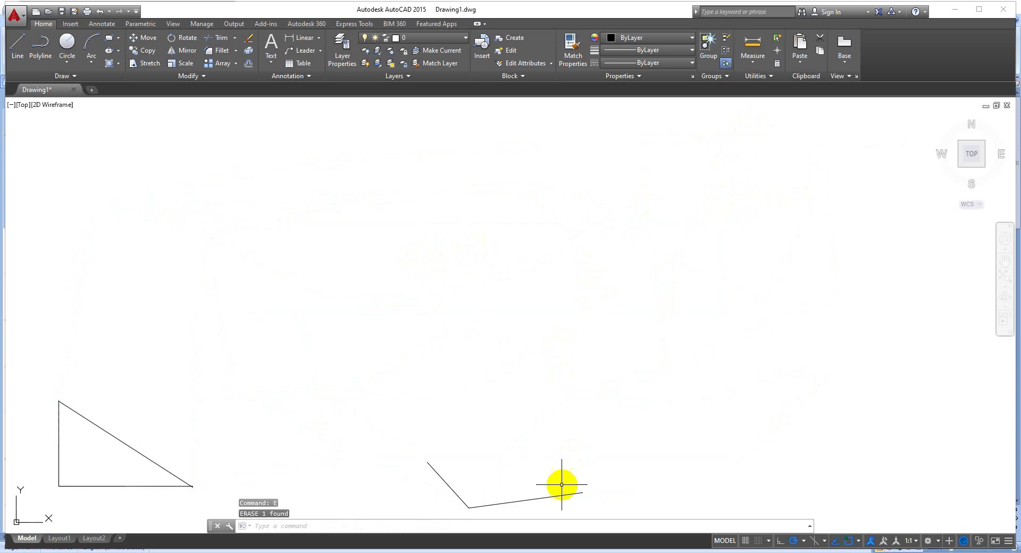
click(501, 505)
click(404, 464)
key(Delete)
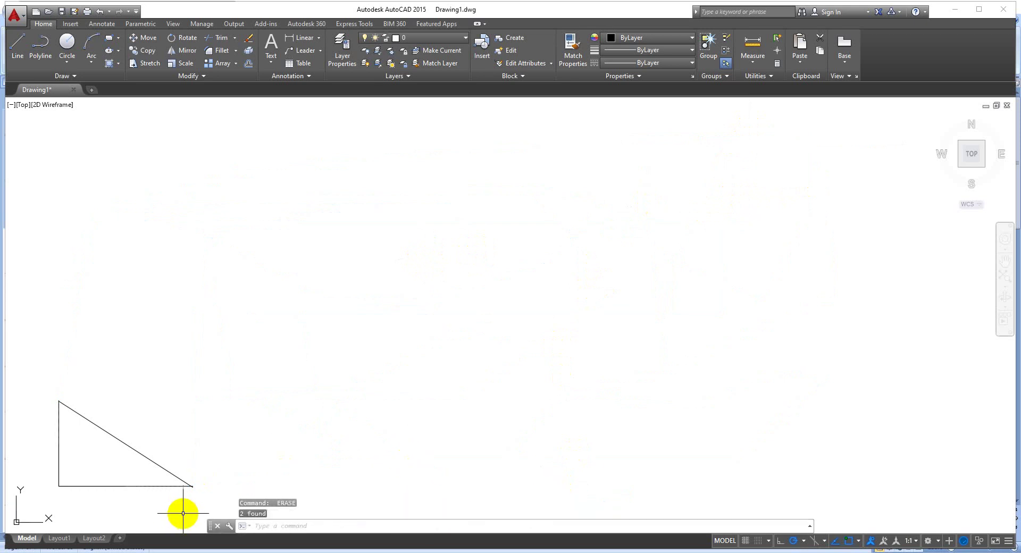
click(194, 509)
click(43, 371)
key(Delete)
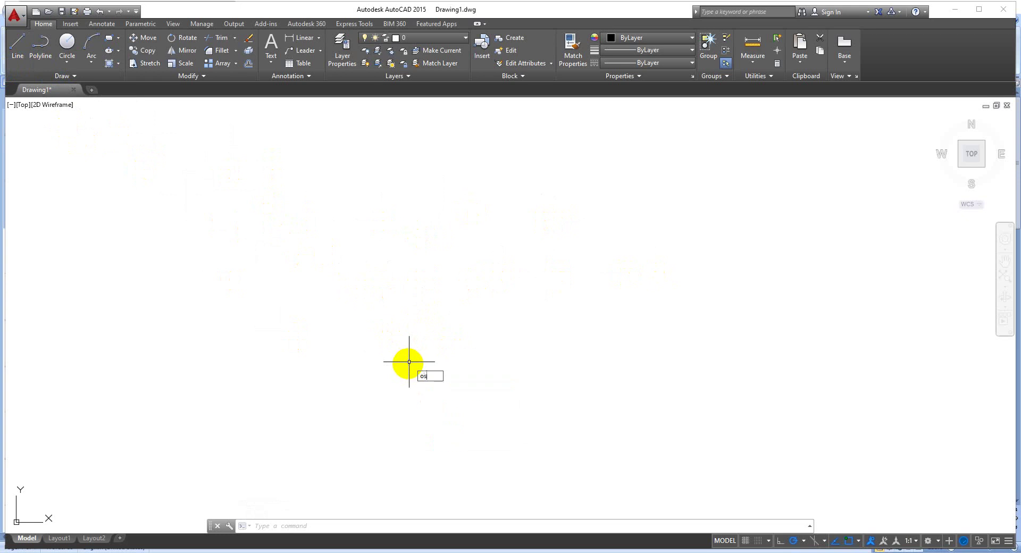
Enable the Perpendicular object snap in Drafting Settings using the OS command.
text(OS)
key(Return)
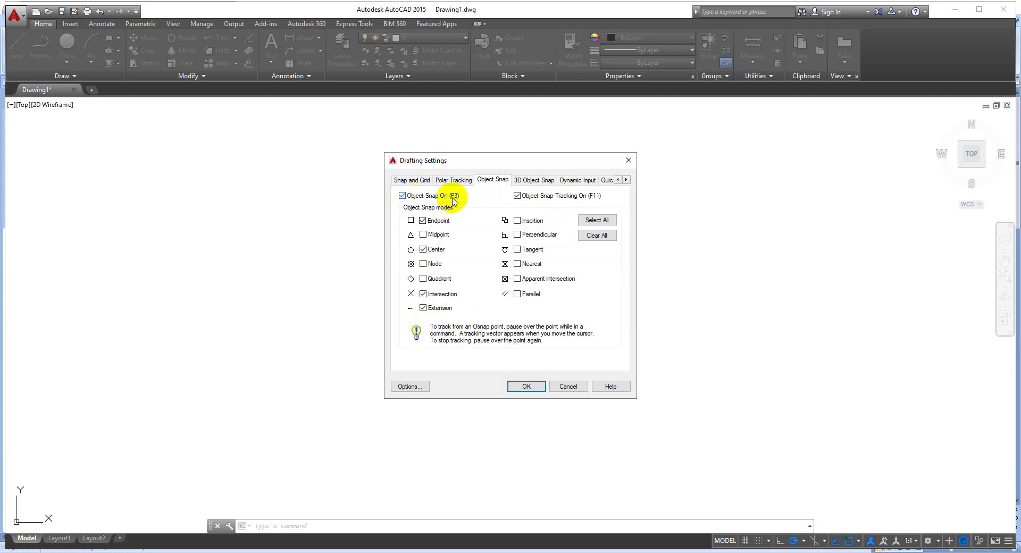
mouse_move(518, 235)
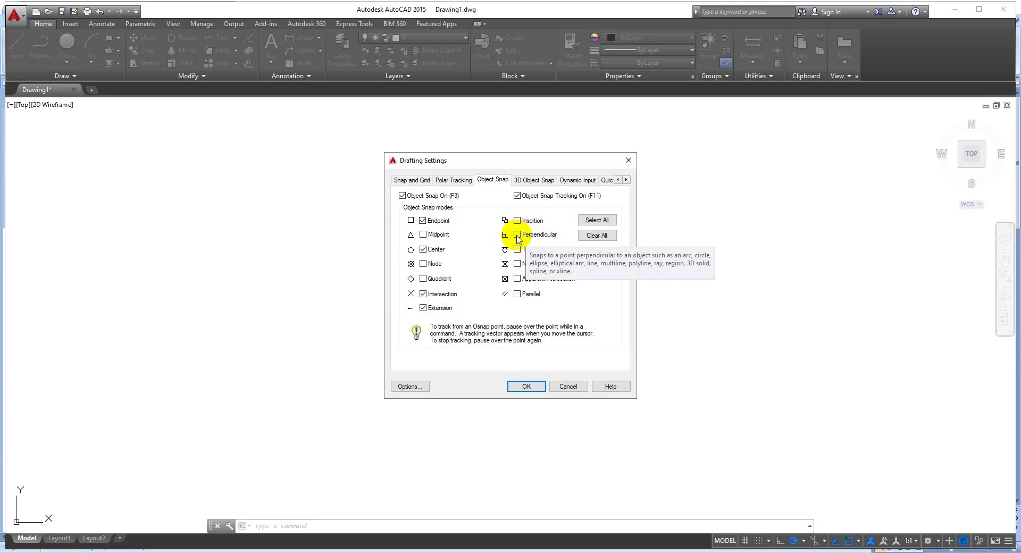
click(517, 235)
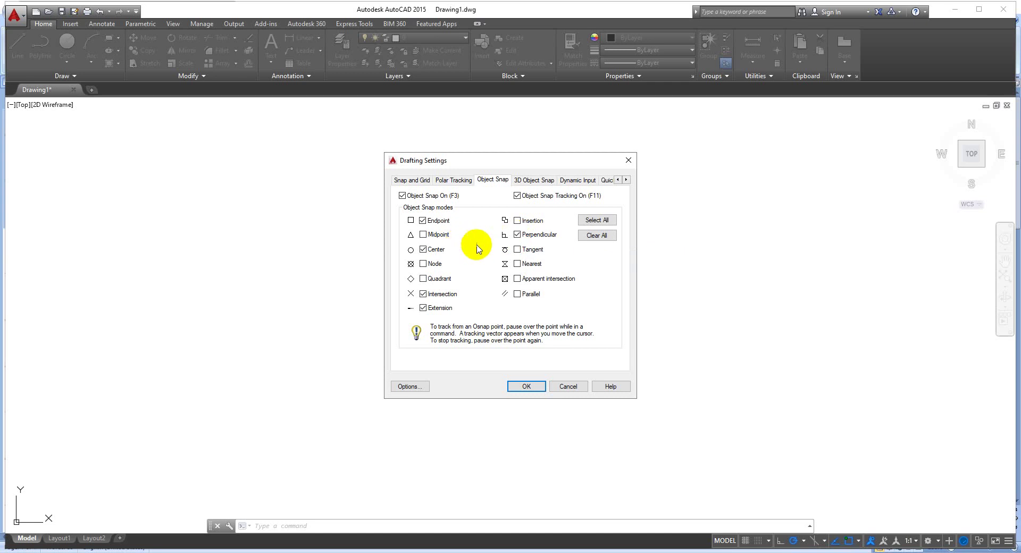
click(524, 388)
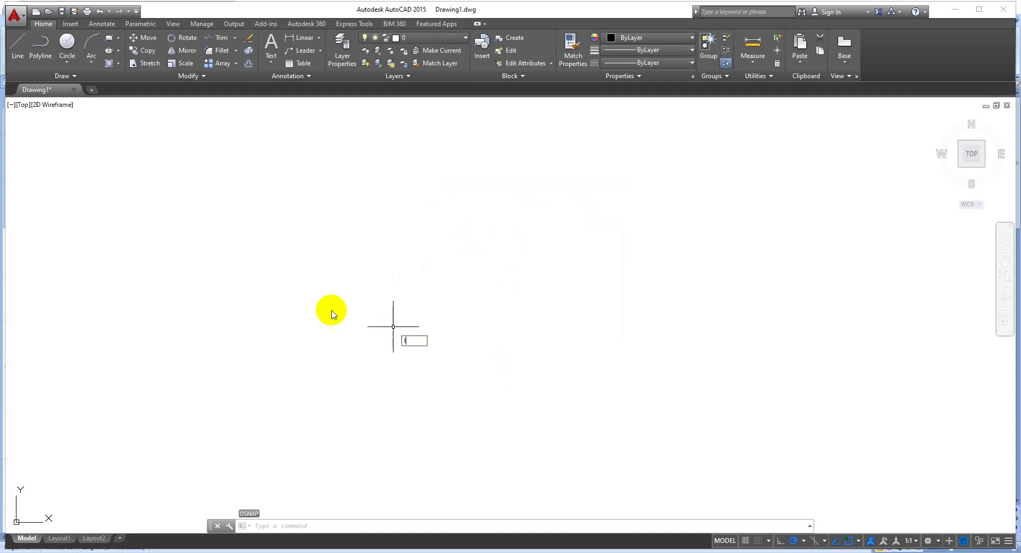
Draw the long slanted line with the LINE command.
text(l)
key(Return)
click(249, 229)
click(310, 419)
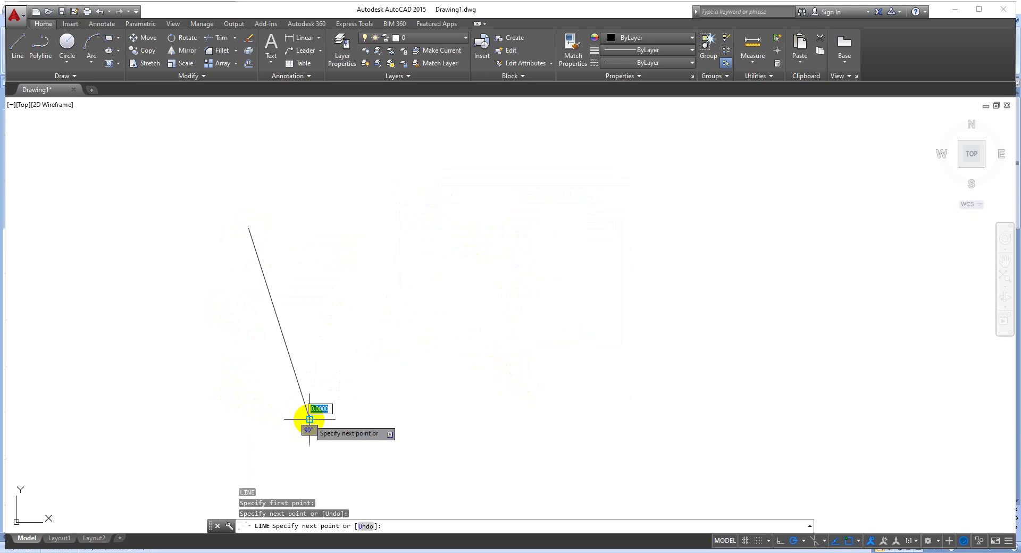
key(Return)
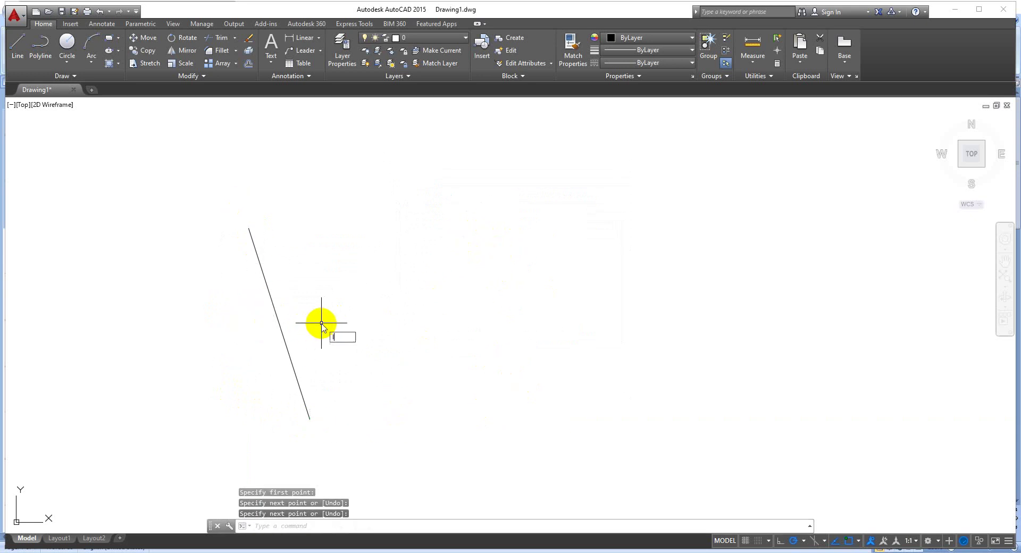
text(L)
Draw a second line ending perpendicular on the slanted line, then reopen Drafting Settings.
key(Return)
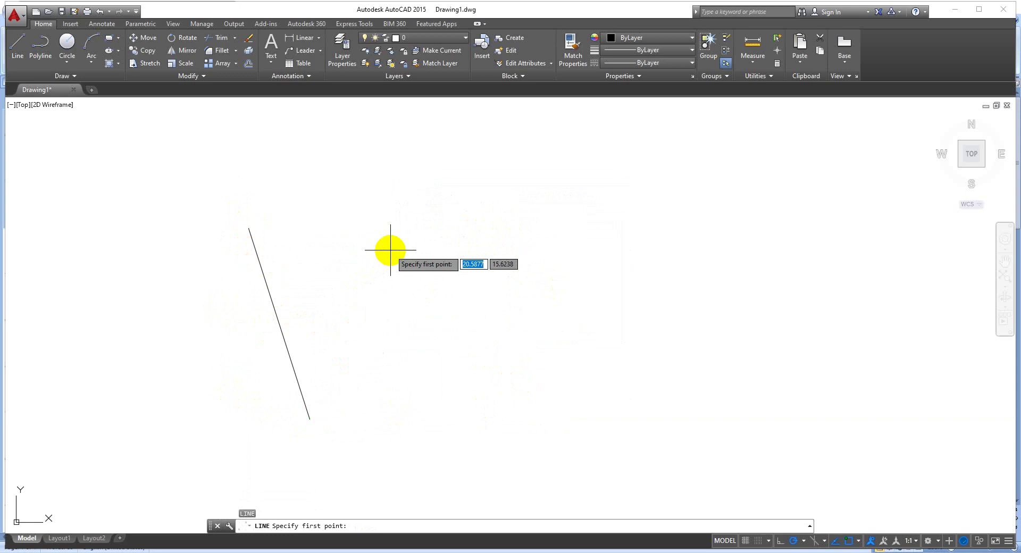
click(391, 250)
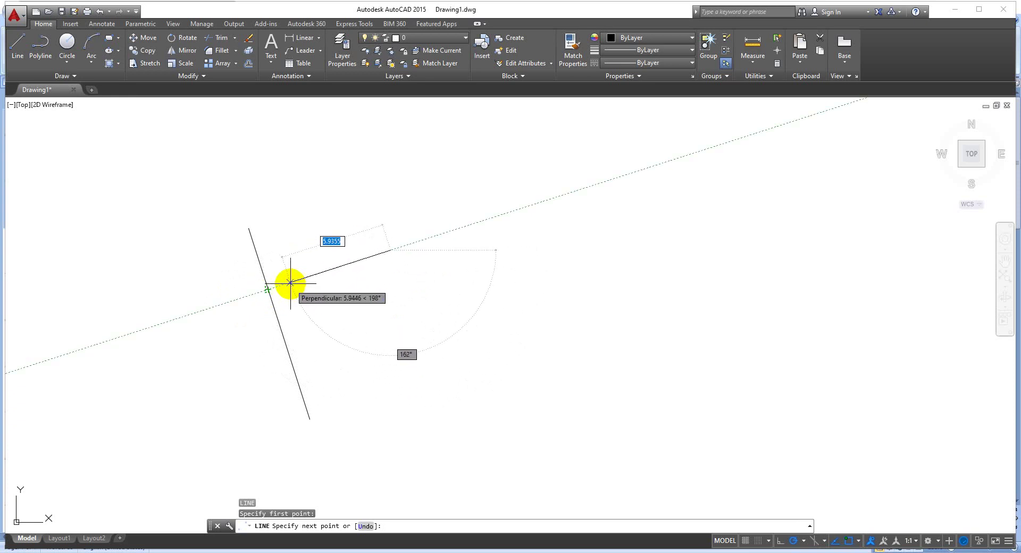
click(268, 290)
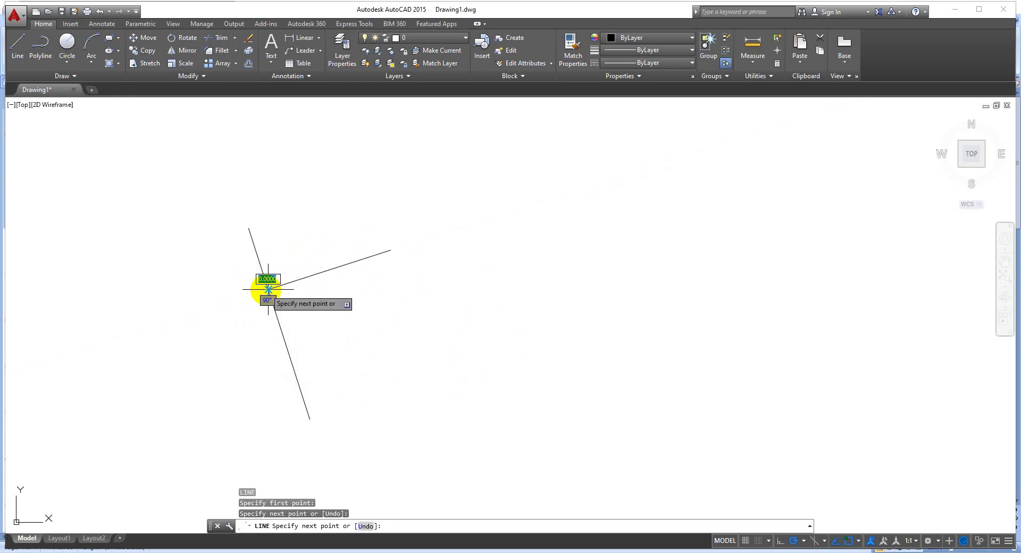
key(Return)
scroll(265, 304, up, 4)
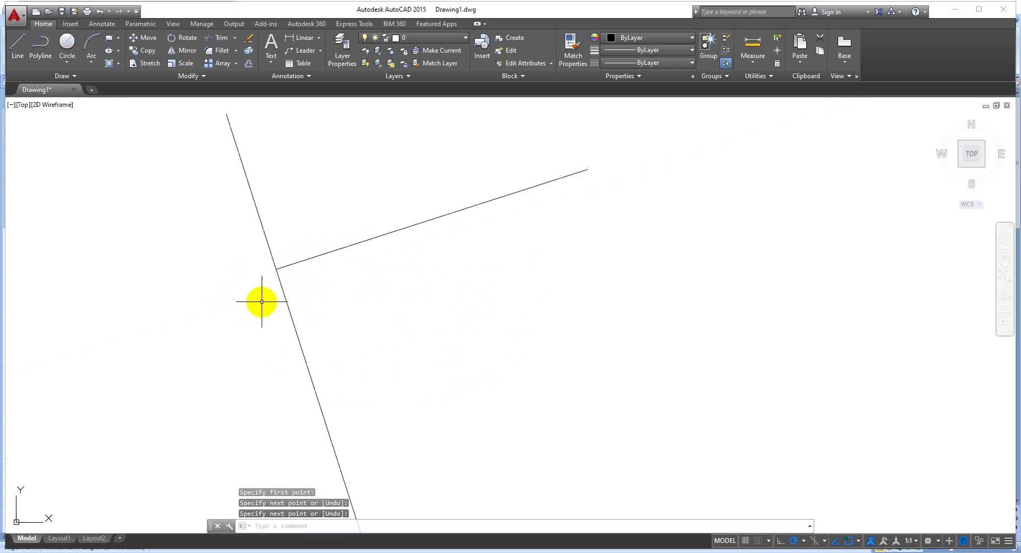
scroll(262, 299, up, 3)
middle_drag(303, 216, 272, 348)
middle_drag(298, 251, 313, 316)
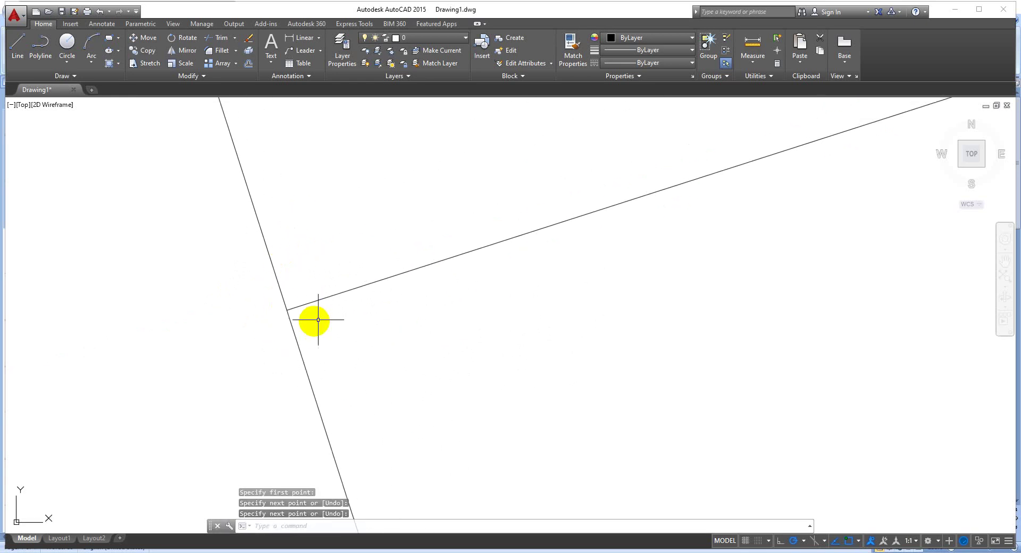
scroll(268, 294, down, 4)
scroll(270, 296, up, 2)
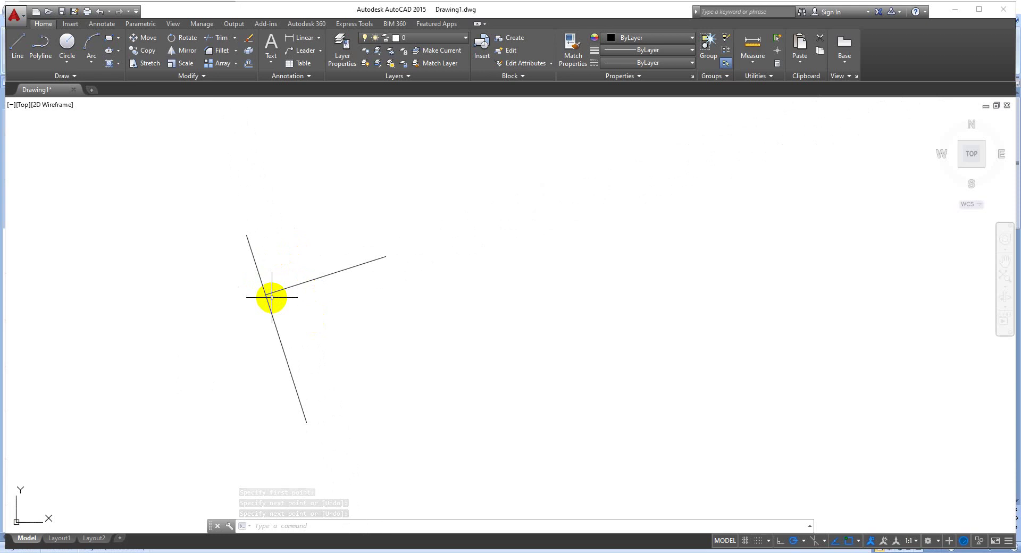
text(o)
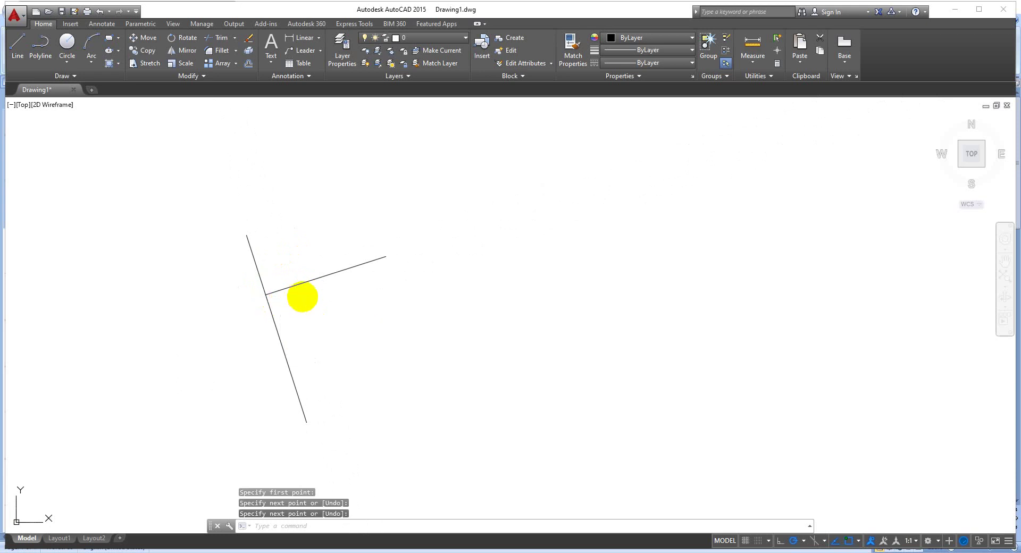
text(os)
key(Return)
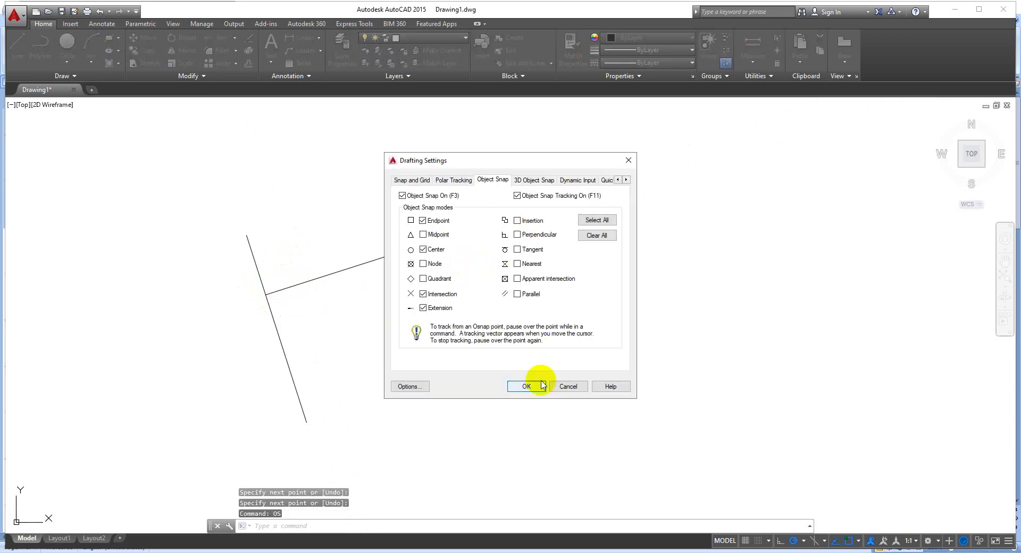
Close Drafting Settings, then start and cancel an Extension-snapped line.
click(543, 385)
text(L)
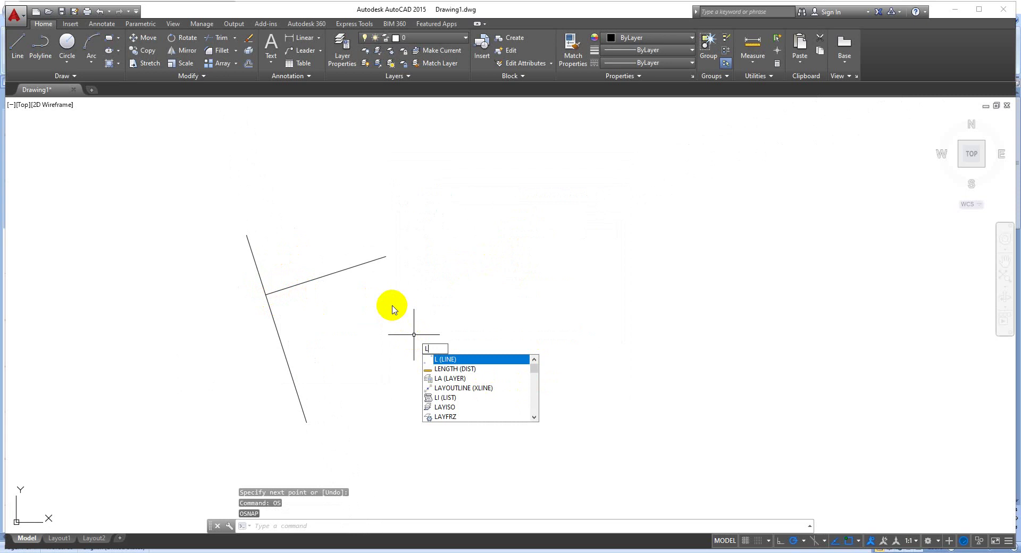
key(Return)
click(394, 300)
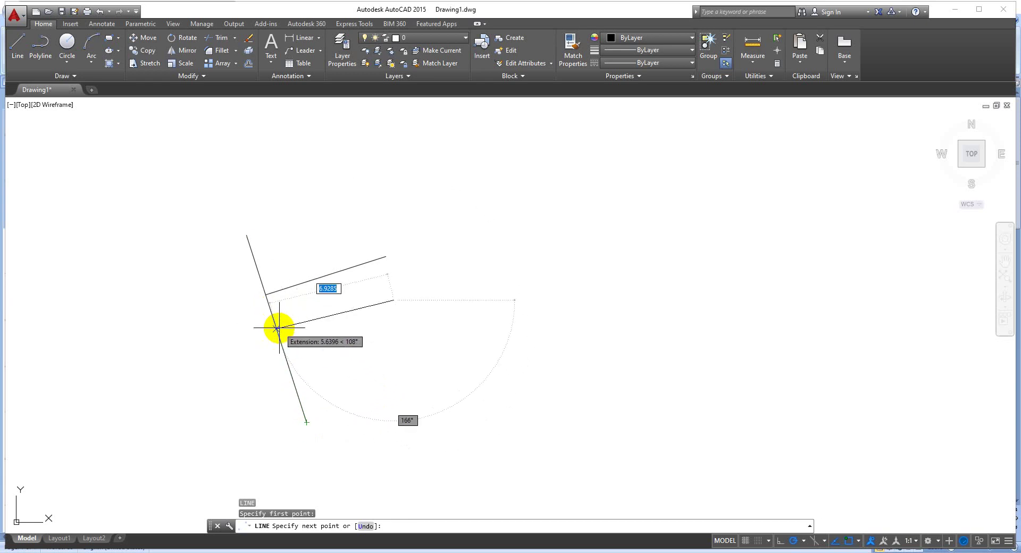
key(Escape)
text(o)
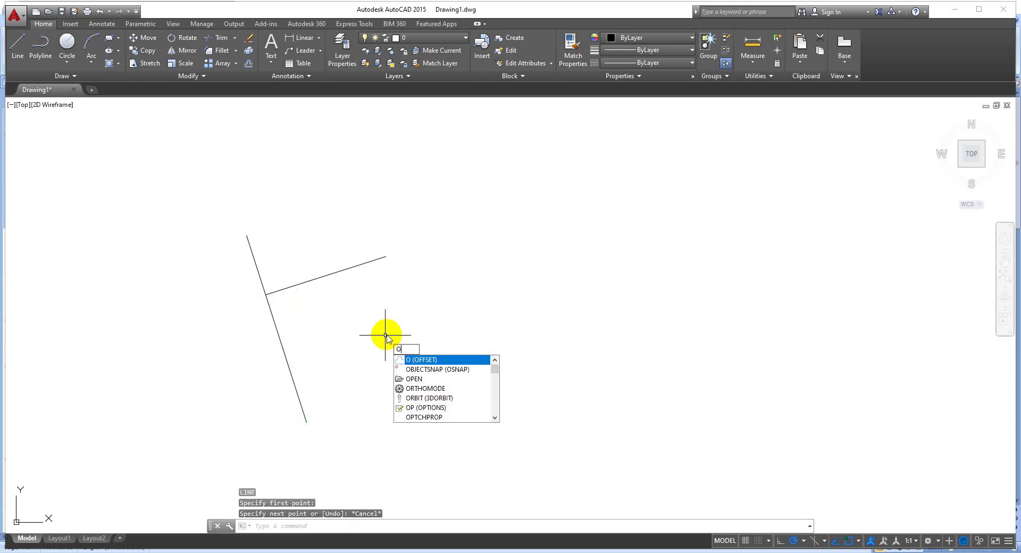
key(BackSpace)
Re-enable the Perpendicular object snap in Drafting Settings and confirm.
text(o)
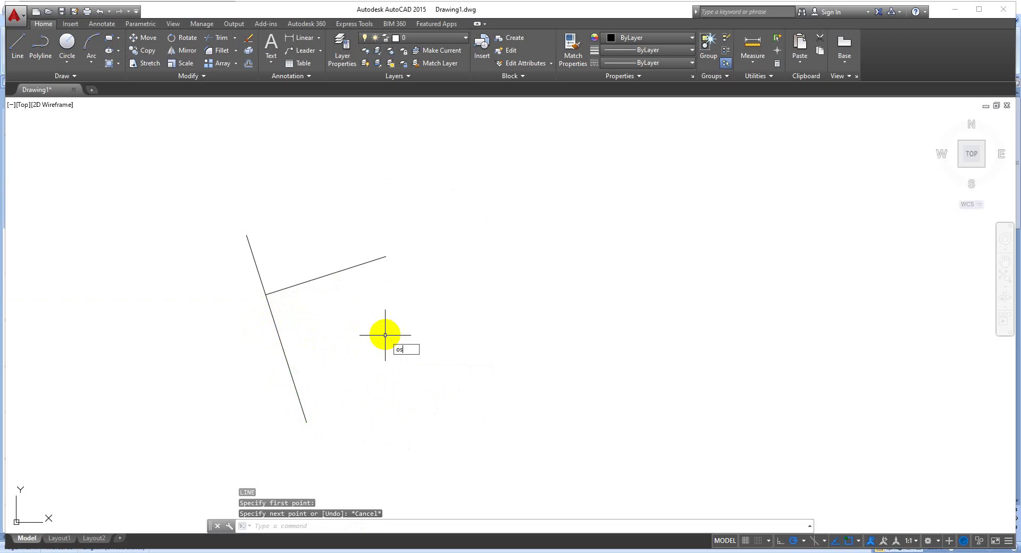
key(Return)
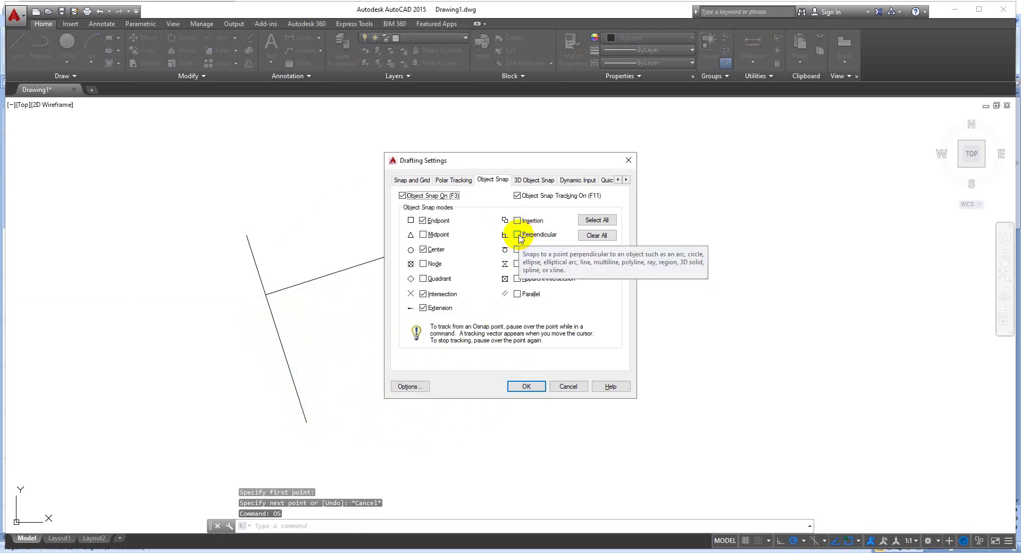
click(518, 234)
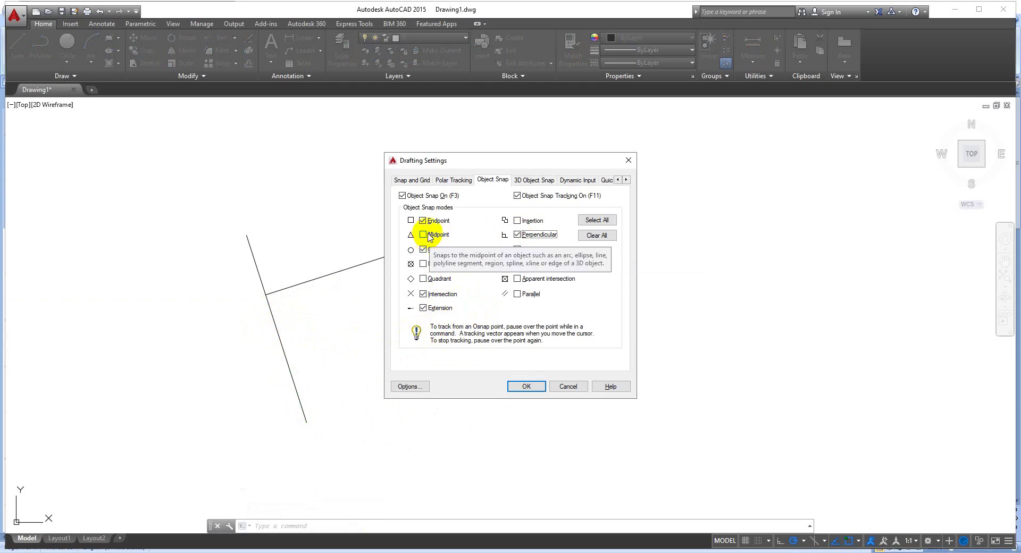
click(526, 387)
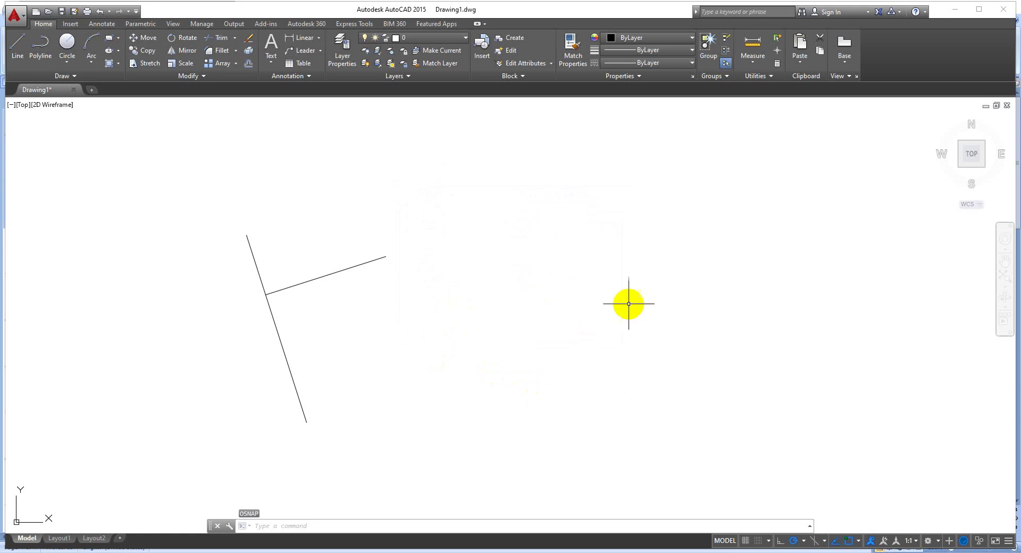
Draw a lower line from the right ending perpendicular on the slanted line.
text(L)
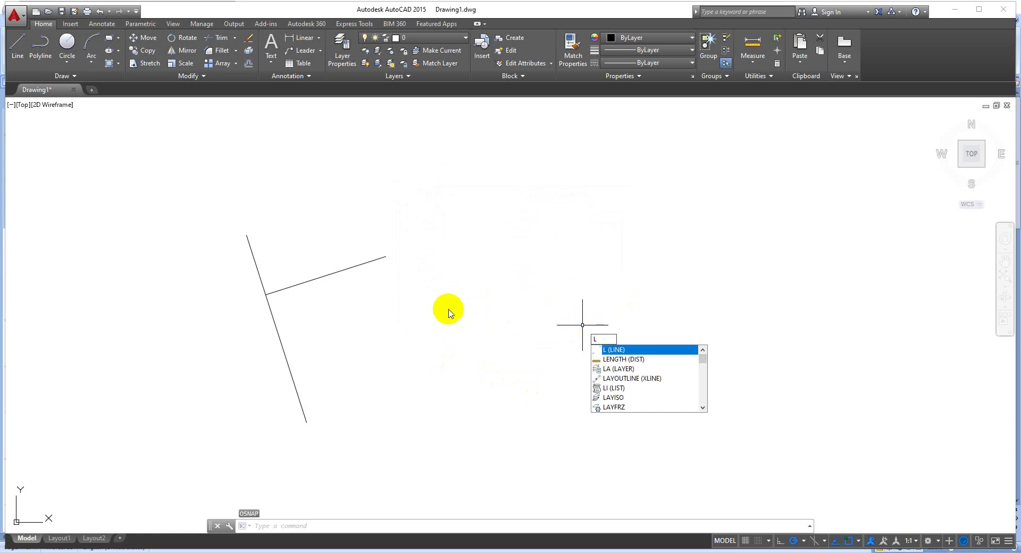
key(Return)
click(427, 320)
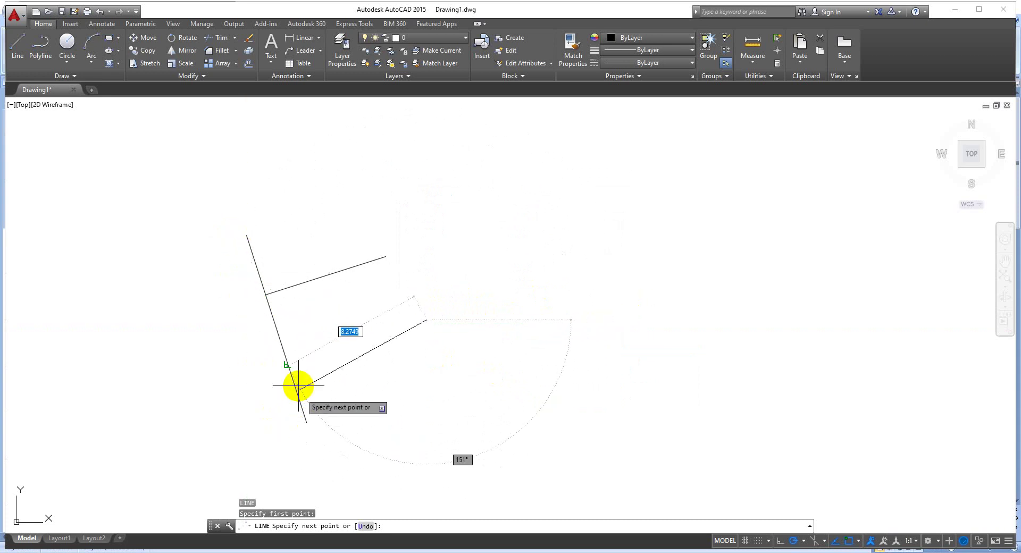
click(277, 330)
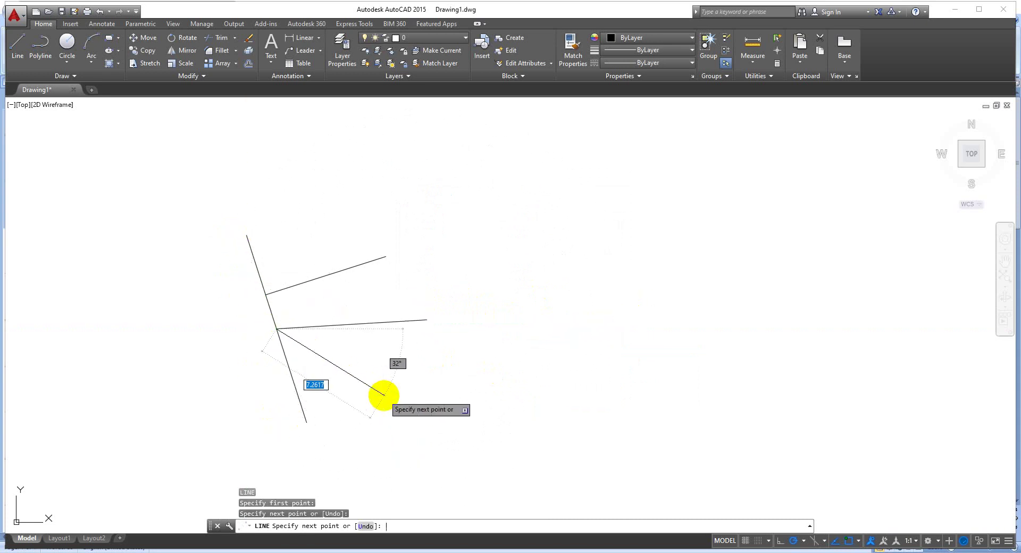
key(Return)
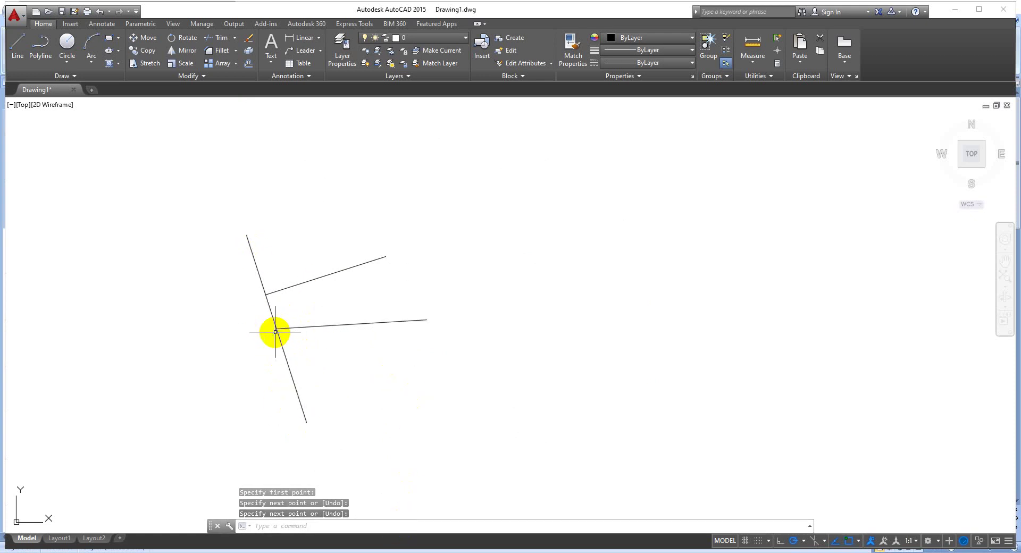
Draw a line from the lower line's right end to the upper line's midpoint.
key(Return)
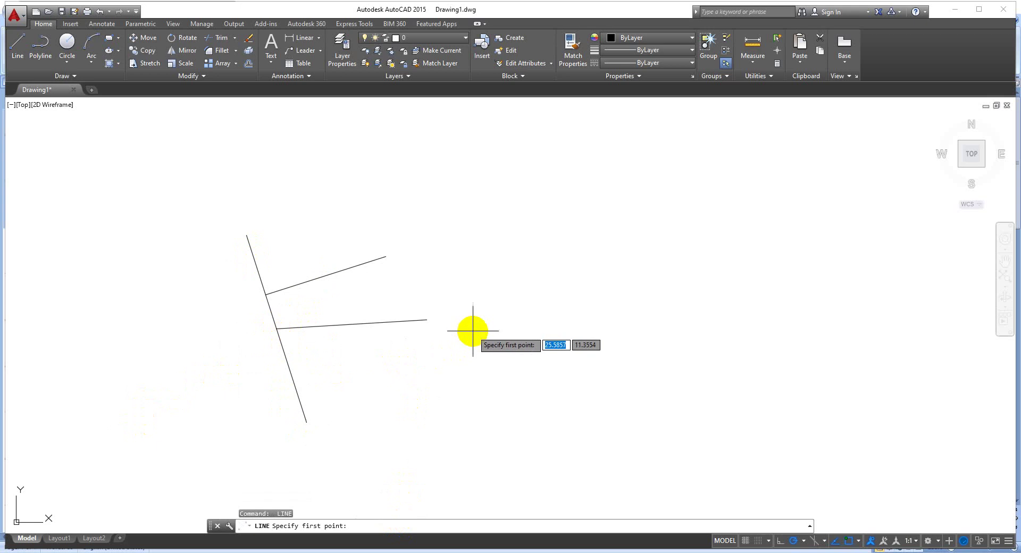
click(426, 320)
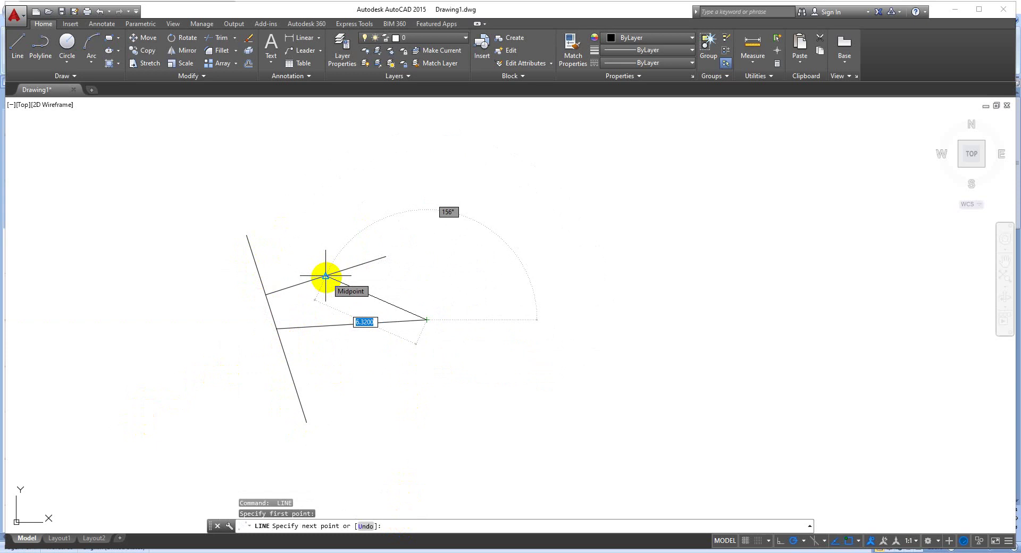
click(326, 276)
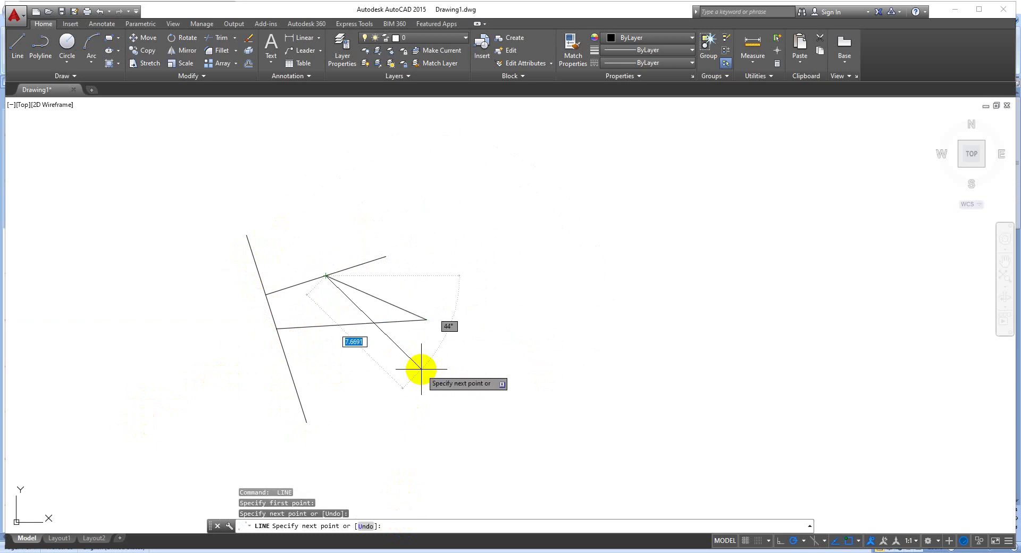
key(Return)
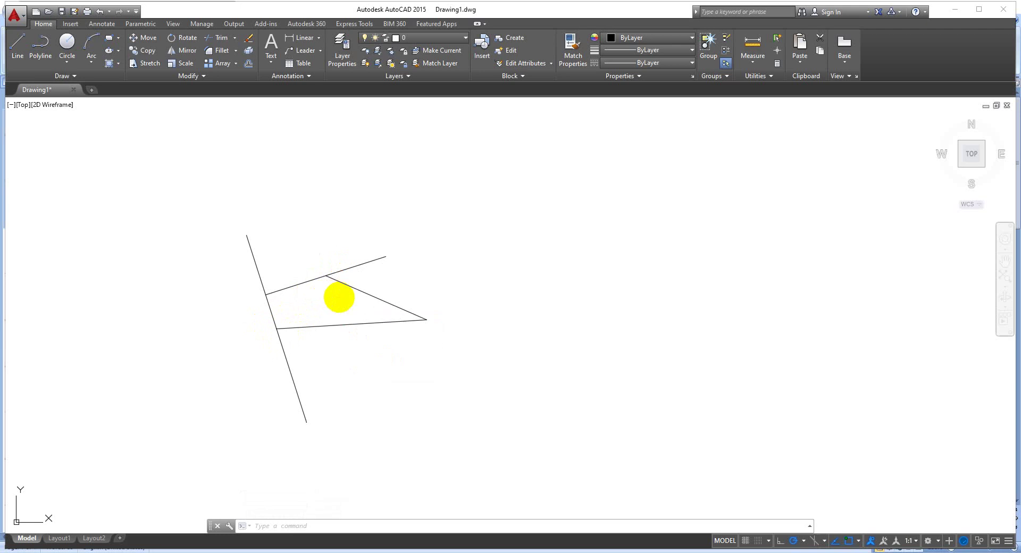
text(OS)
key(Return)
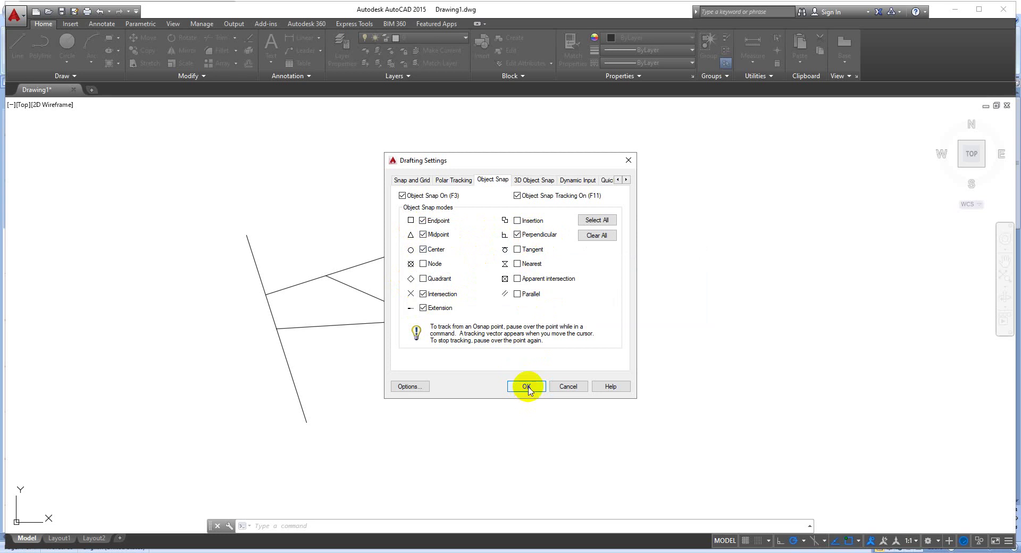
click(526, 387)
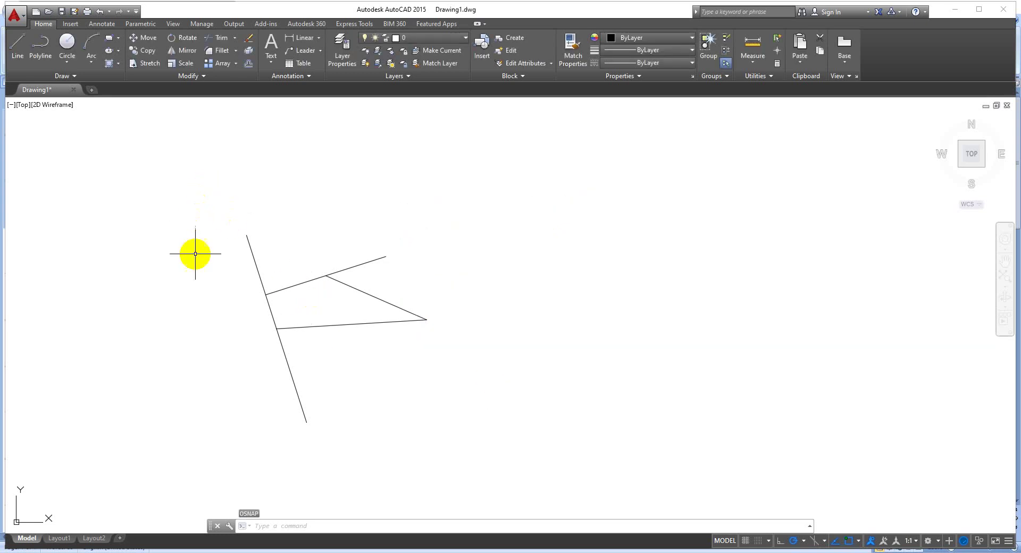